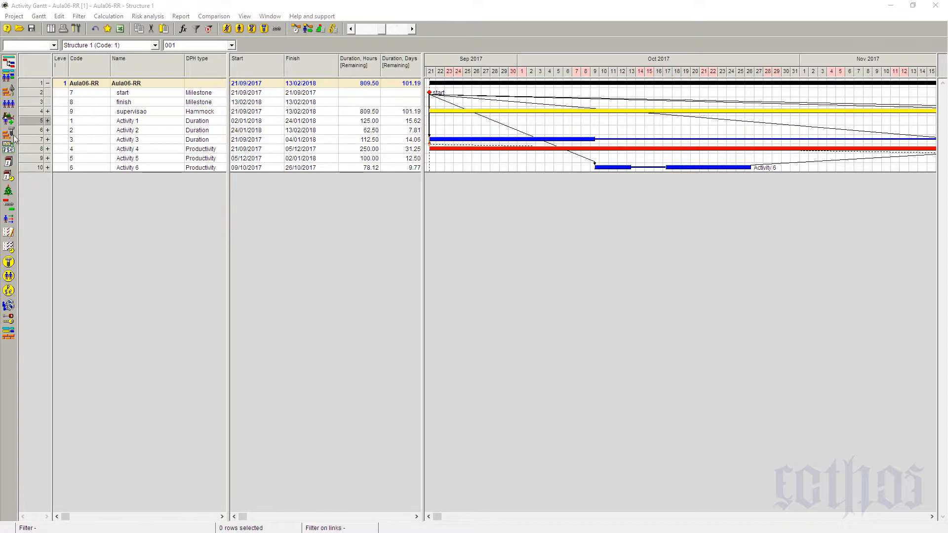
- Review the project's materials list and assign Material A and Material B to Activity 1
left_click(12, 134)
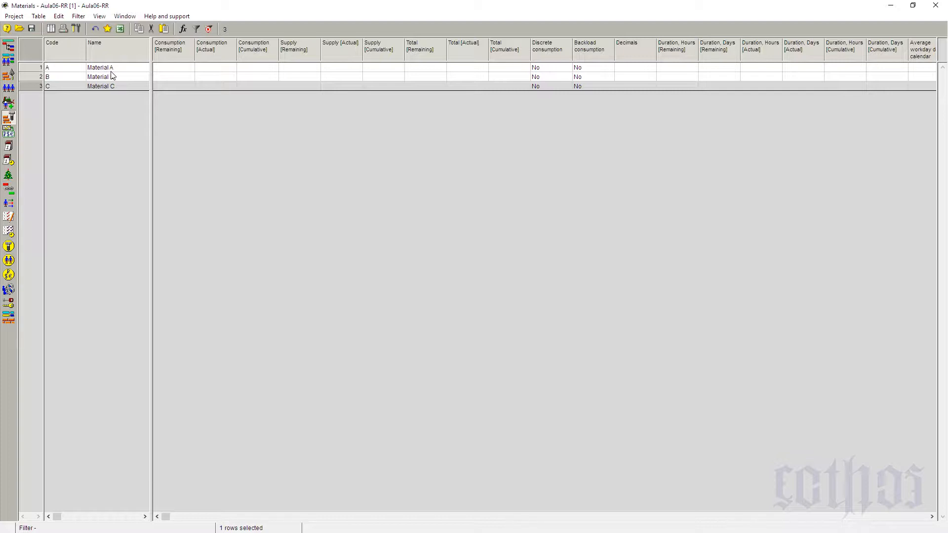
left_click(10, 48)
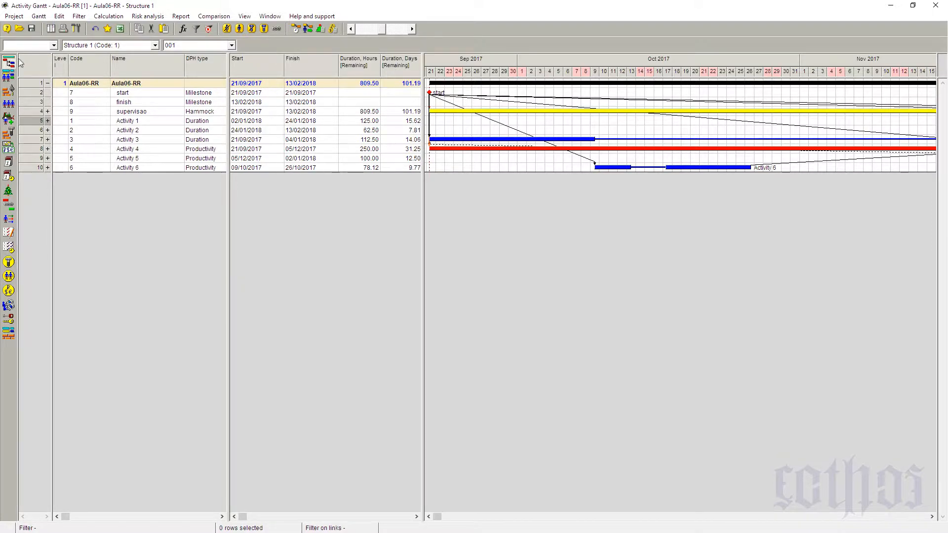
left_click(31, 123)
right_click(30, 121)
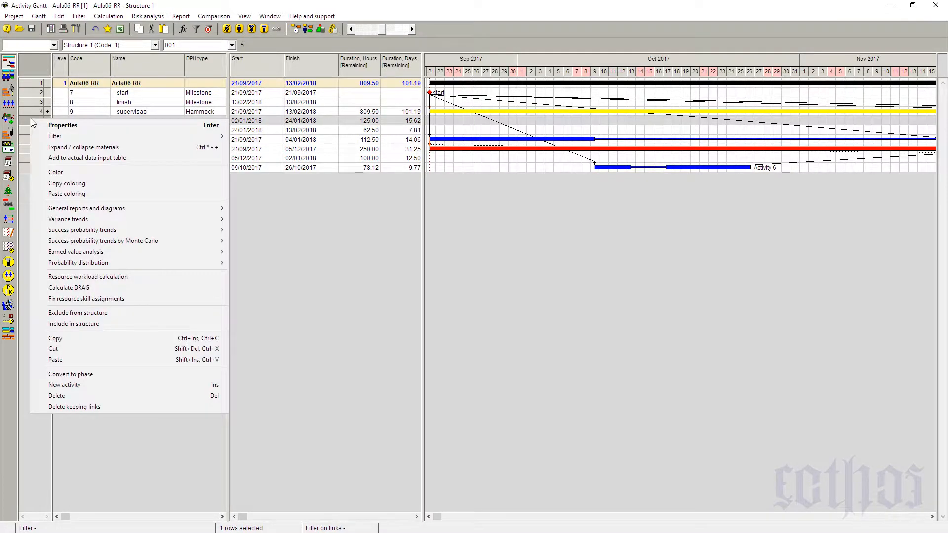
key("Escape")
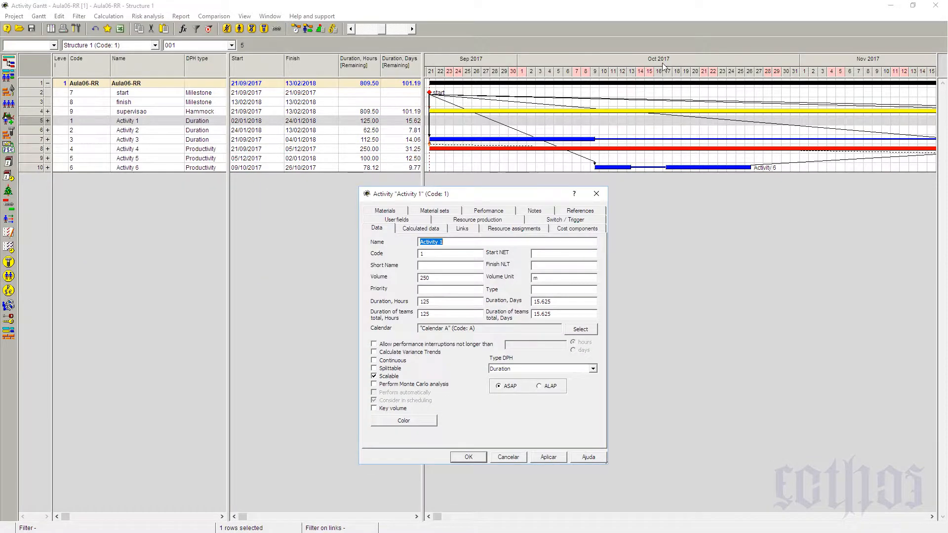
left_click(400, 211)
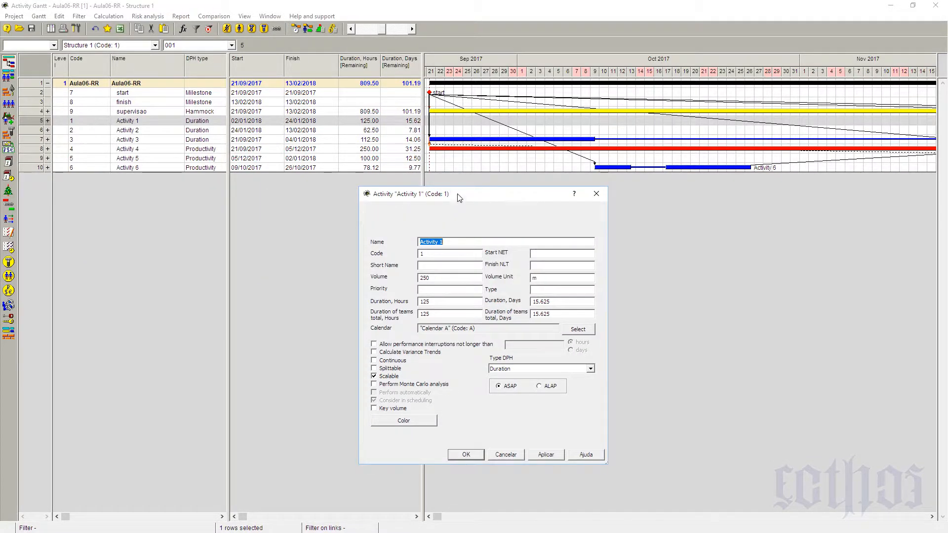
left_click_drag(464, 196, 547, 210)
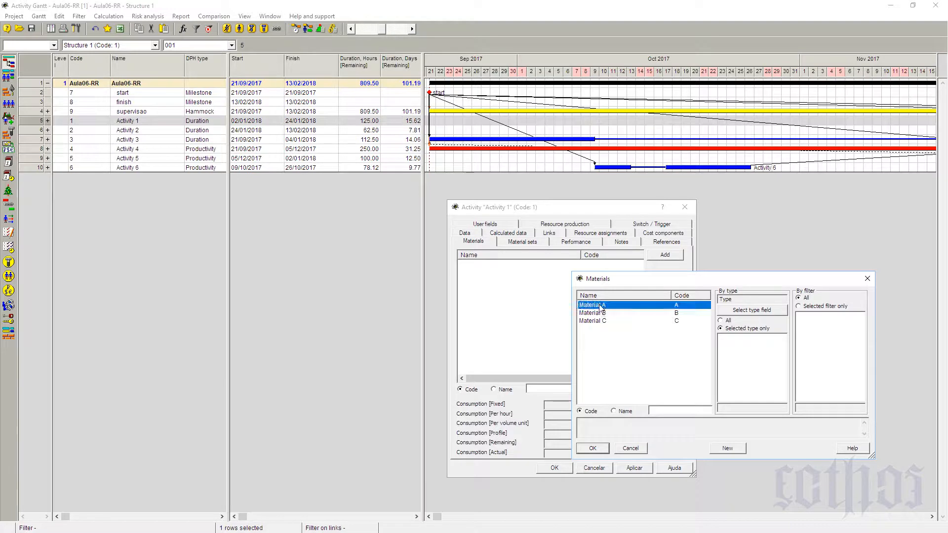
left_click(599, 314)
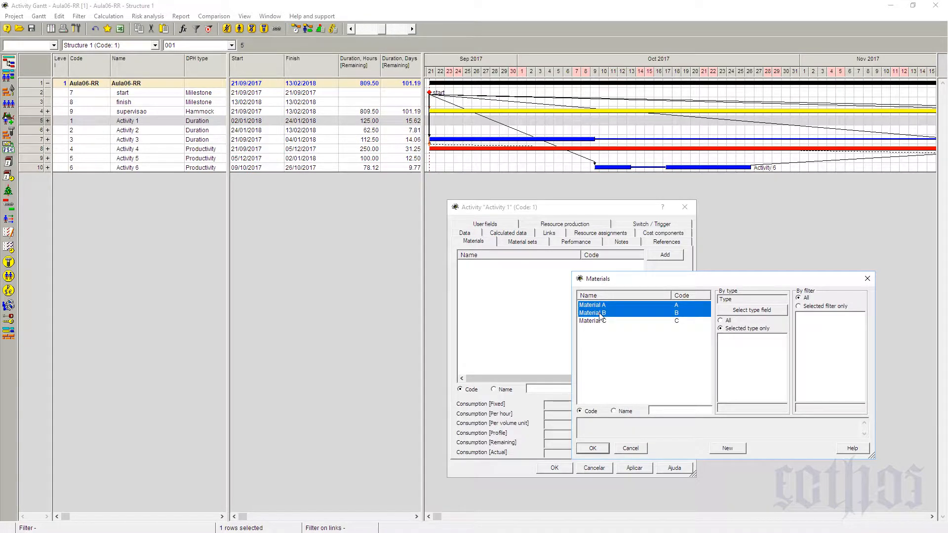
left_click(592, 448)
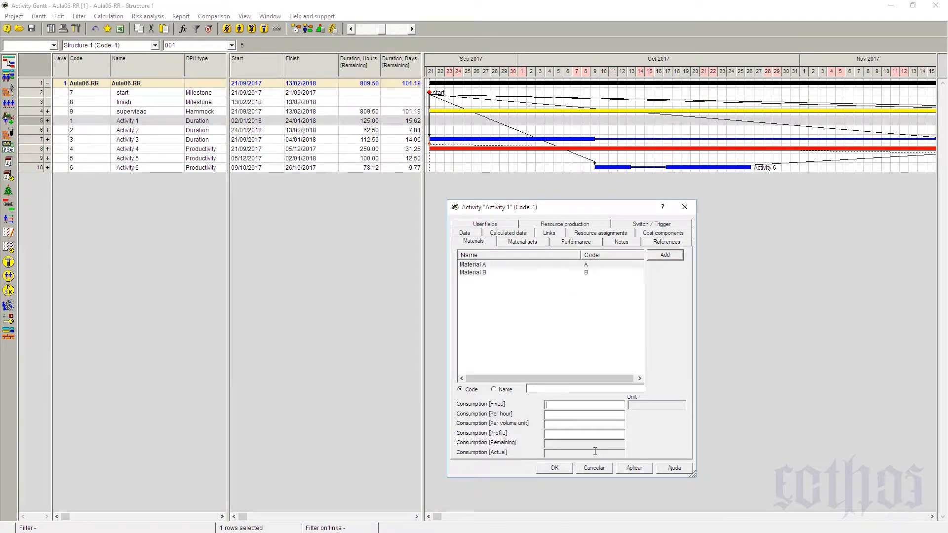
- Set Material A's consumption on Activity 1 to 1000 fixed, 2 per hour and 100 per volume unit, and apply it
left_click(484, 265)
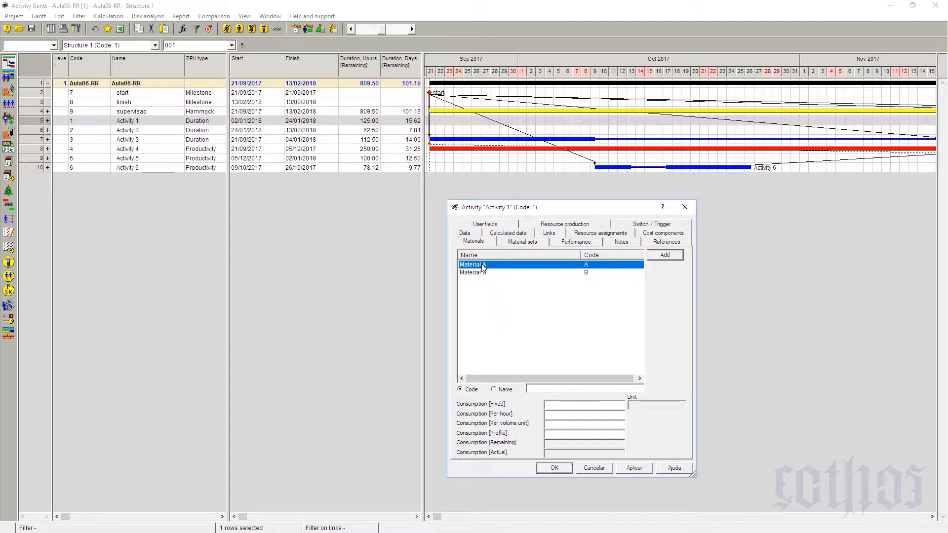
left_click(574, 409)
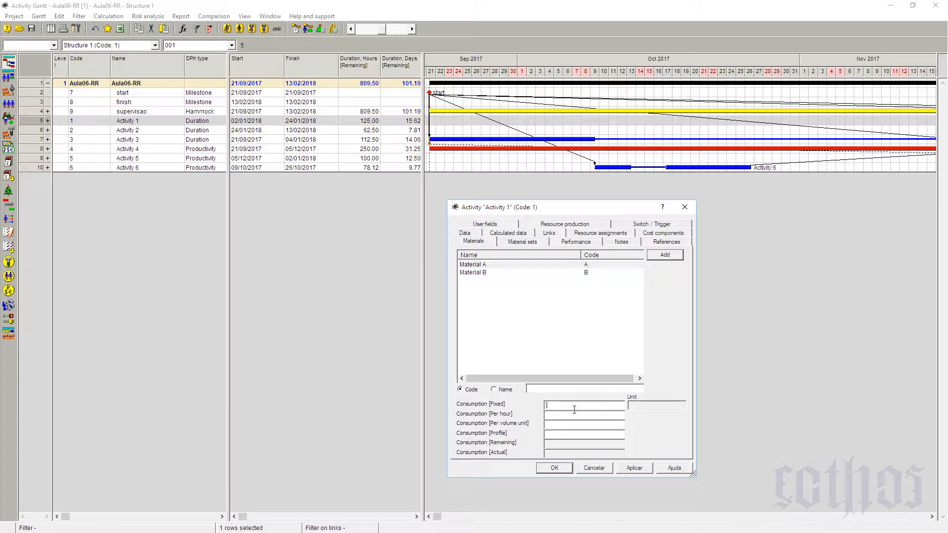
type("1000")
left_click(576, 424)
type("2")
left_click(568, 432)
left_click(566, 428)
type("100")
left_click(556, 424)
left_click(554, 417)
left_click(569, 427)
left_click(575, 412)
left_click(632, 468)
- Set Material B's consumption on Activity 1 to 5000 fixed with the profile 2000;1000, and save the activity
left_click(491, 275)
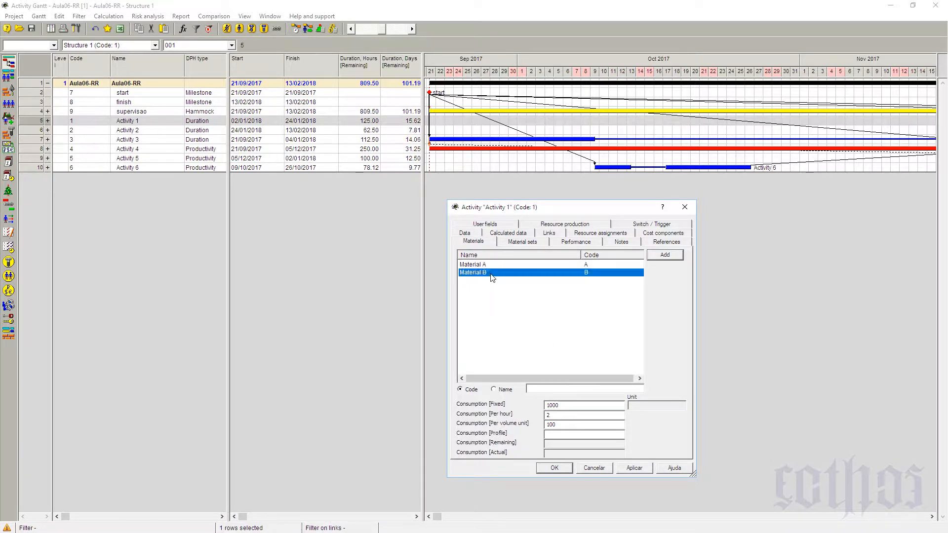
left_click(570, 408)
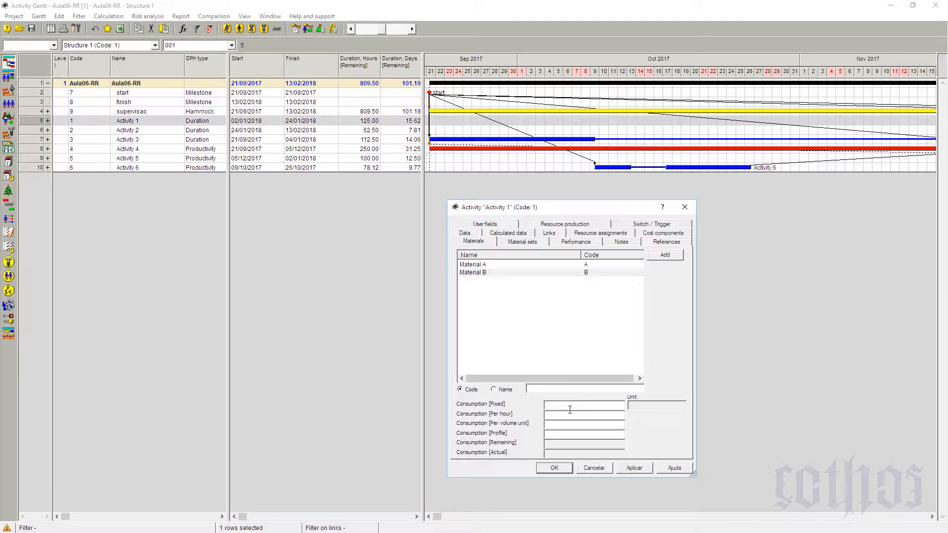
type("5000")
type("2500")
key("BackSpace")
key("BackSpace")
key("BackSpace")
type("000;1000")
double_click(560, 437)
left_click(559, 439)
double_click(560, 438)
left_click(584, 439)
double_click(573, 438)
left_click(570, 438)
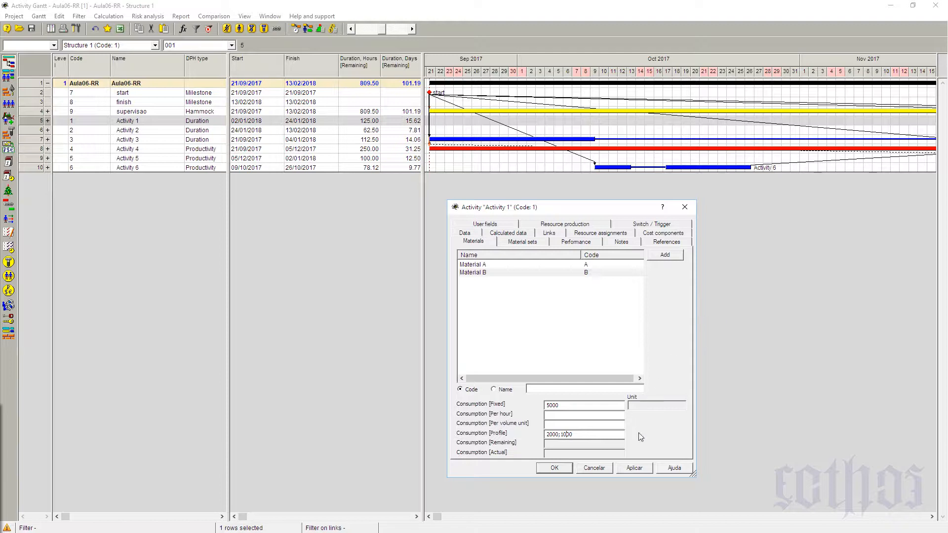
left_click(635, 469)
left_click(554, 469)
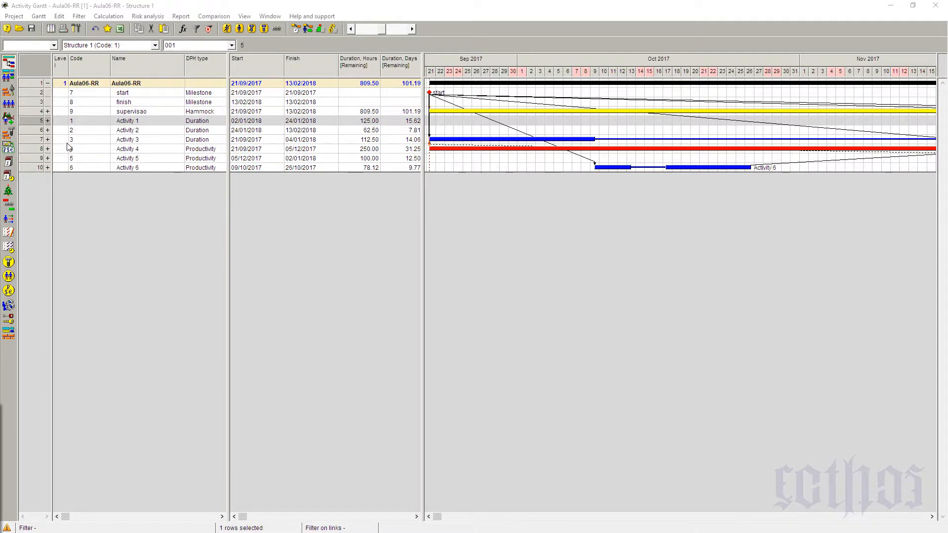
- Add Material C to Activities 2 through 5 together, with a consumption of 10 per hour
left_click_drag(35, 131, 37, 159)
right_click(38, 159)
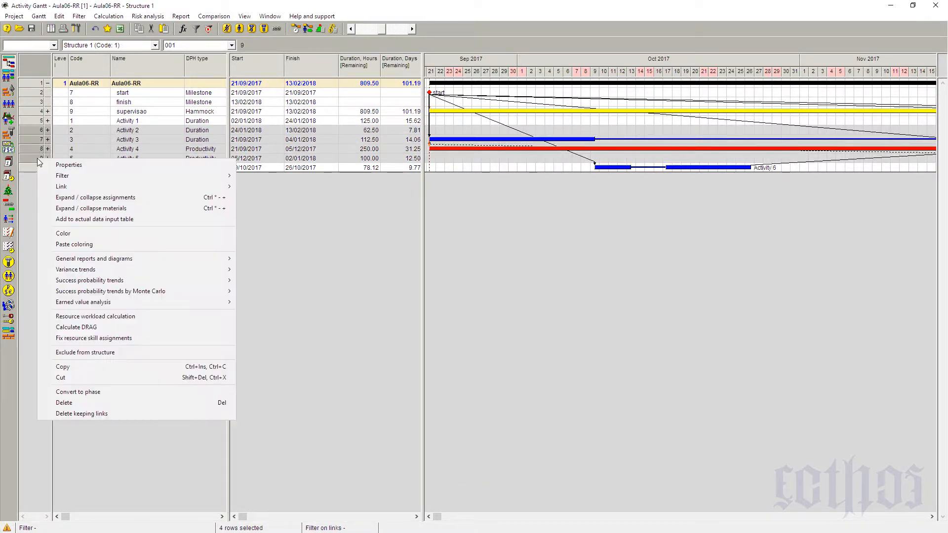
left_click(69, 165)
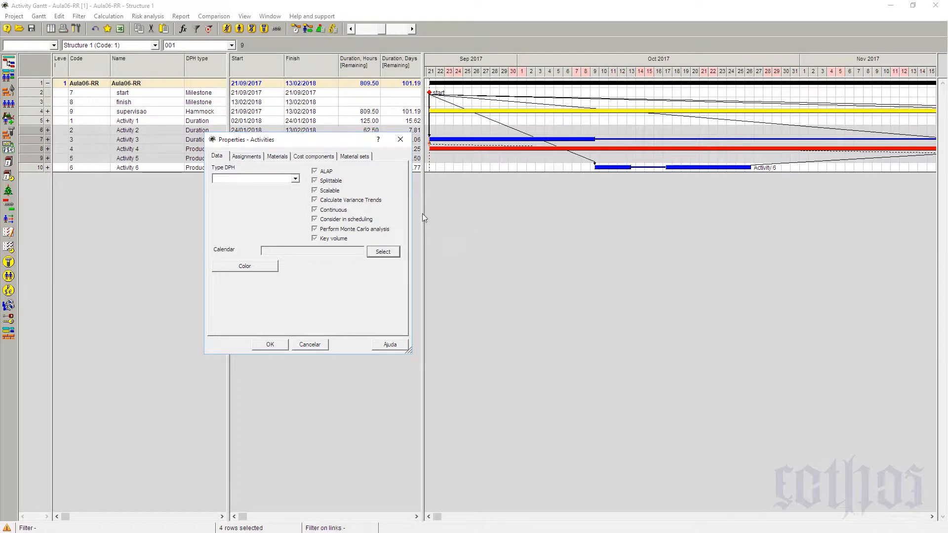
left_click(277, 159)
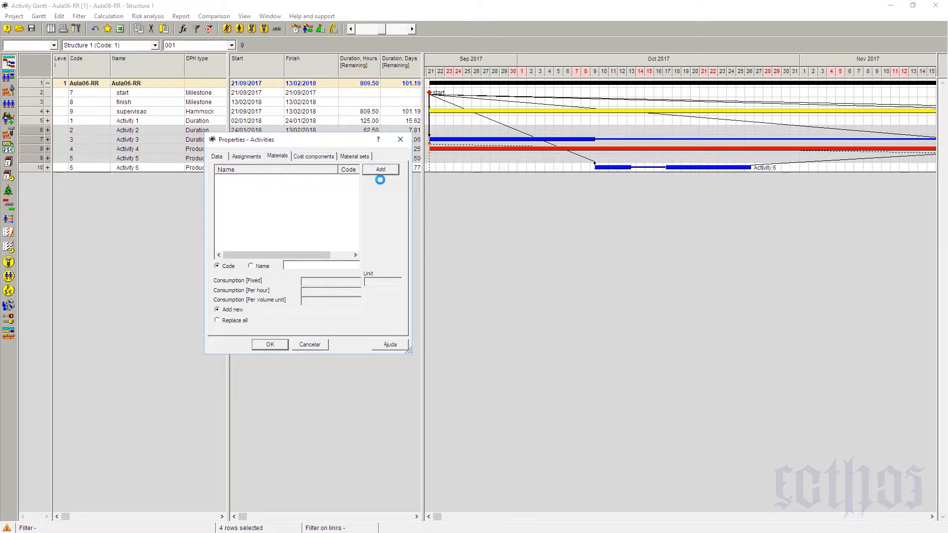
left_click(378, 173)
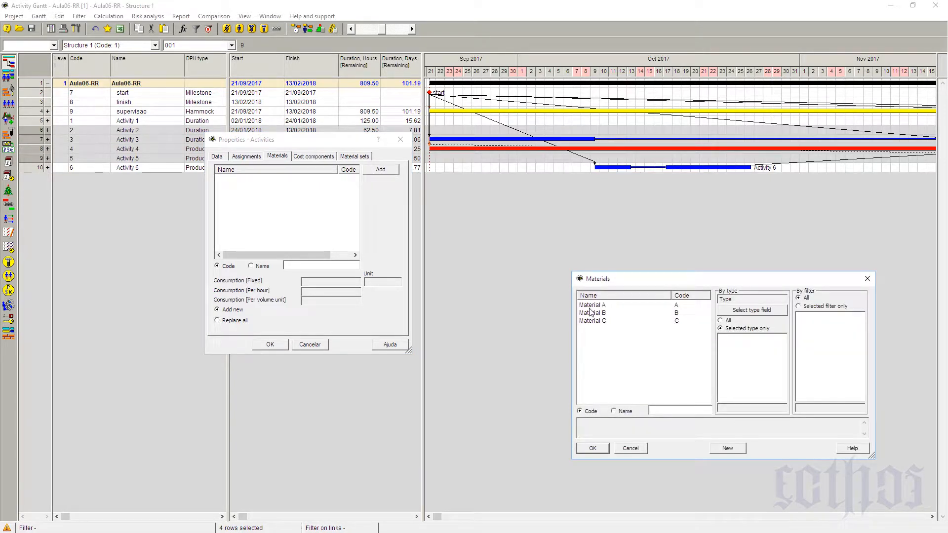
left_click(591, 321)
left_click(588, 450)
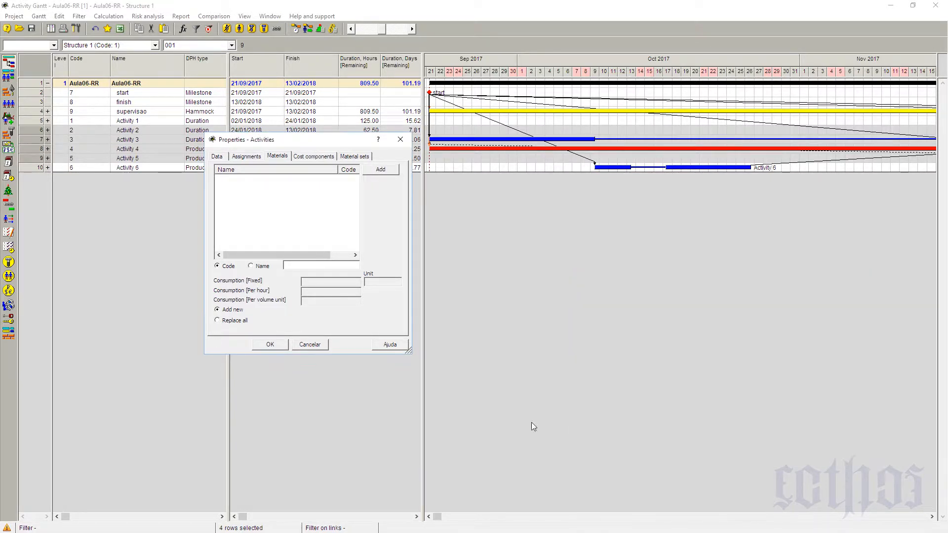
left_click(320, 291)
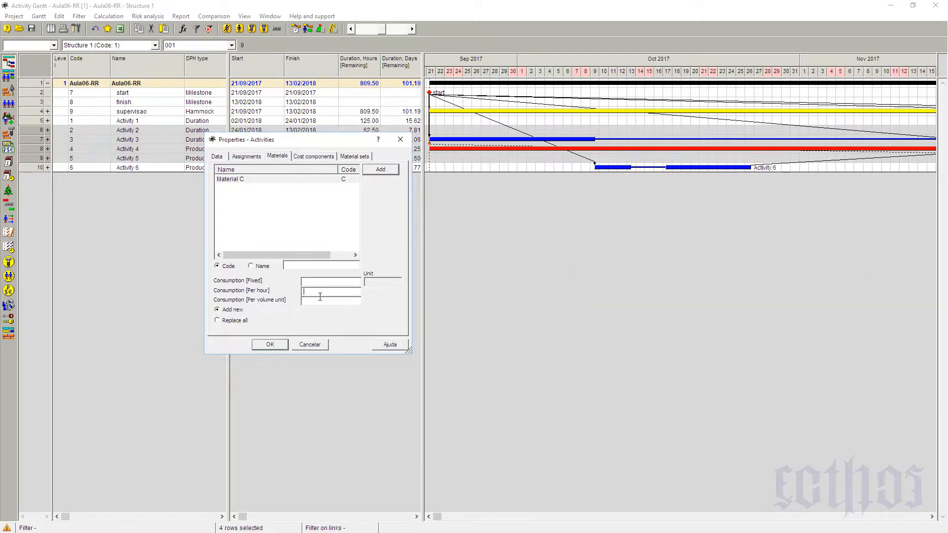
type("10")
left_click(282, 349)
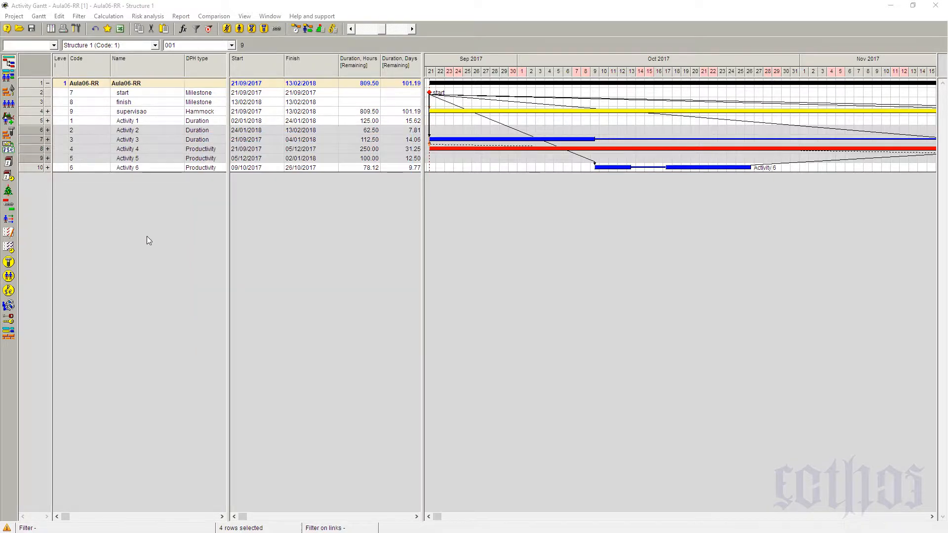
- Assign Material A to Activity 6 in its properties
left_click(36, 168)
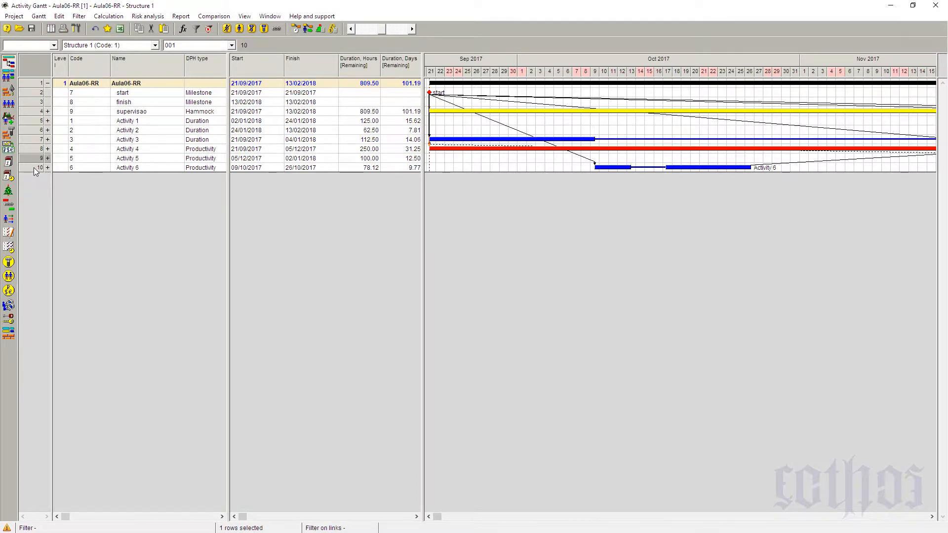
right_click(36, 169)
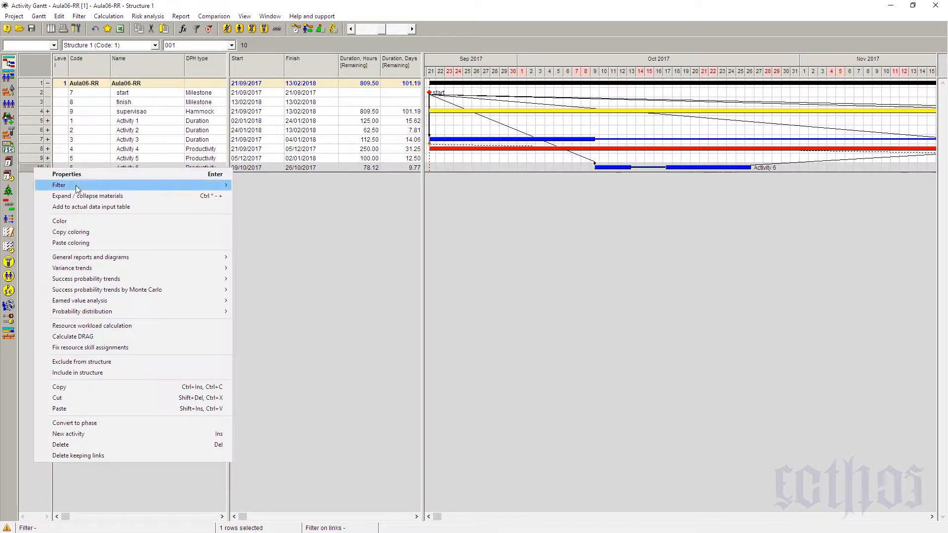
left_click(67, 174)
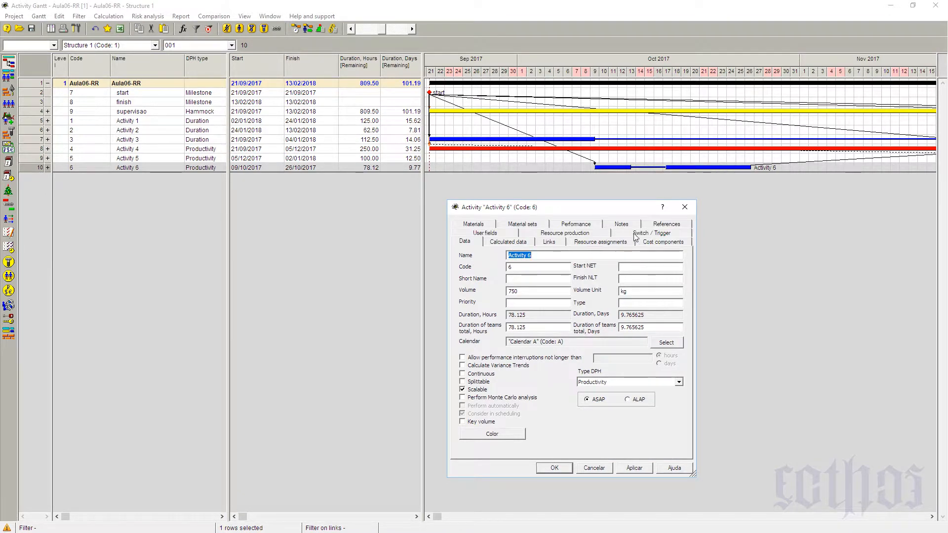
left_click(486, 224)
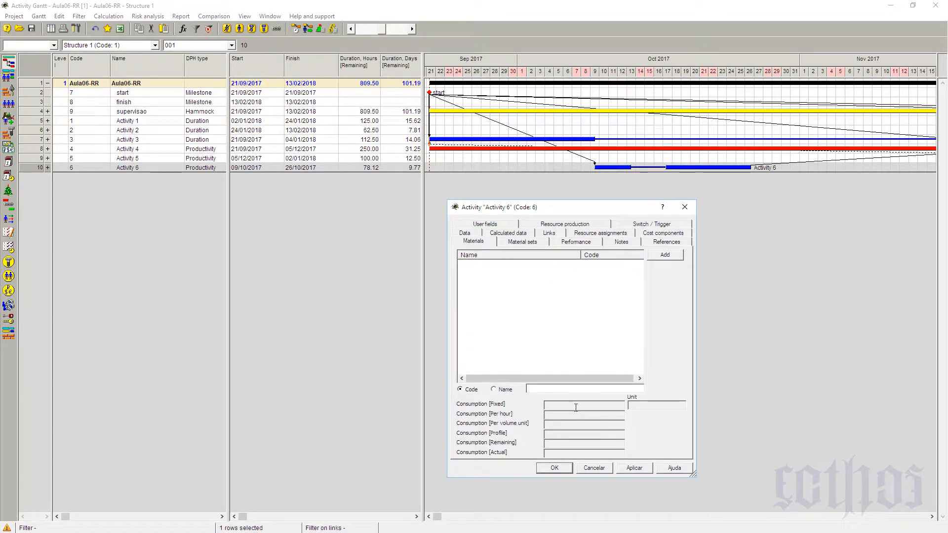
left_click(666, 256)
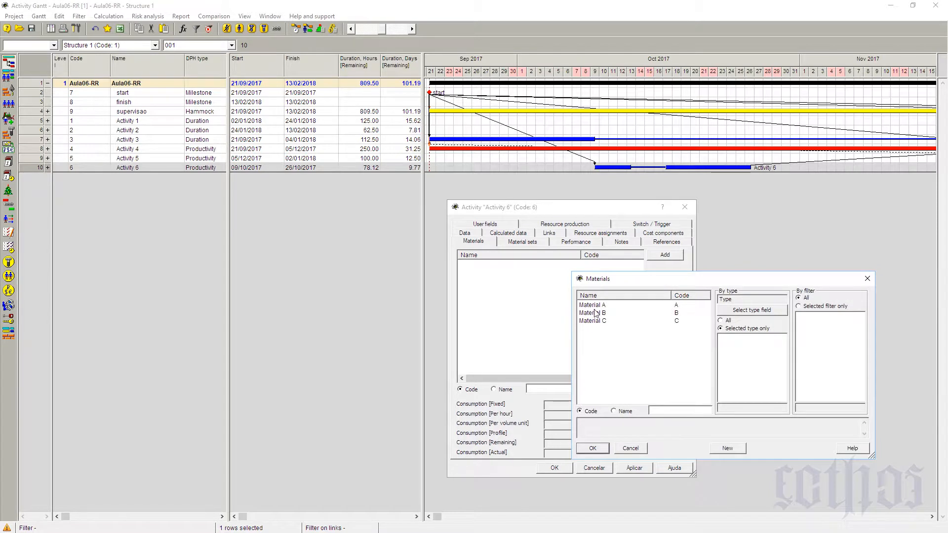
left_click(595, 306)
left_click(595, 449)
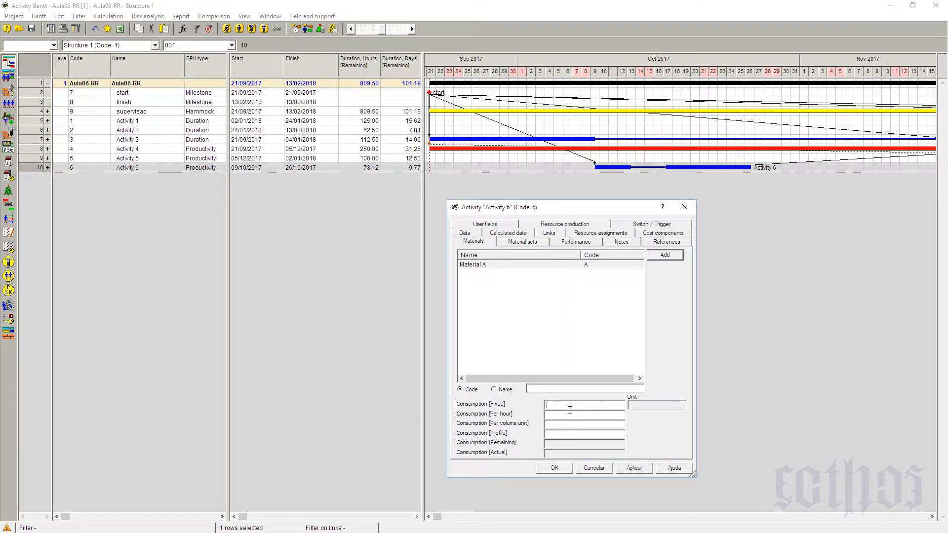
- Set Material A's consumption on Activity 6 to 10000 fixed with the profile 2000;2000, and save the activity
type("10000")
left_click(568, 437)
type("2000;2000")
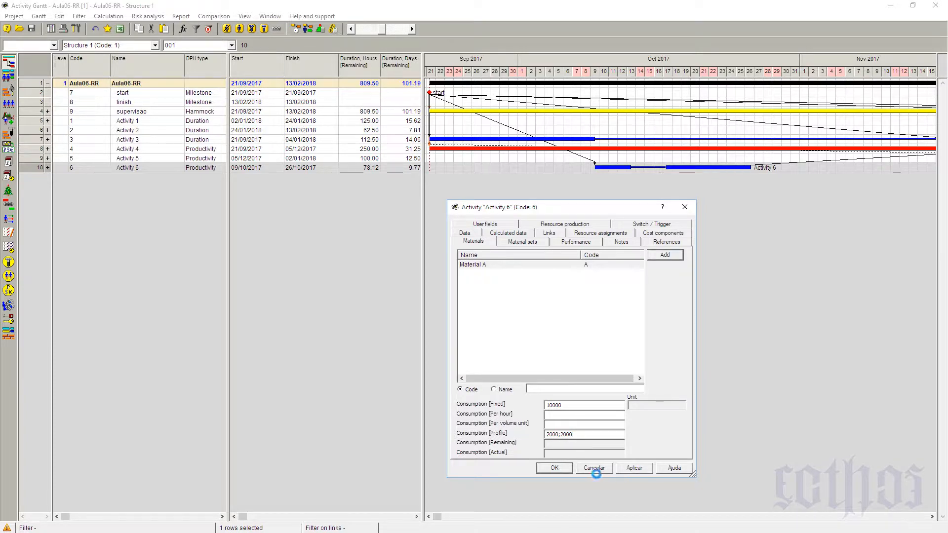
left_click(567, 469)
left_click(567, 469)
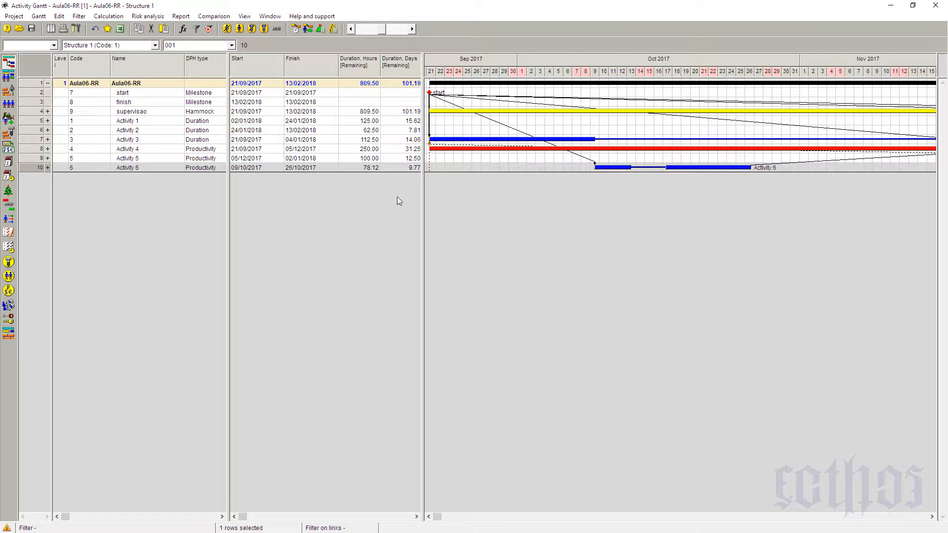
- Expand the supervisao hammock's assignments and try to expand its materials in the Gantt table
left_click(48, 111)
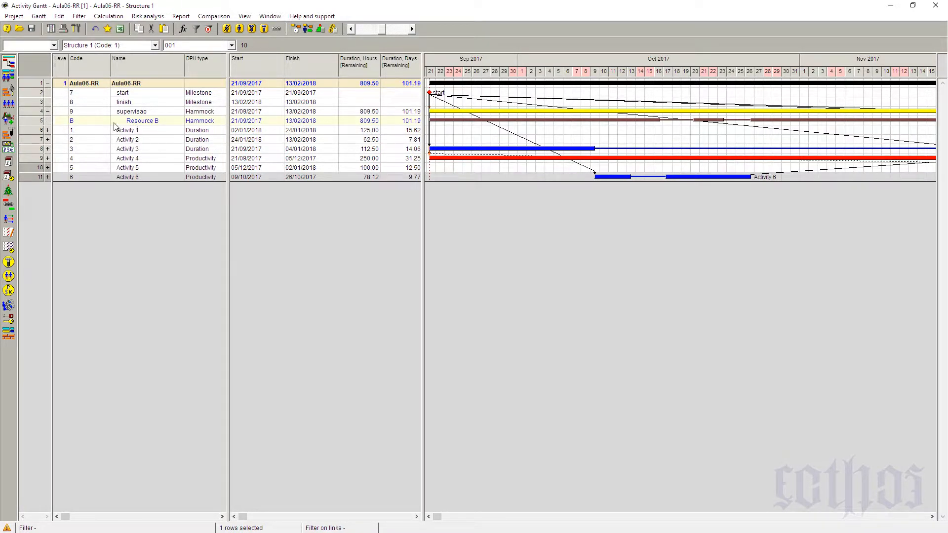
right_click(37, 110)
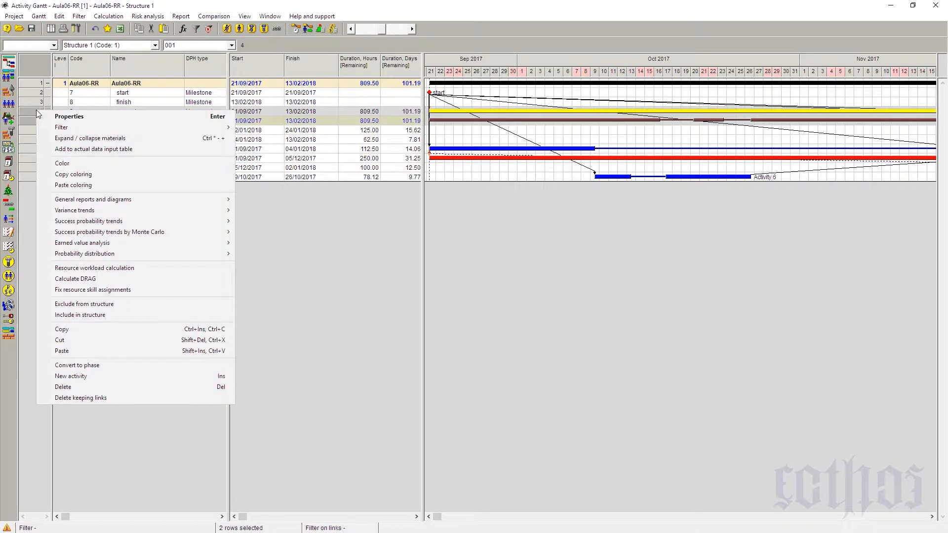
left_click(83, 139)
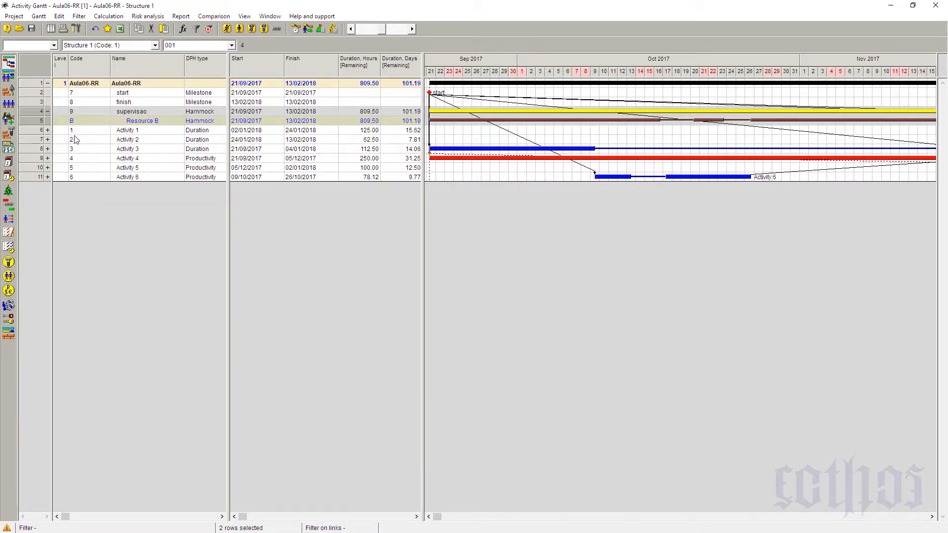
right_click(37, 115)
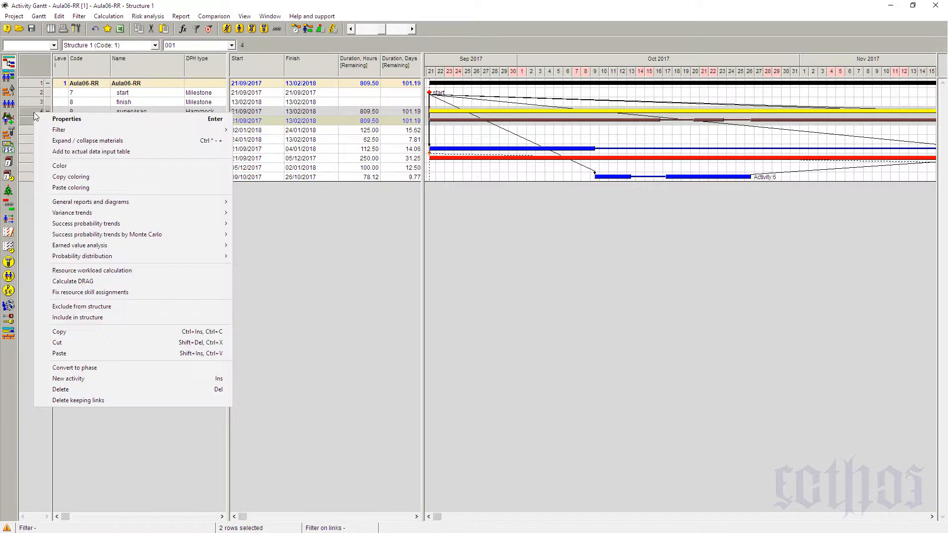
left_click(60, 143)
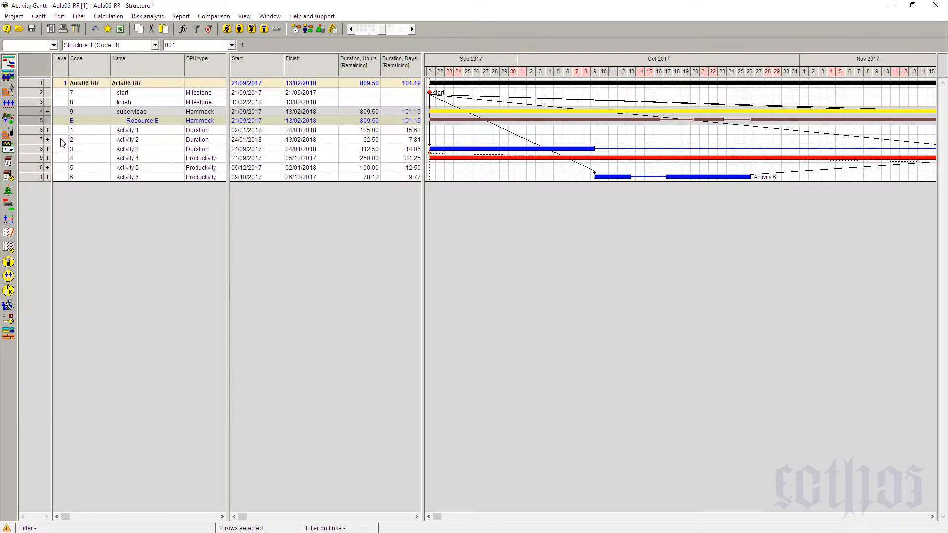
- Expand the materials of Activity 1 and Activity 6 in the Gantt table and collapse the supervisao hammock's assignments
right_click(33, 132)
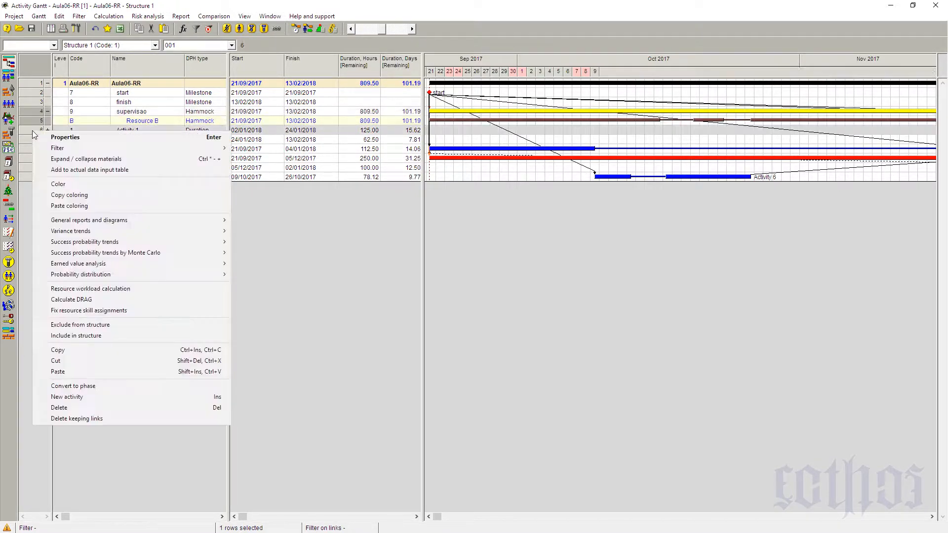
left_click(58, 158)
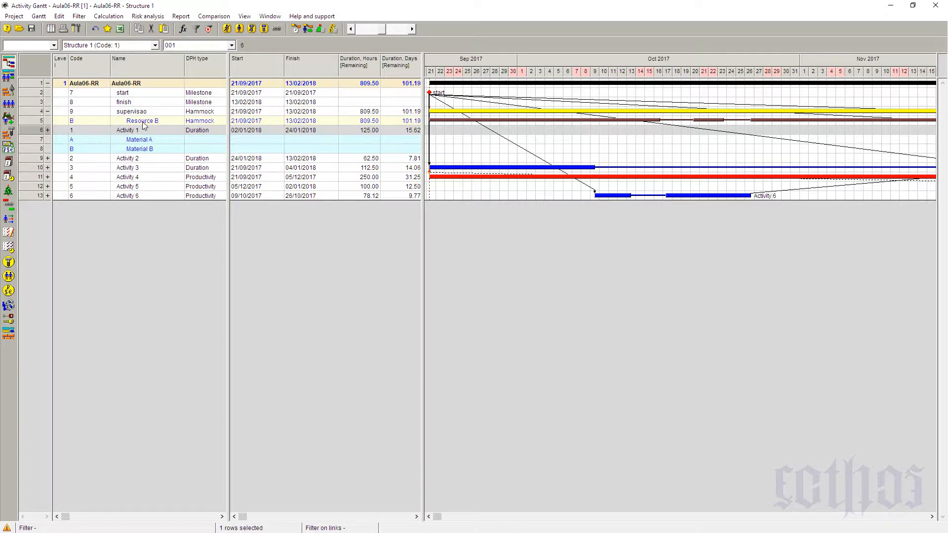
left_click(47, 111)
left_click(31, 188)
right_click(31, 188)
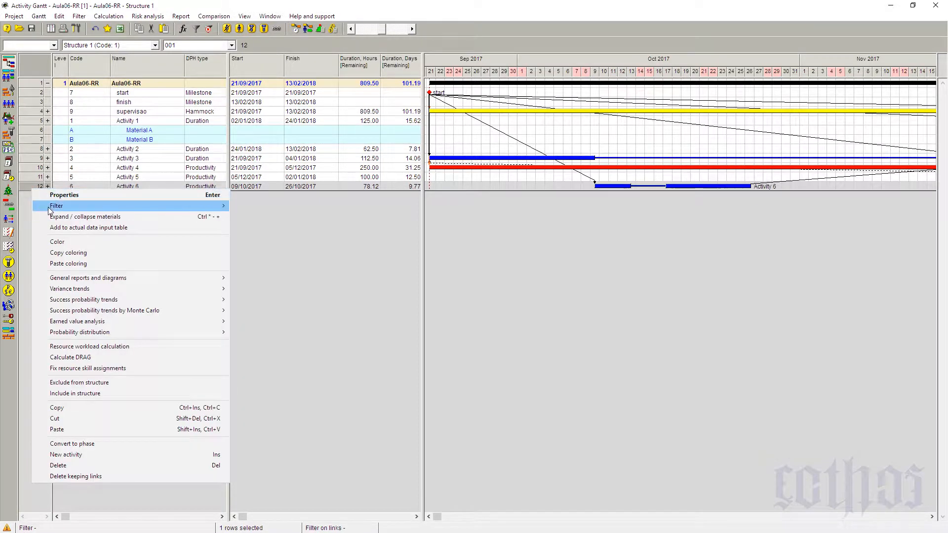
left_click(84, 220)
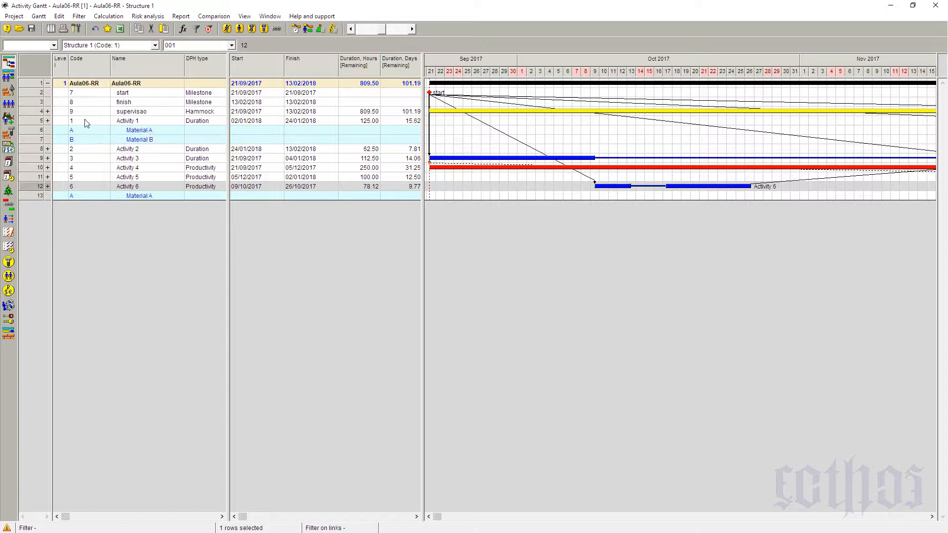
- Expand the resource assignments of Activities 1 and 6 to view them beside the materials, and collapse the table back to activity level
left_click(47, 121)
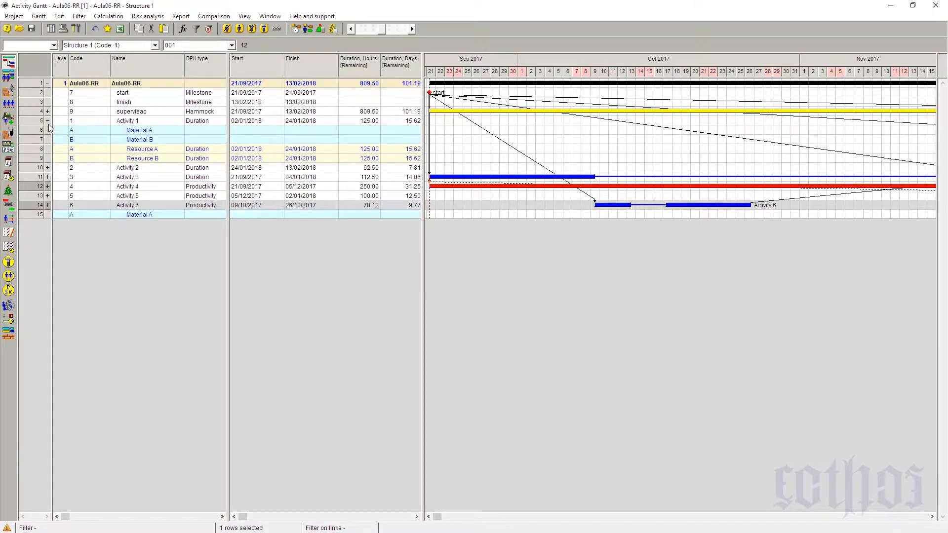
left_click(47, 205)
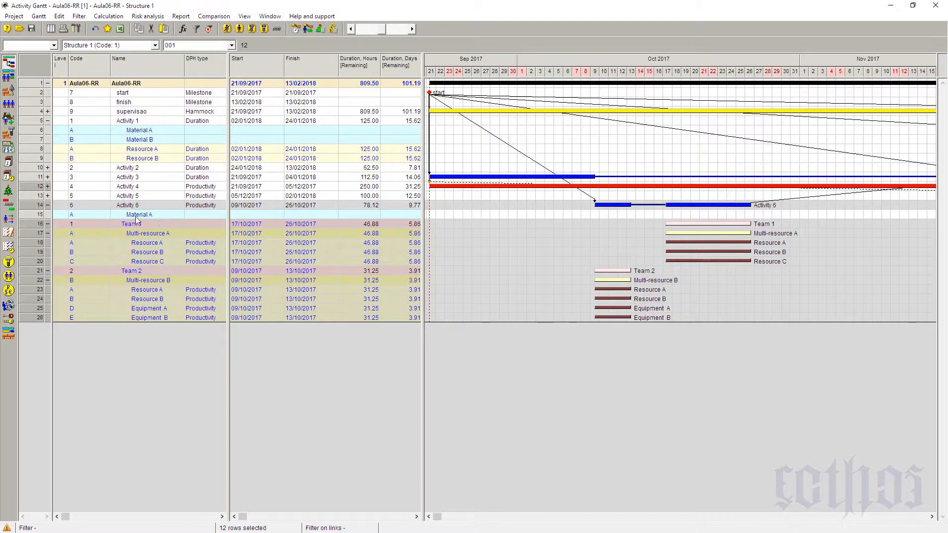
left_click(48, 224)
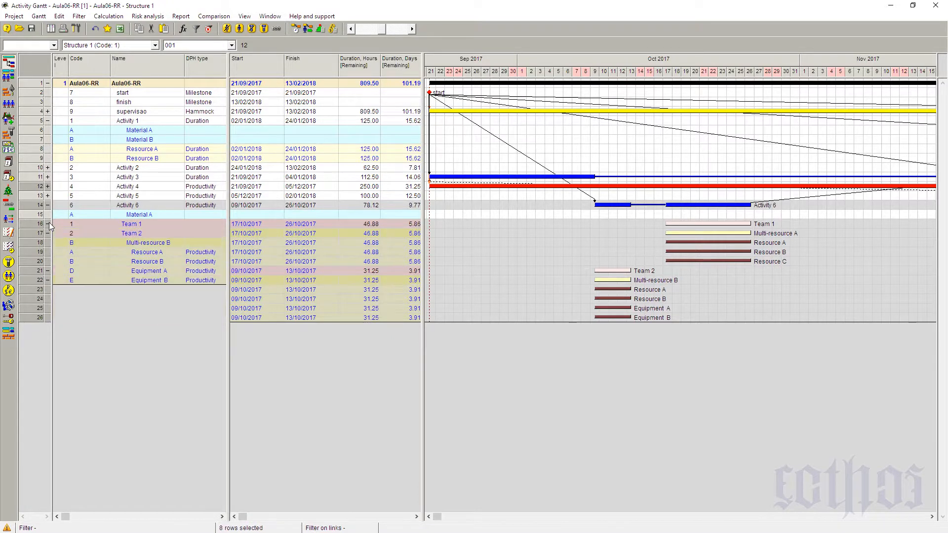
left_click(227, 28)
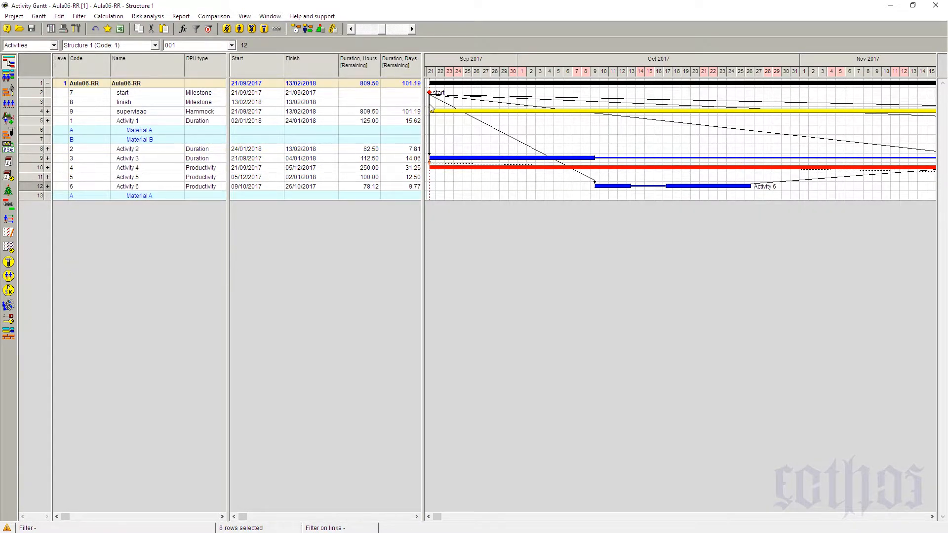
- Widen both table sections of the Gantt and save the layout in the project as a new layout named 0112
left_click_drag(430, 106, 694, 104)
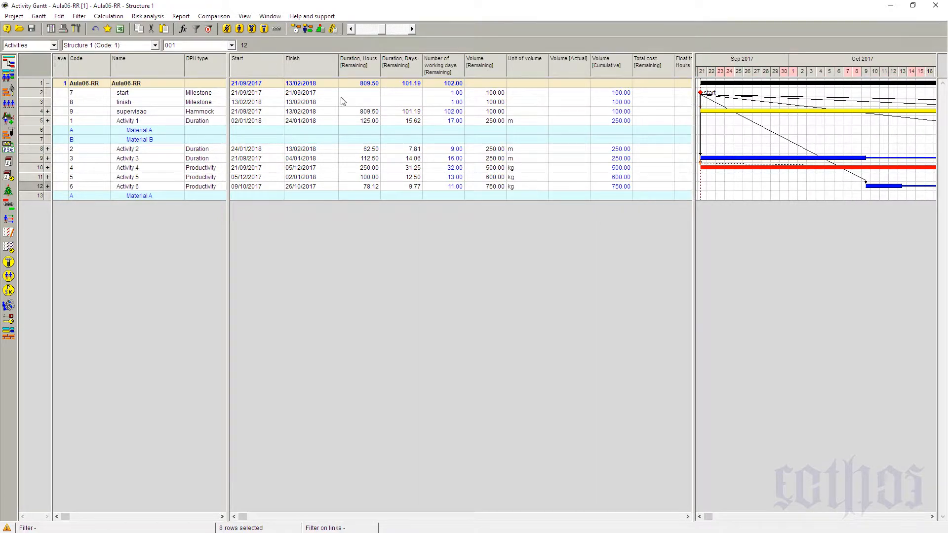
left_click_drag(231, 103, 475, 104)
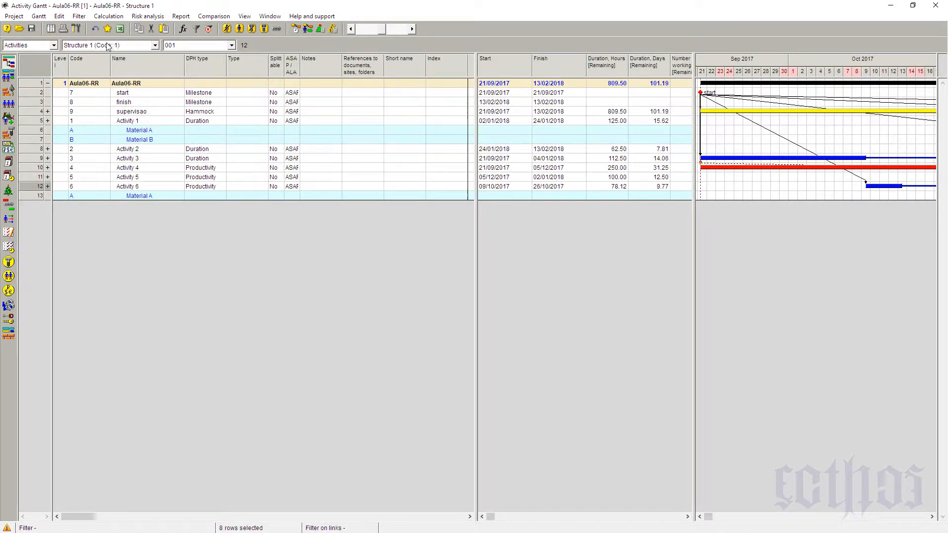
left_click(39, 16)
mouse_move(52, 52)
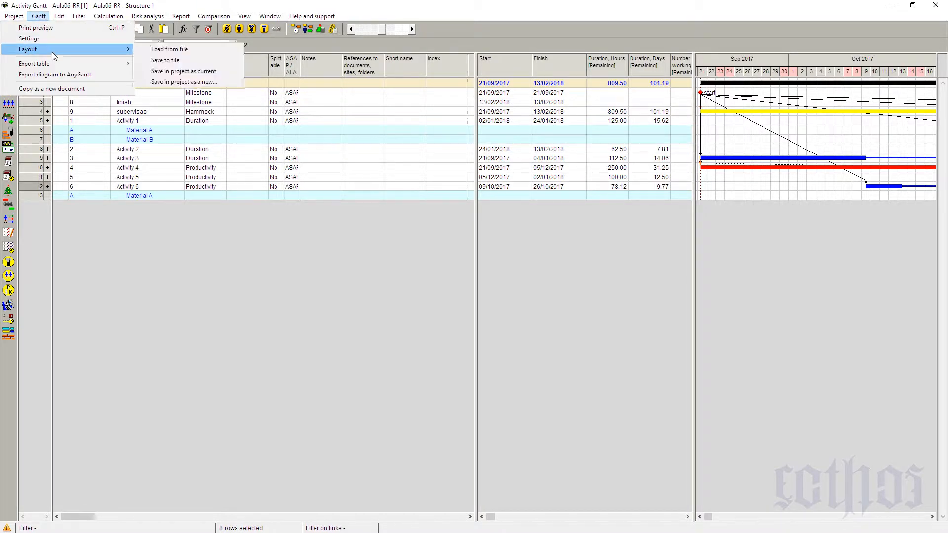
left_click(210, 82)
type("0")
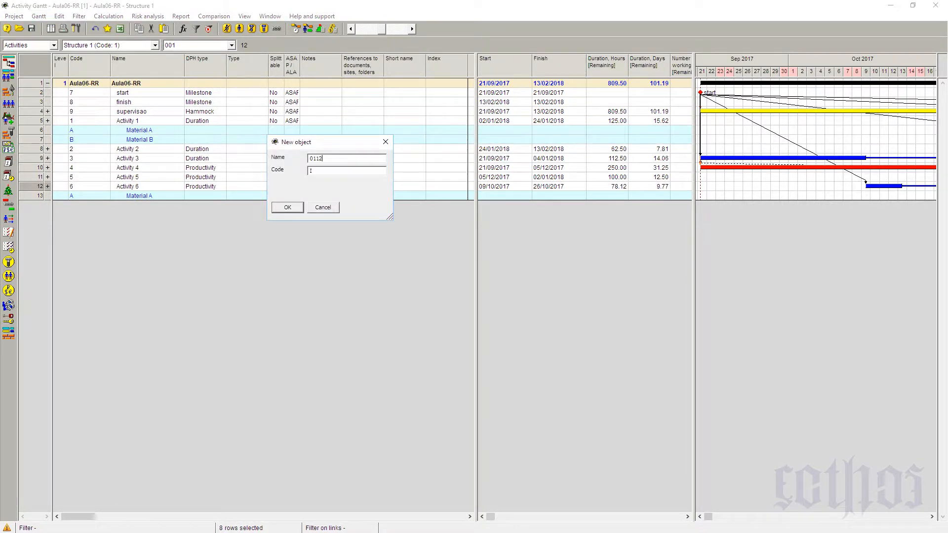
type("112")
key("Return")
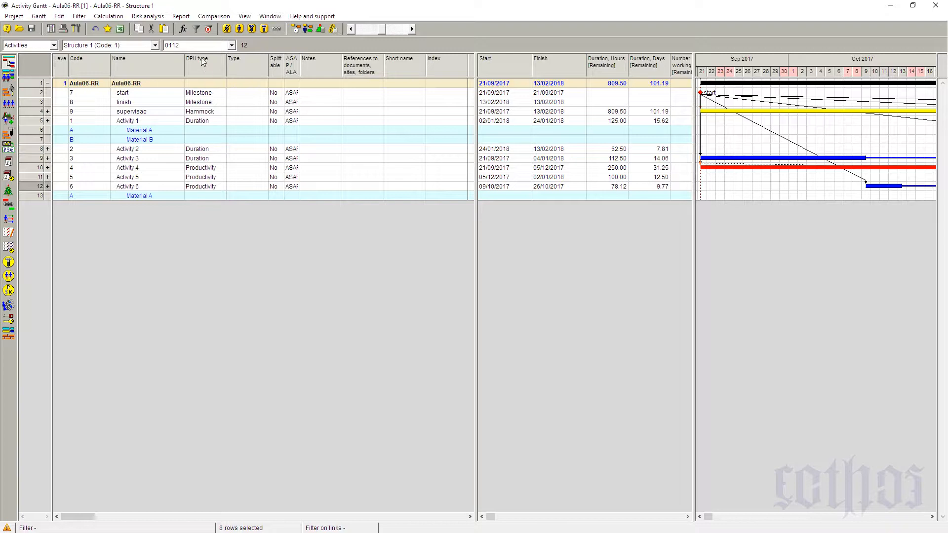
left_click(196, 46)
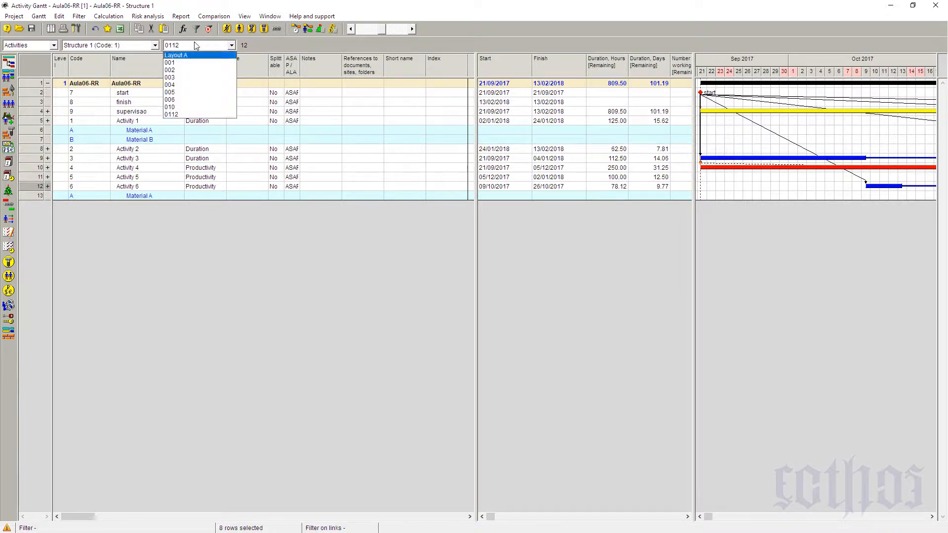
left_click(208, 114)
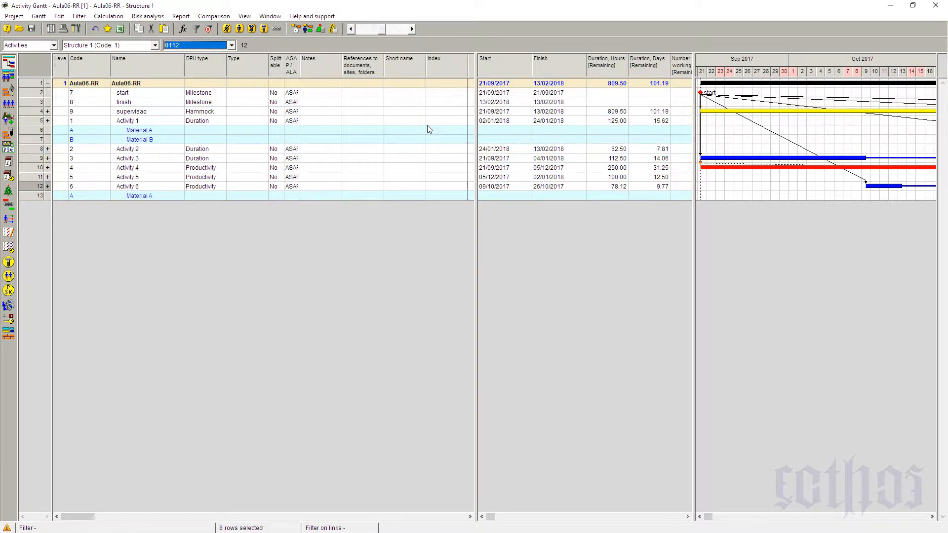
- Replace the columns after Name with the Remaining, Fixed, Per hour and Per volume unit fields of Materials A, B and C
left_click_drag(479, 95, 380, 191)
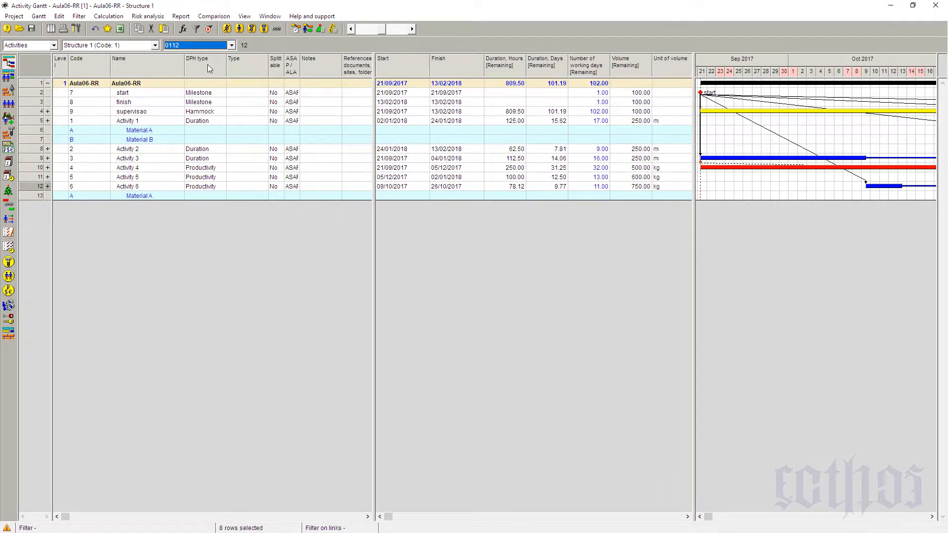
double_click(208, 64)
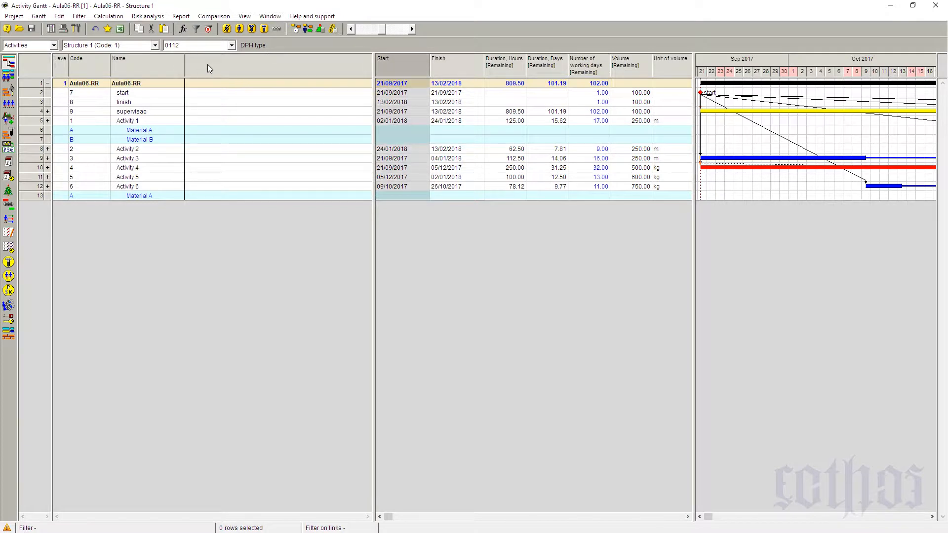
right_click(208, 64)
left_click(231, 73)
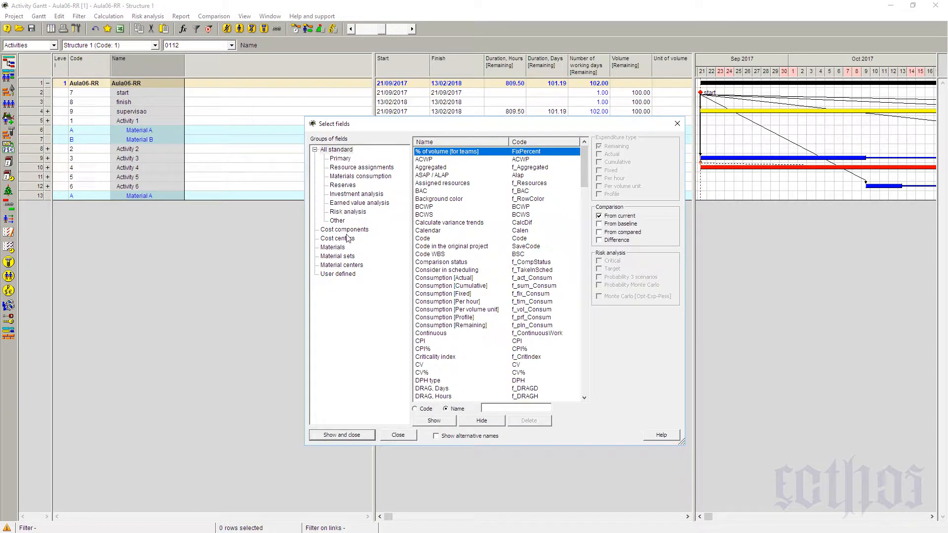
left_click(341, 248)
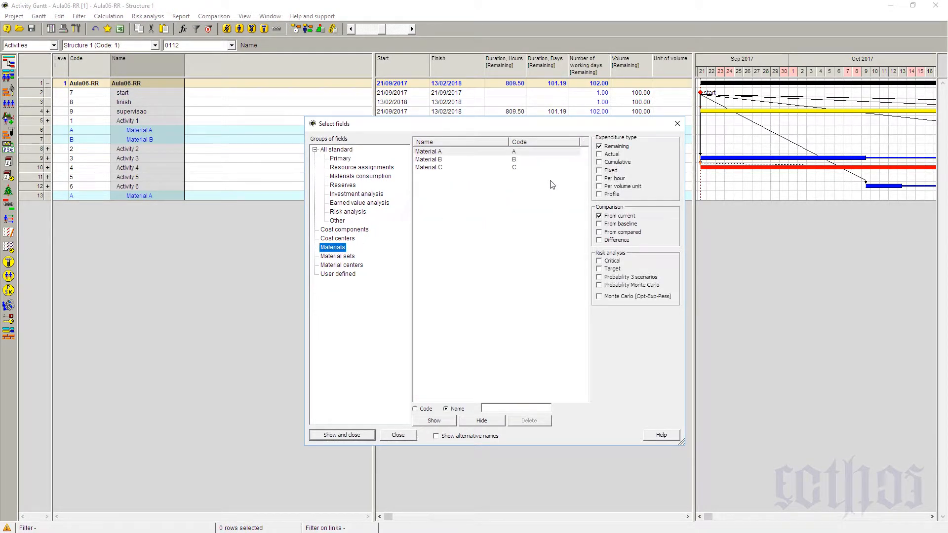
left_click(439, 152)
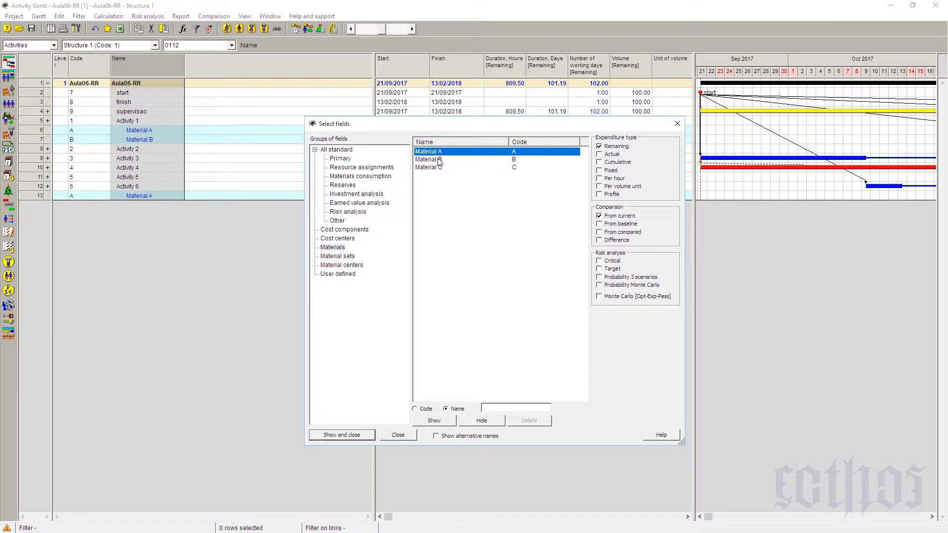
left_click(439, 167, "shift")
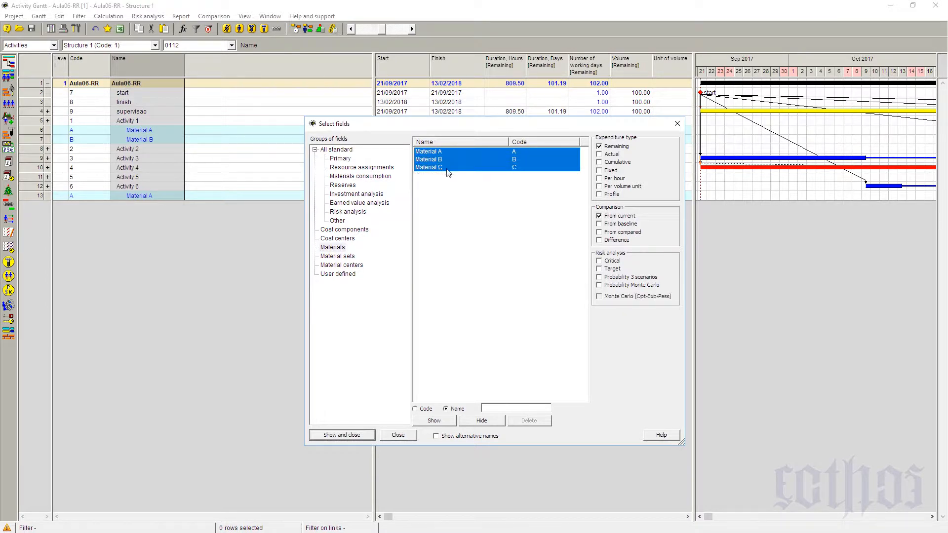
left_click(607, 172)
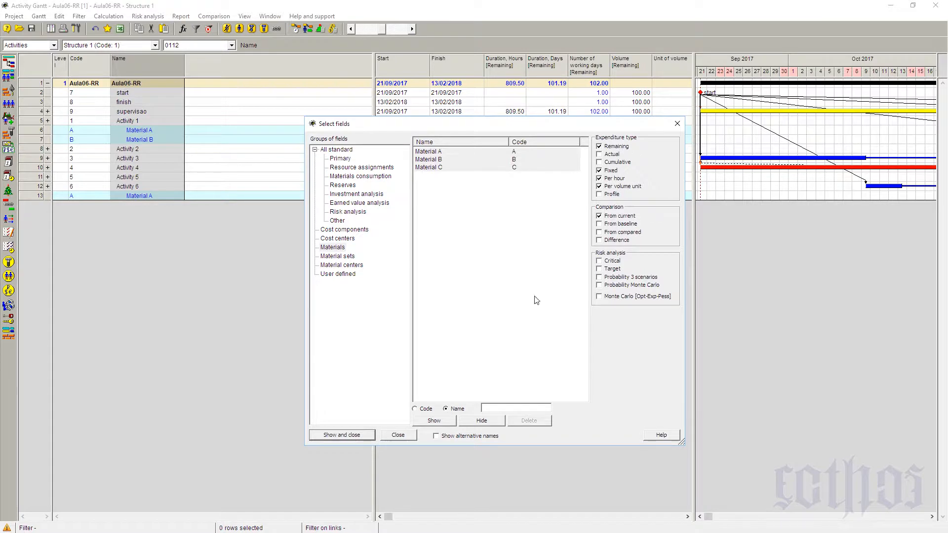
left_click(346, 435)
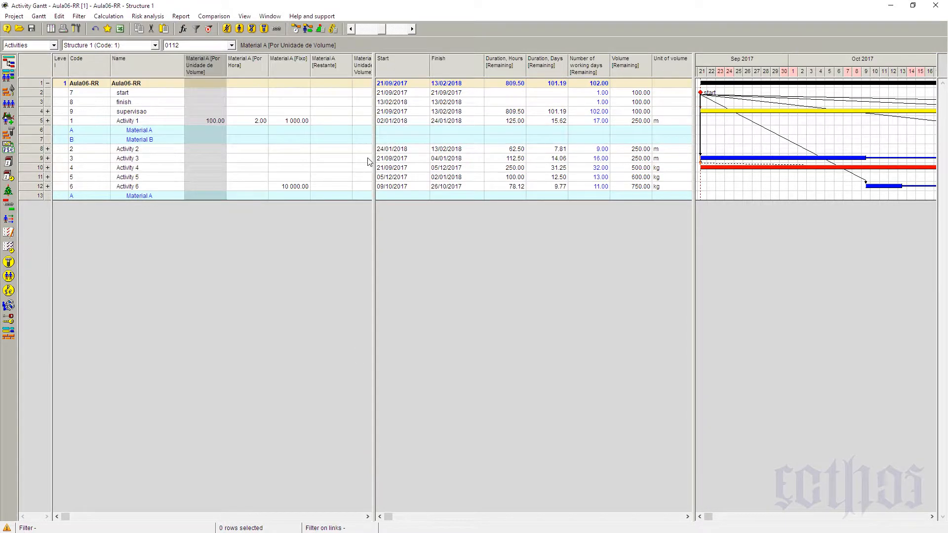
- Resize the Gantt sections to show all material columns and the whole project timeline, and hide the activity links
left_click_drag(373, 160, 834, 165)
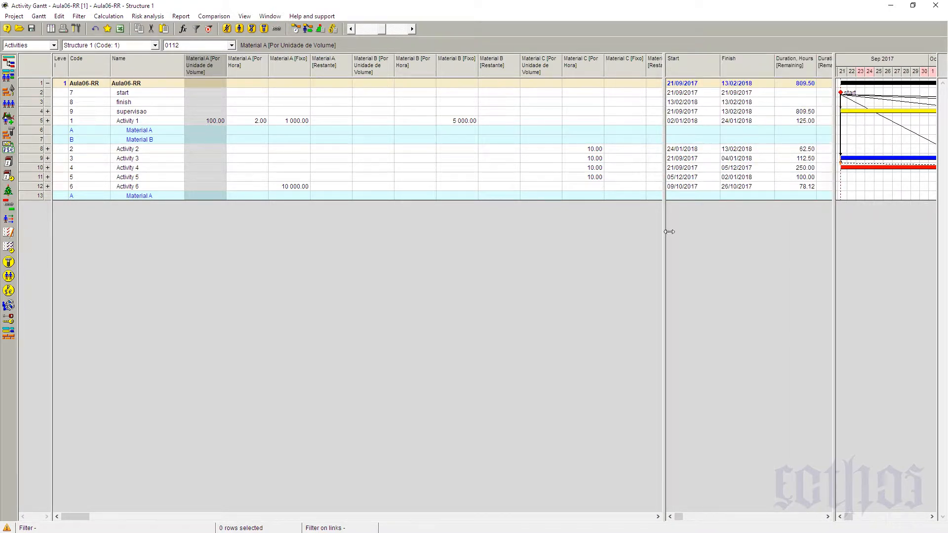
left_click_drag(669, 232, 695, 257)
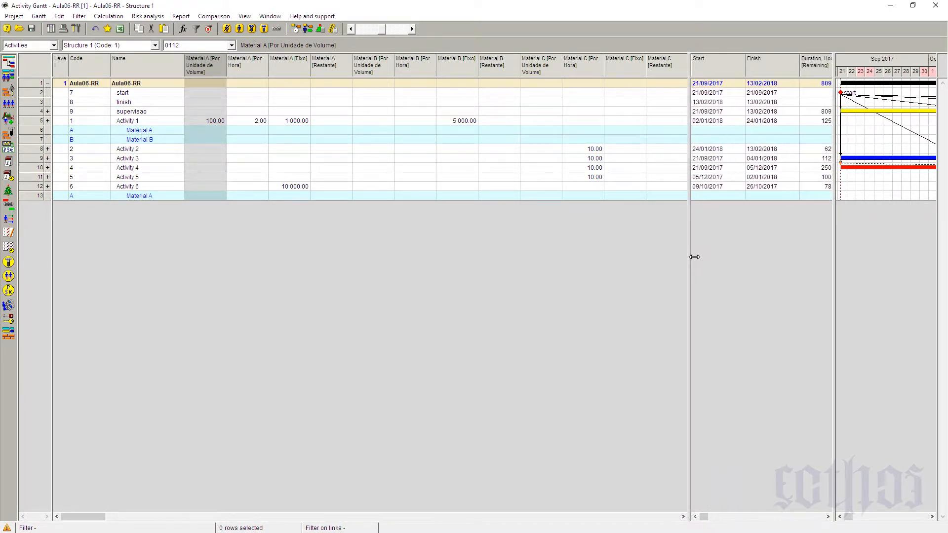
left_click_drag(838, 178, 614, 269)
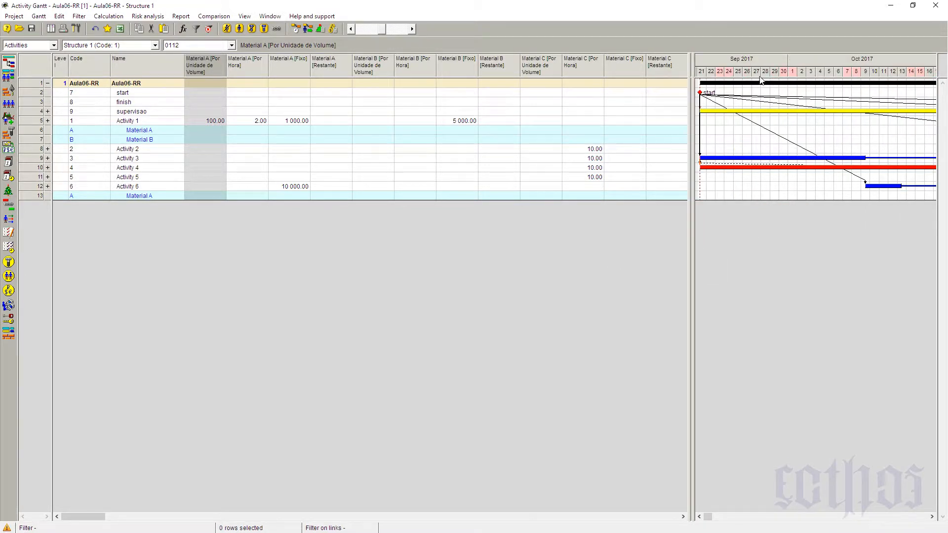
double_click(730, 127)
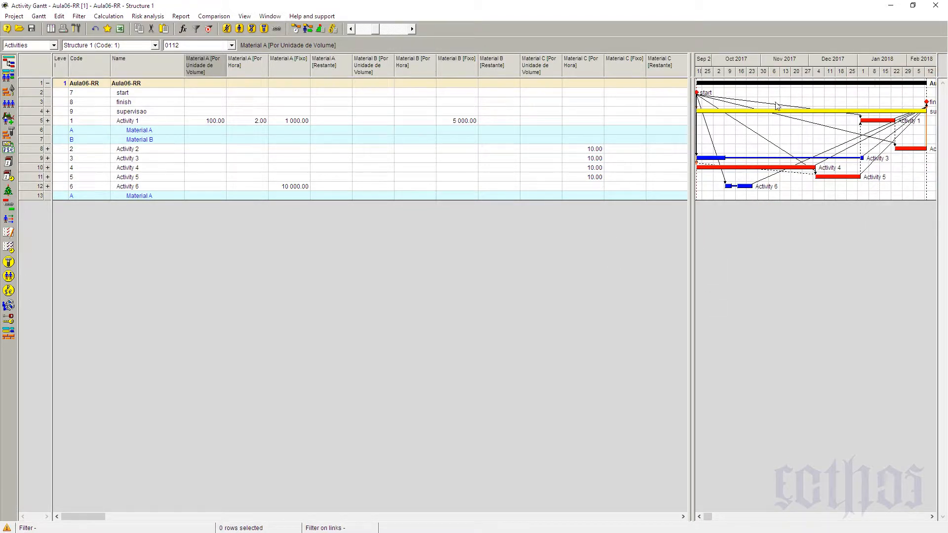
left_click(276, 29)
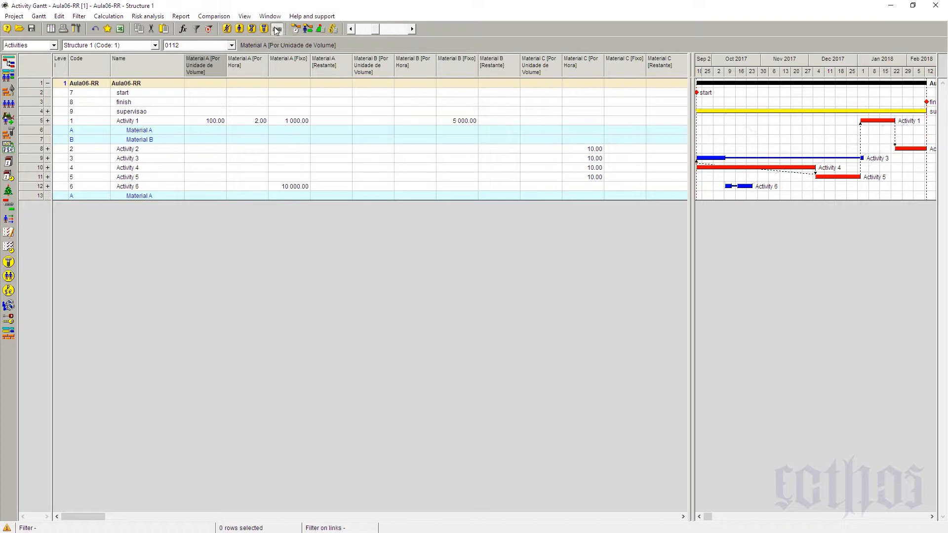
- Save the modified layout in the project as the current layout
left_click(41, 17)
mouse_move(44, 50)
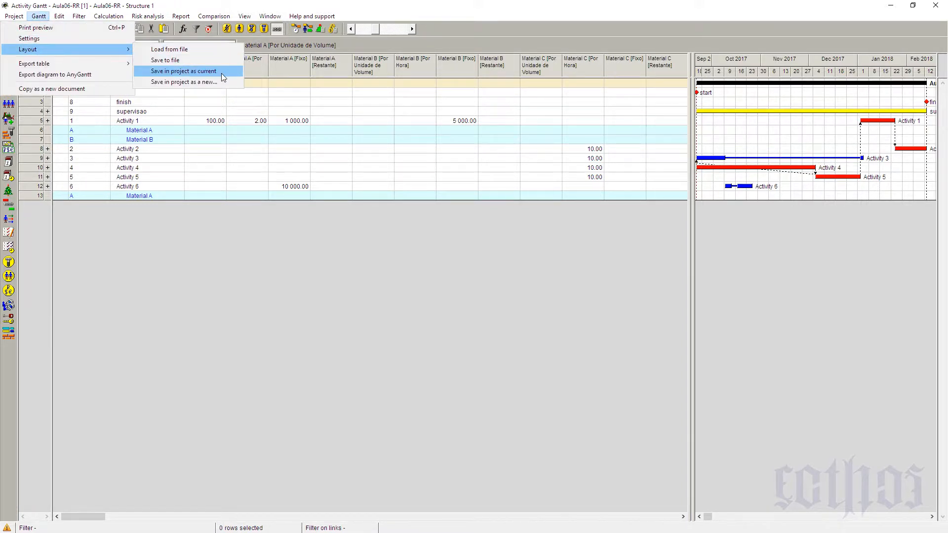
left_click(221, 73)
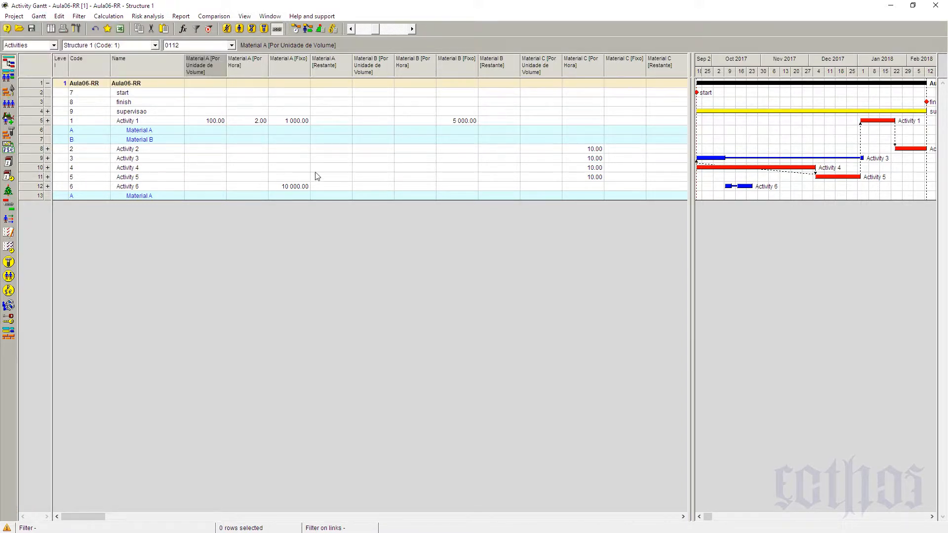
- Check Activity 1's Material A consumption per volume unit, per hour and fixed, and run the cost and materials calculation with the existing options
left_click(205, 123)
left_click(249, 124)
left_click(289, 124)
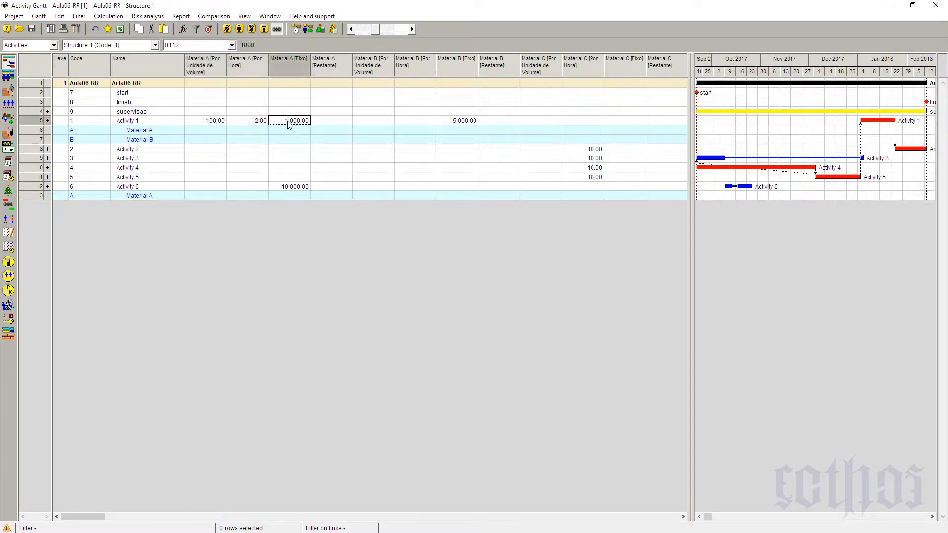
left_click(334, 30)
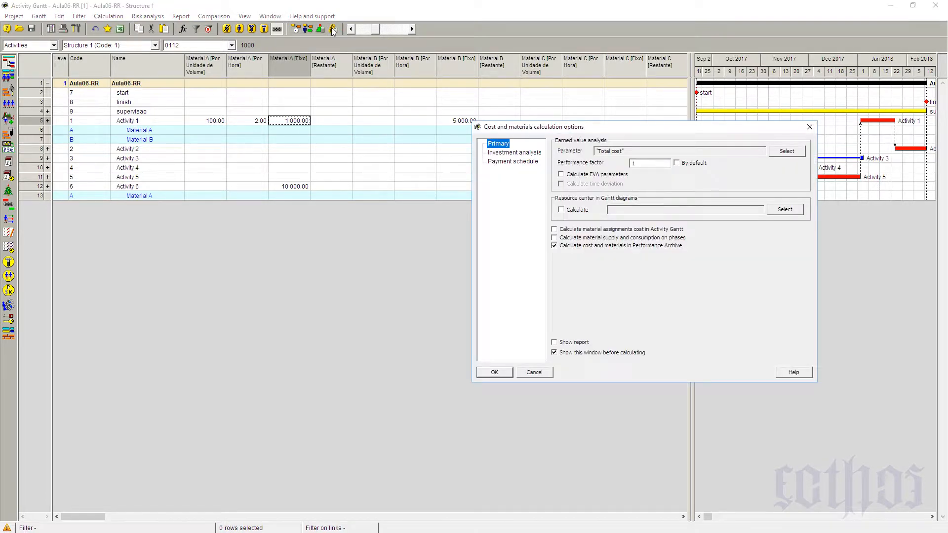
key("Return")
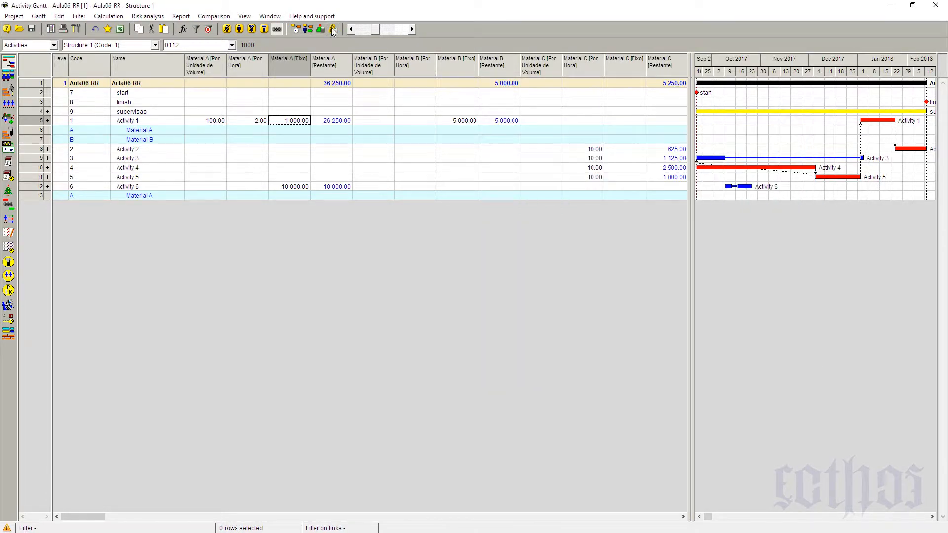
- Review Activity 1's calculated Material A consumption and its Material A and Material B assignment rows
left_click(214, 121)
left_click(247, 122)
left_click(279, 122)
left_click(41, 131)
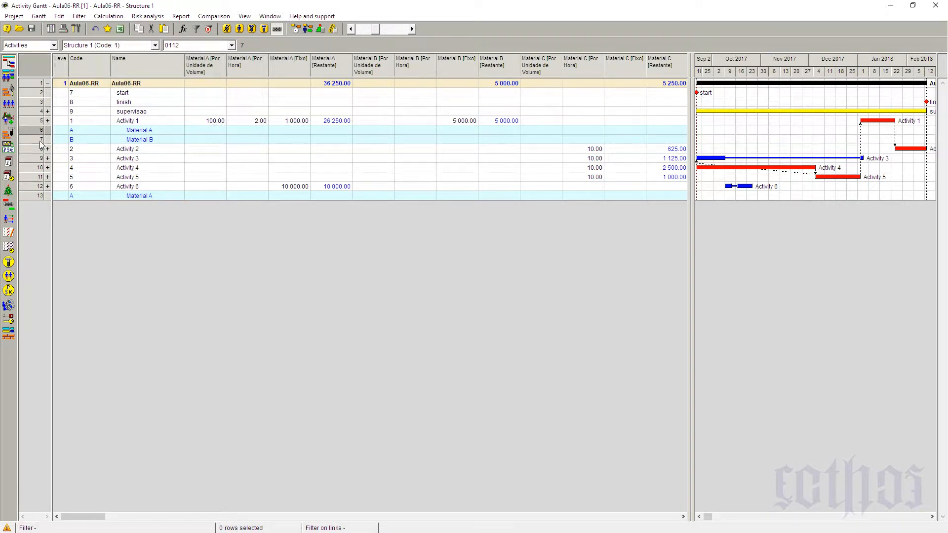
left_click(41, 141)
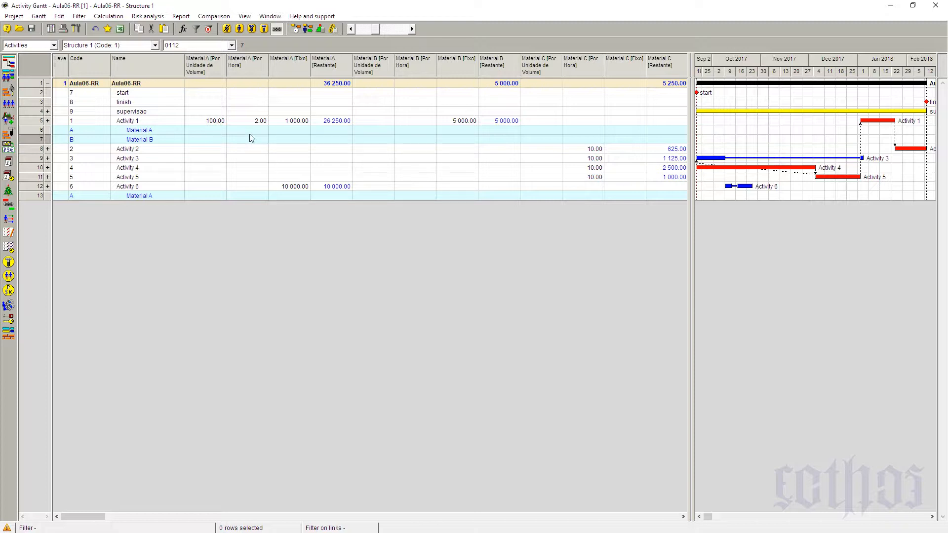
- Review Activity 1's Material A consumption rates and Material B hourly consumption, and Activity 6's fixed and remaining Material A
left_click(221, 121)
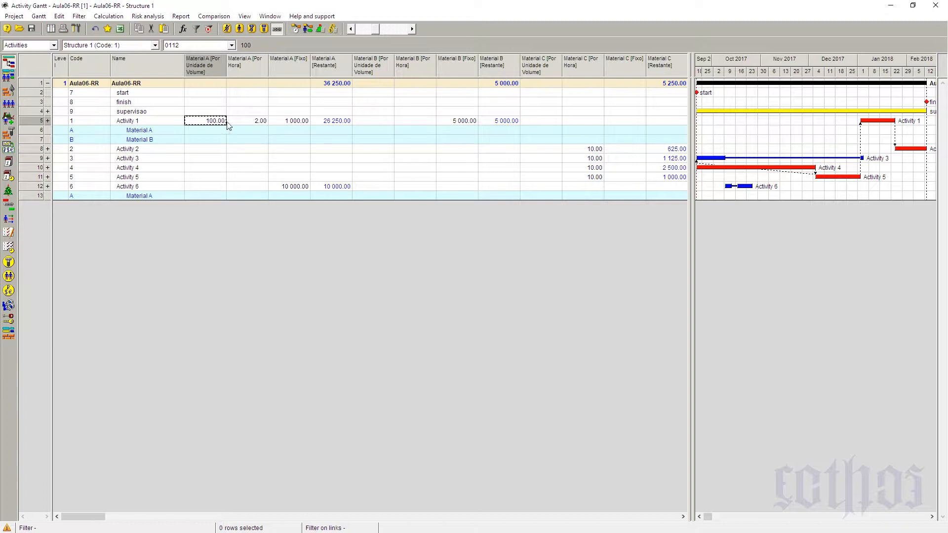
left_click(259, 122)
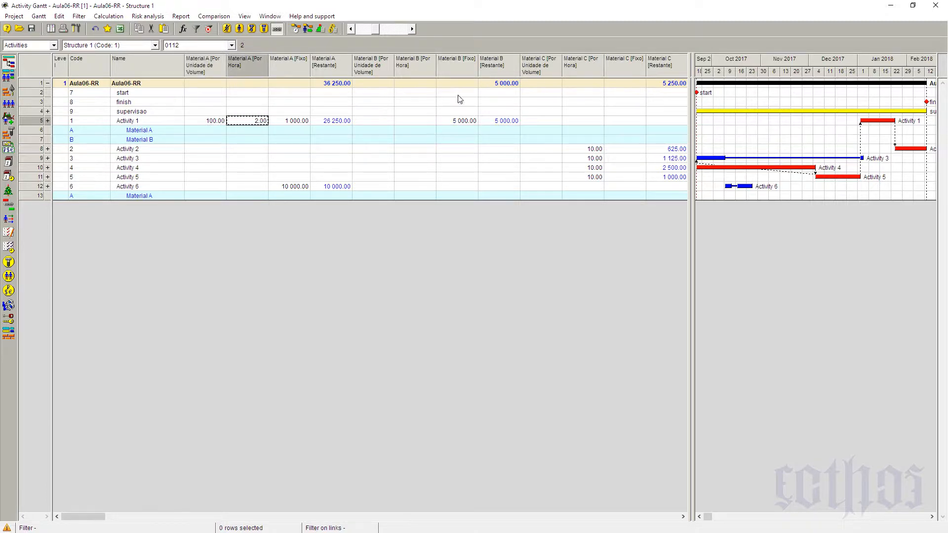
left_click(418, 121)
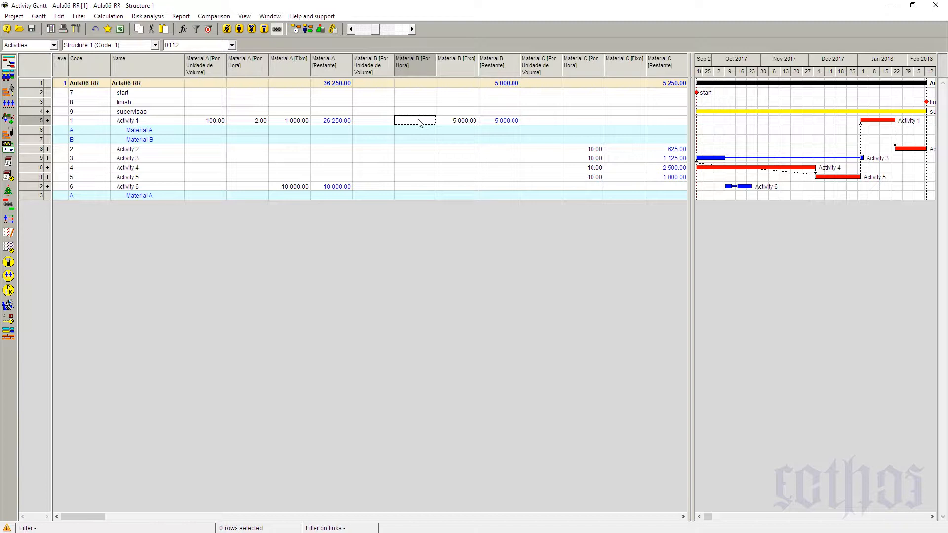
left_click(288, 187)
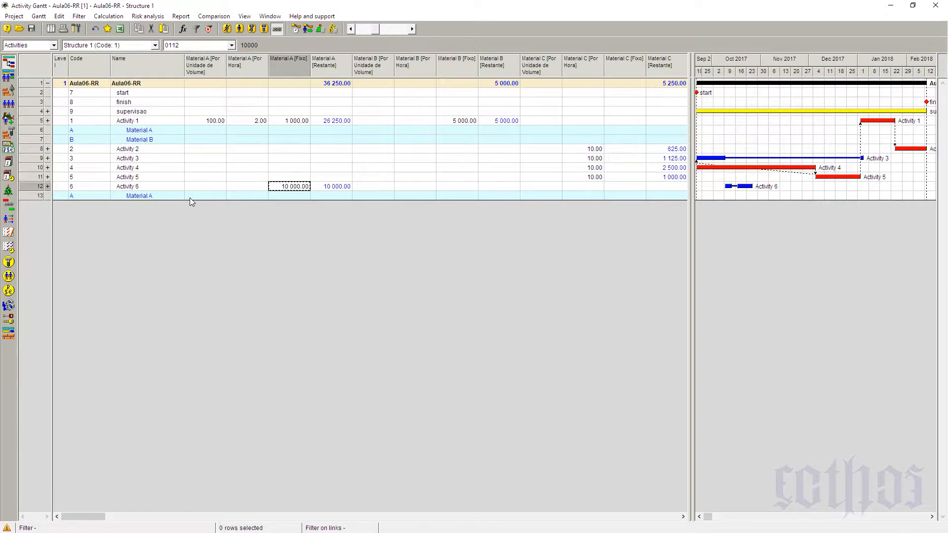
left_click(328, 188)
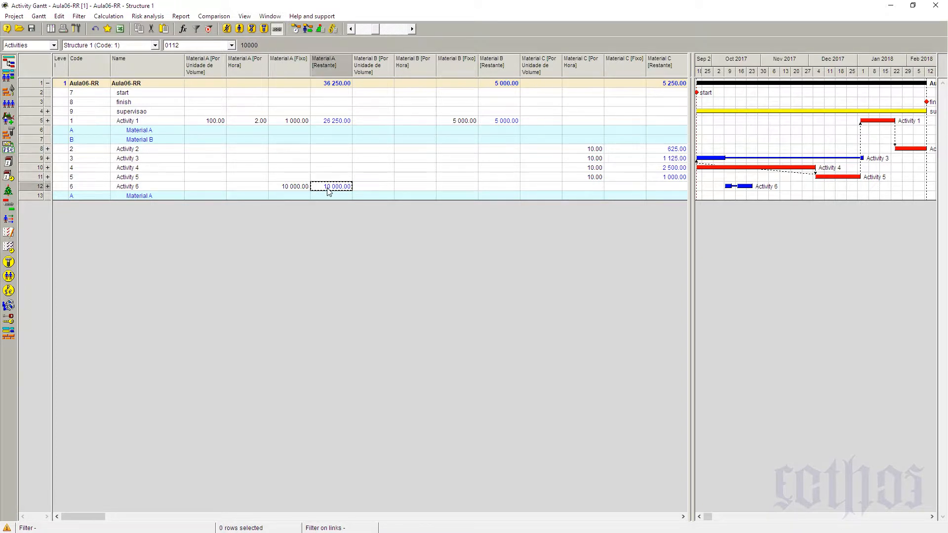
left_click(305, 188)
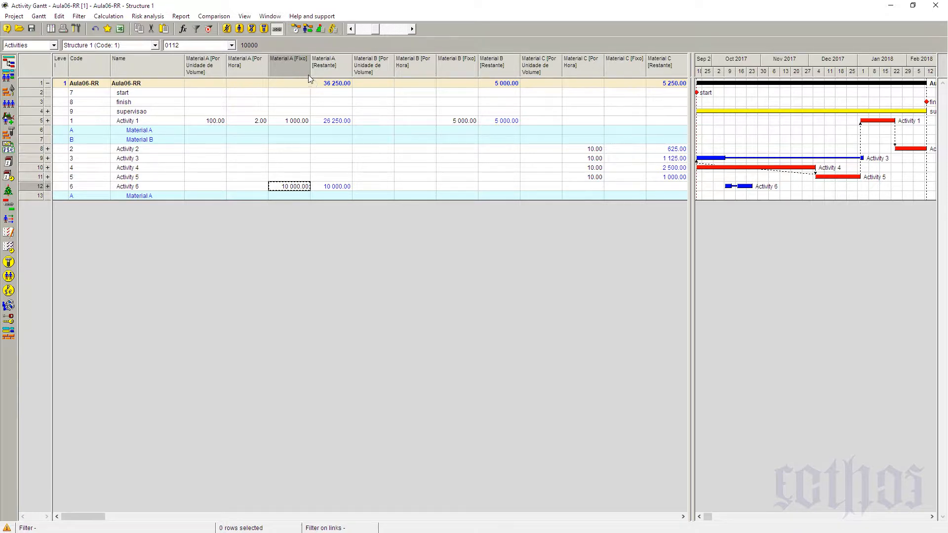
- Add the Profile field for Material A to the activity table and fit its column to show the full profile values
right_click(366, 66)
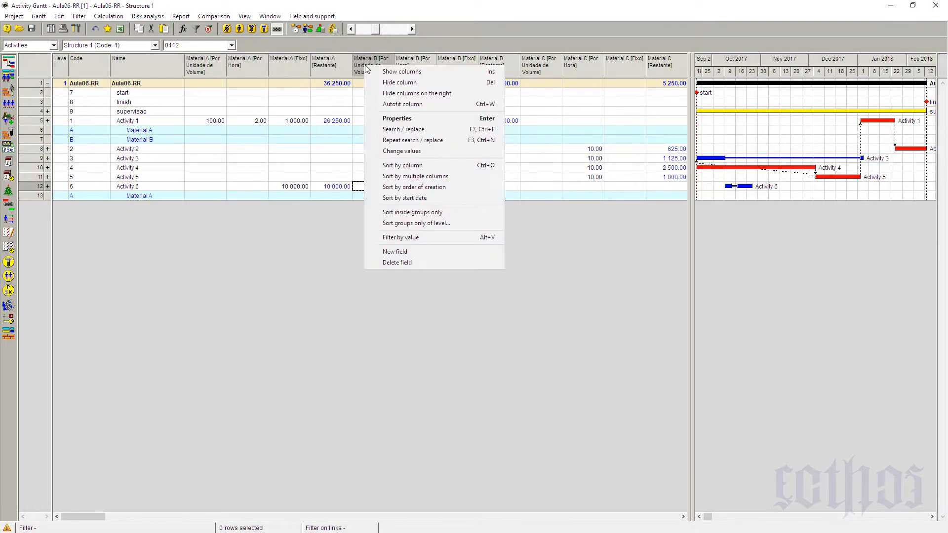
left_click(377, 71)
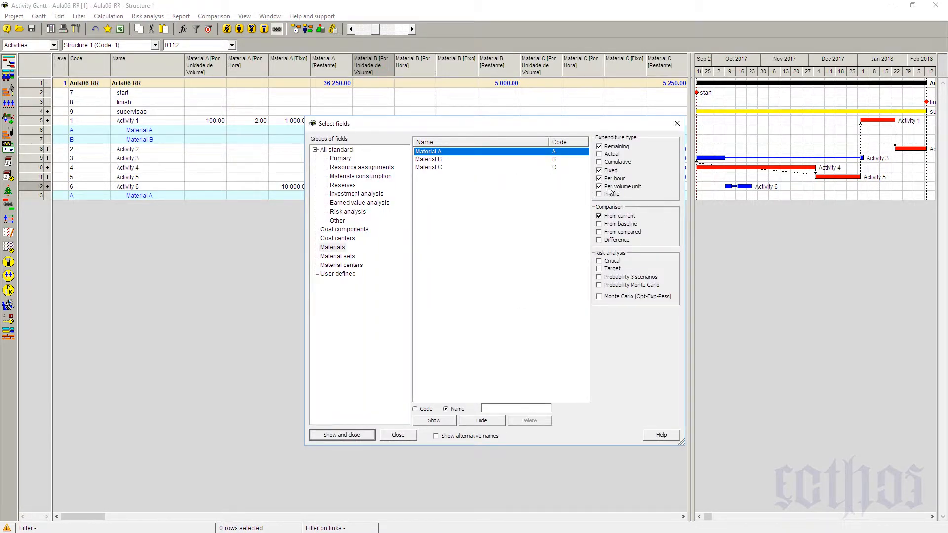
left_click(606, 196)
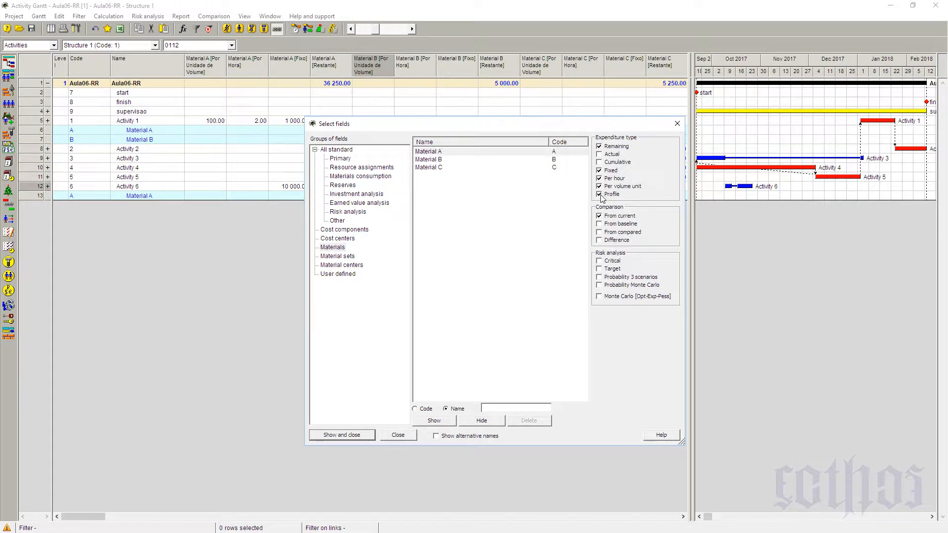
left_click(334, 439)
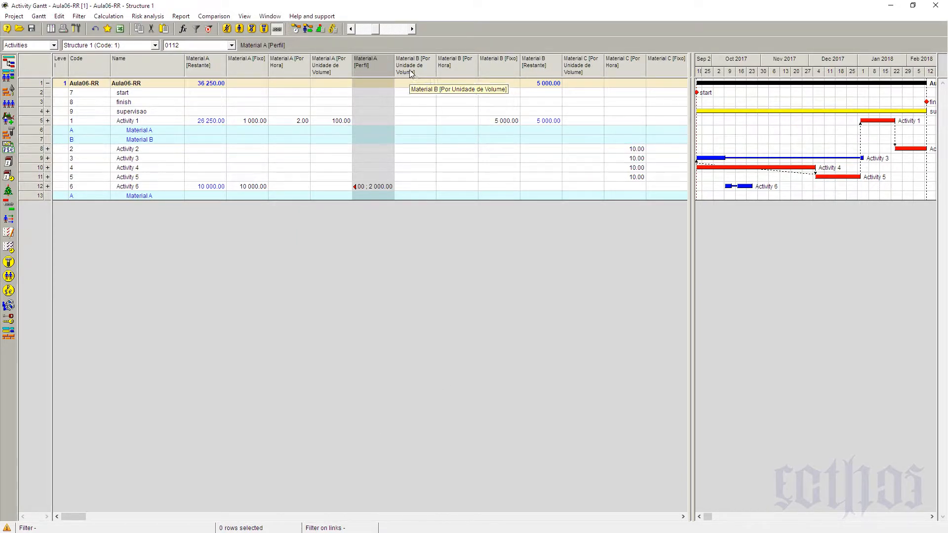
double_click(395, 69)
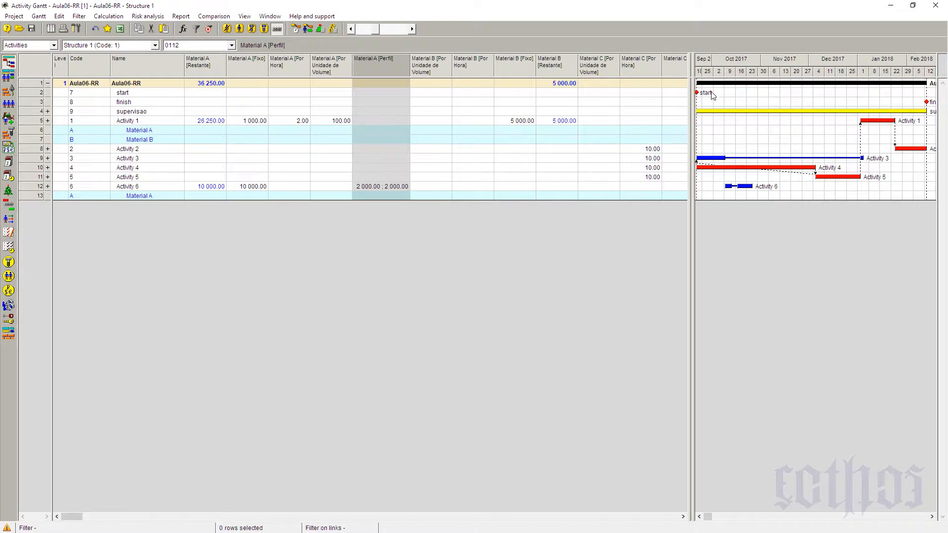
- Hide the Level and Code columns and adjust the Gantt sections to show all material columns and the whole project timeline
left_click_drag(694, 108, 801, 106)
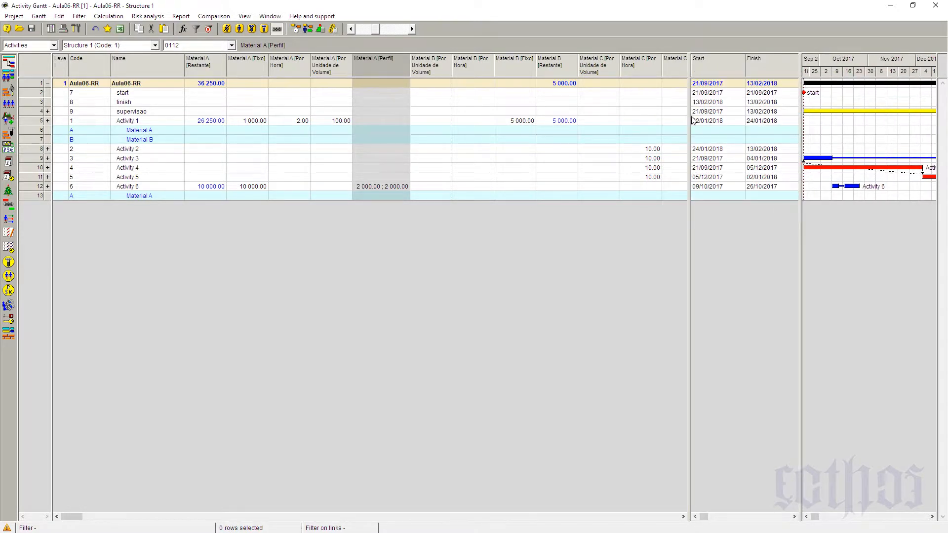
left_click(61, 70)
key("Delete")
key("Delete")
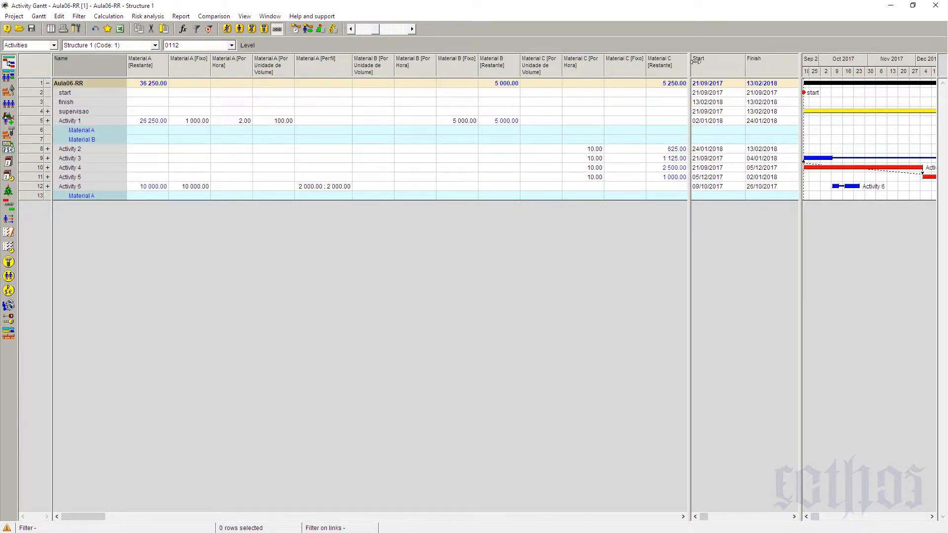
left_click_drag(696, 62, 697, 95)
left_click_drag(801, 92, 672, 149)
right_click(804, 61)
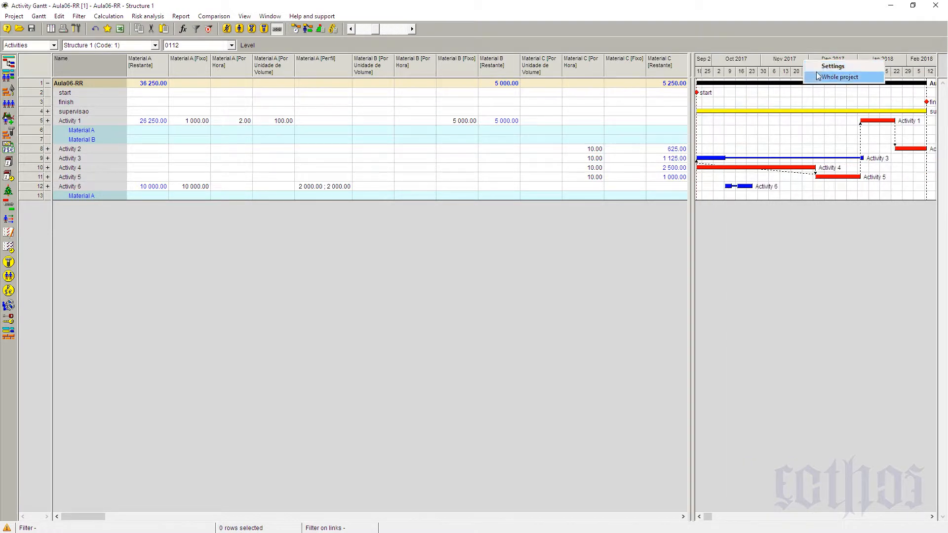
left_click(818, 77)
- Save the layout with the added Material A profile column in the project as the current layout
left_click(39, 16)
mouse_move(75, 50)
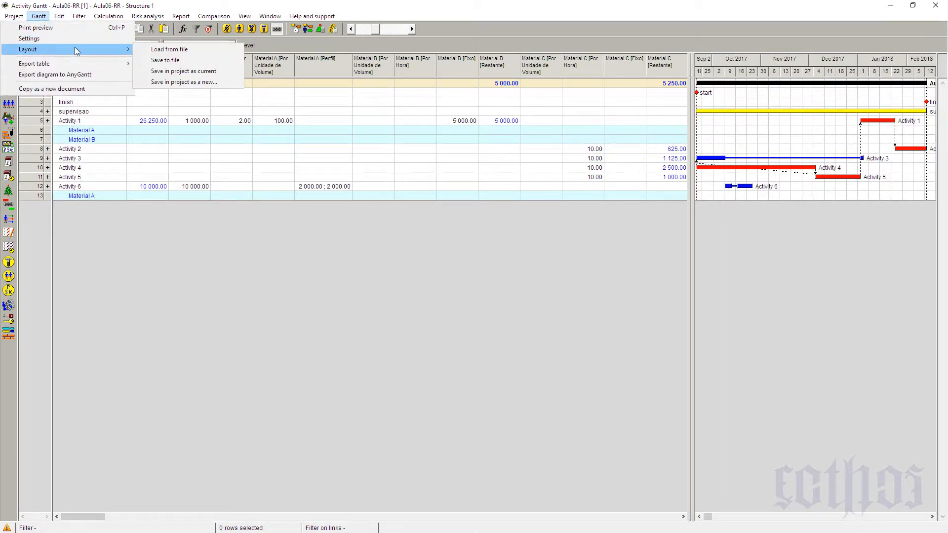
left_click(202, 72)
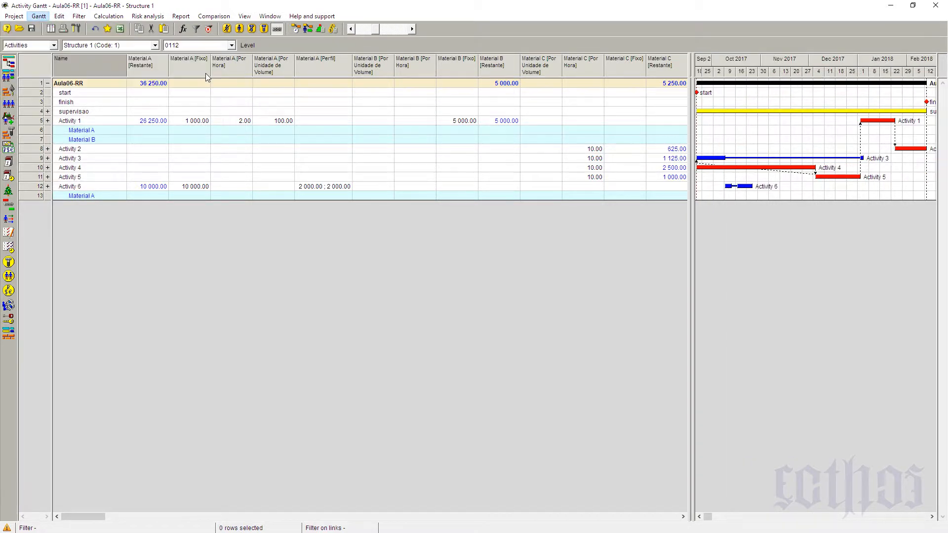
- Examine Activity 6's Material A profile and compare the profile, per-volume, hourly, fixed and remaining Material A columns
left_click(327, 188)
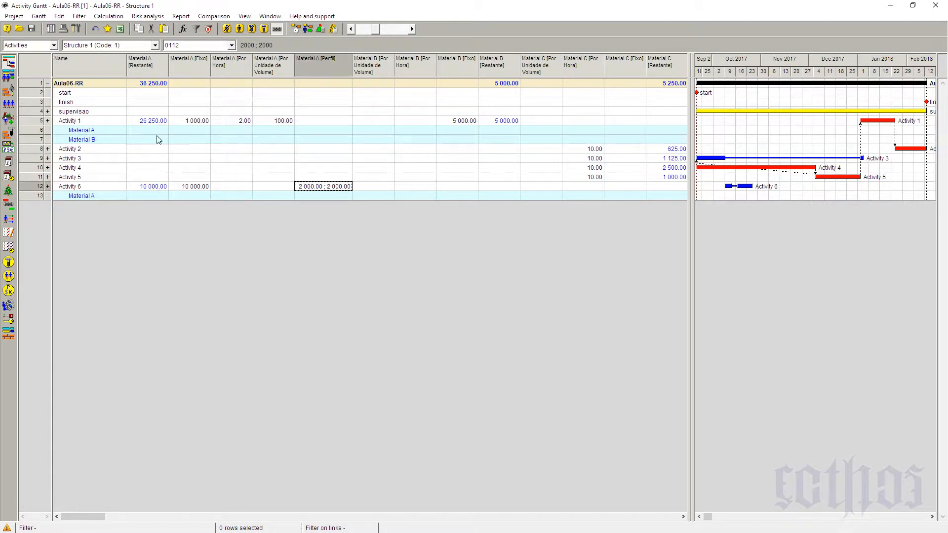
left_click(143, 72)
left_click(316, 70)
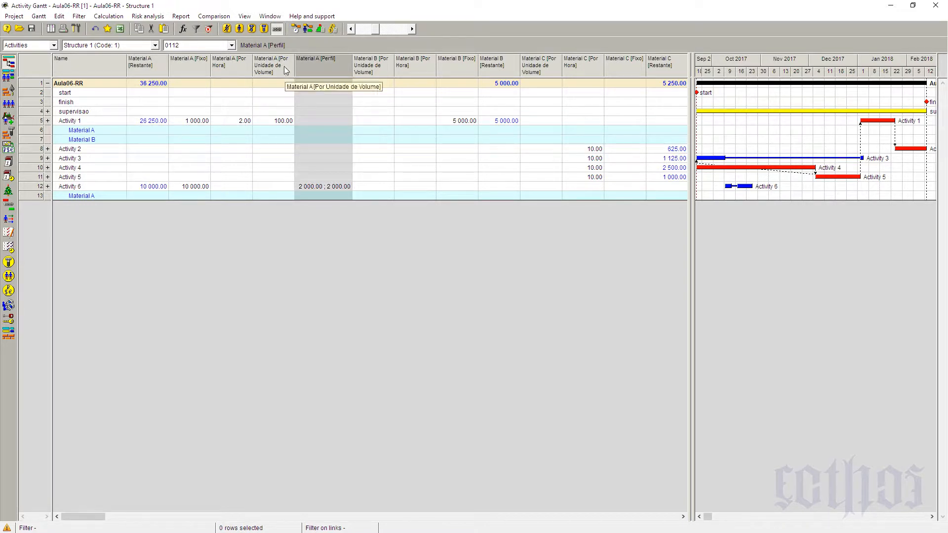
left_click(282, 67)
left_click(247, 64)
left_click(187, 64)
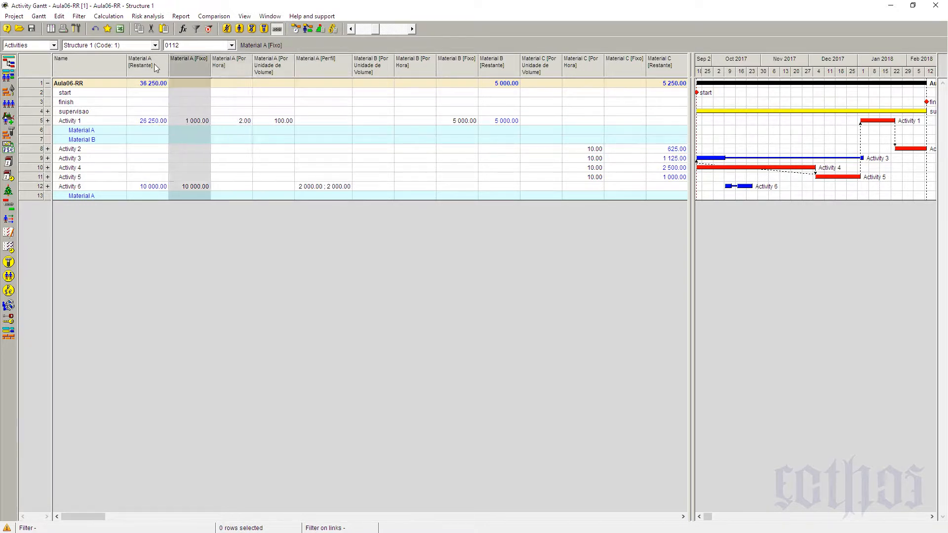
left_click(152, 64)
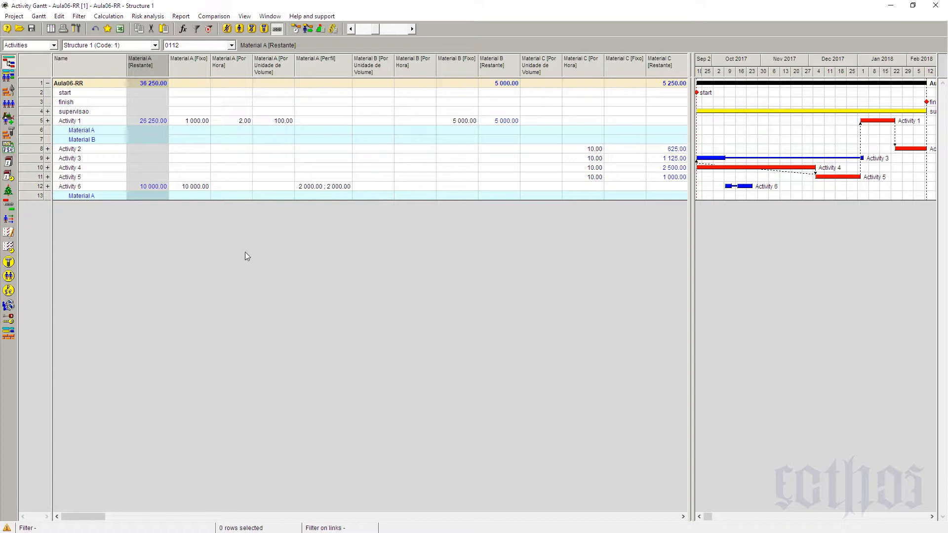
- Expand the material assignment rows for the project phase and all its activities
left_click(35, 85)
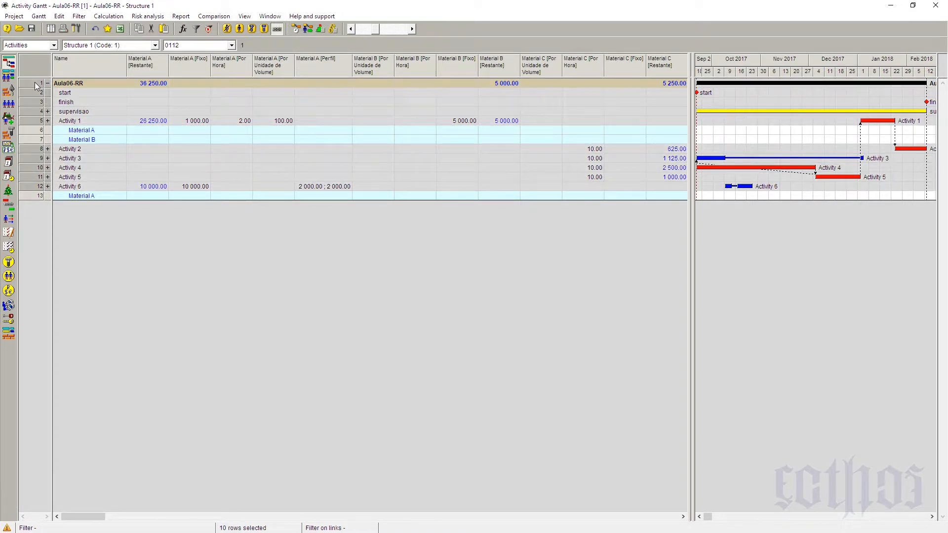
left_click(264, 29)
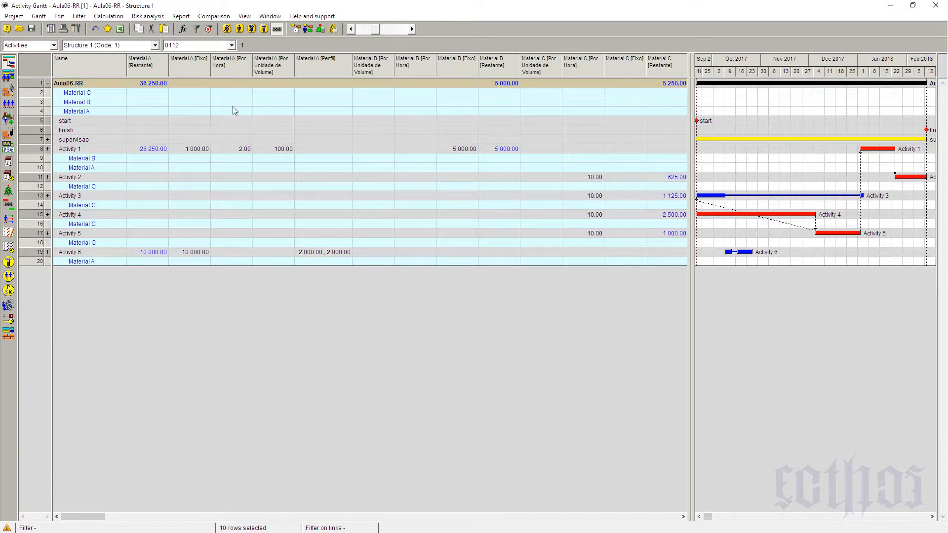
left_click(225, 178)
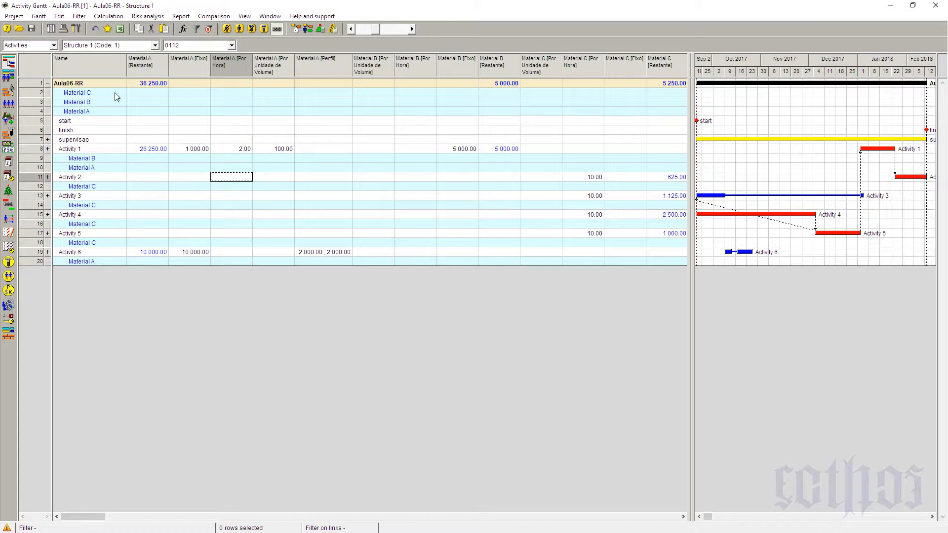
- Check the project's total remaining Material A and run the cost and materials calculation with the existing options
left_click(146, 84)
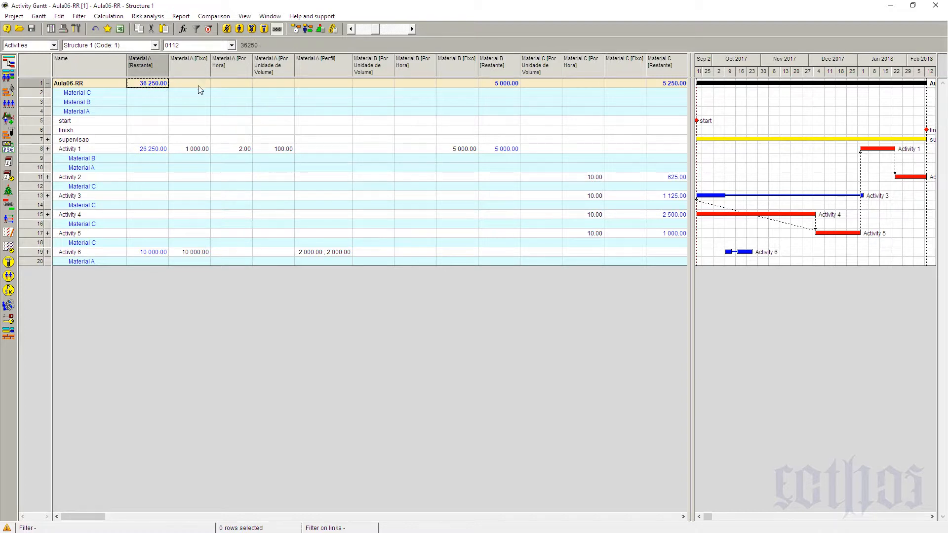
left_click(333, 29)
left_click(509, 376)
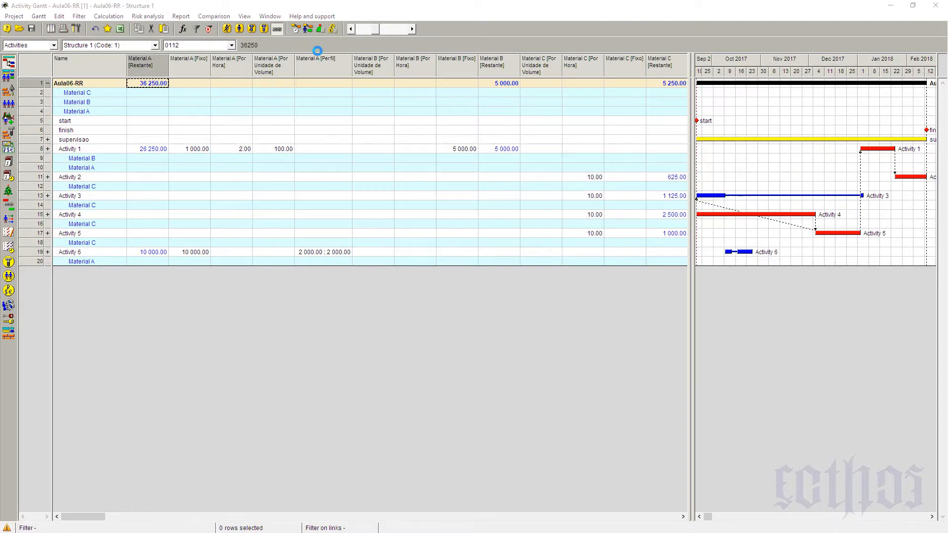
- Run Standard forward resource-constrained scheduling for all activities and recalculate cost and materials, keeping the existing options
left_click(308, 29)
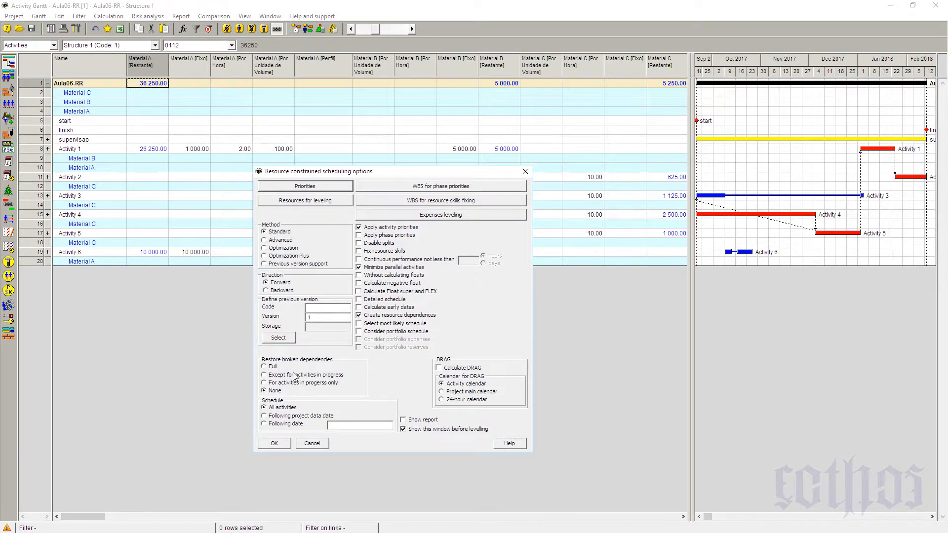
left_click(274, 443)
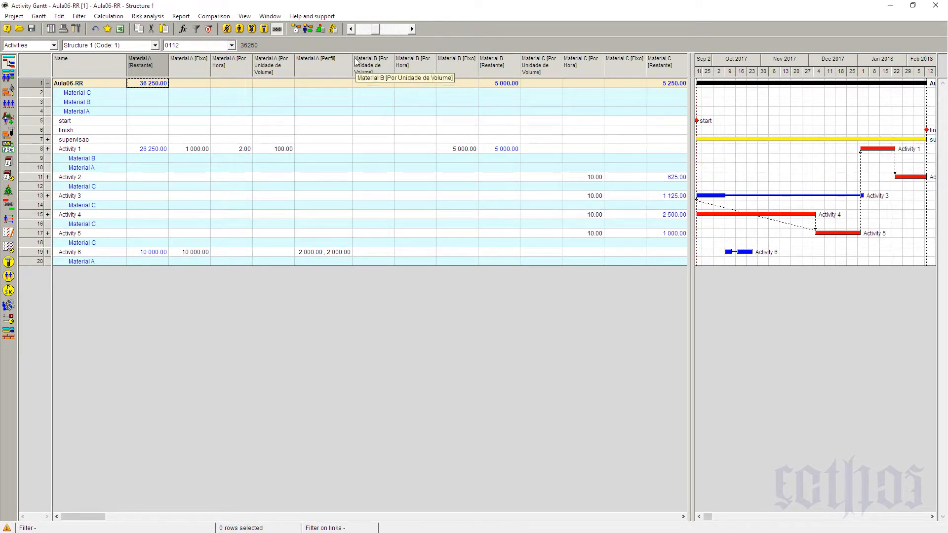
left_click(331, 31)
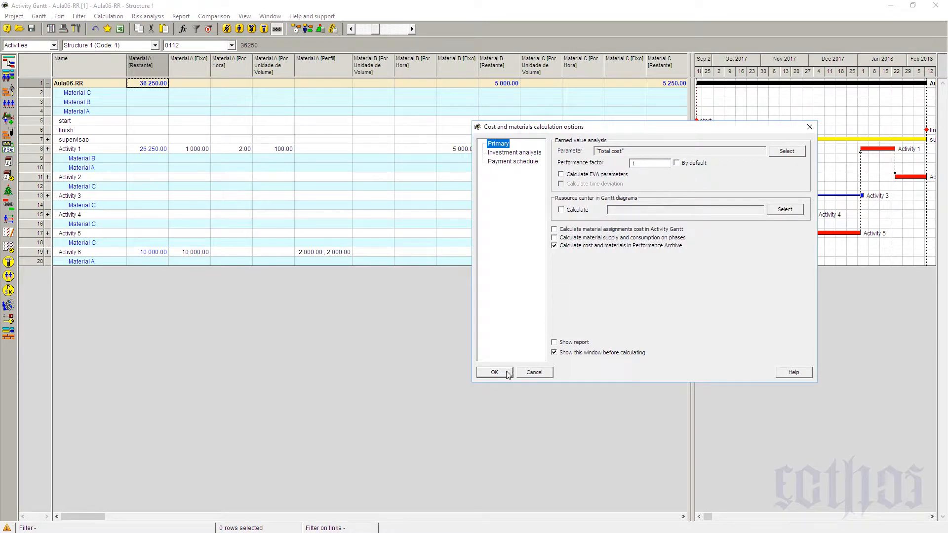
left_click(508, 374)
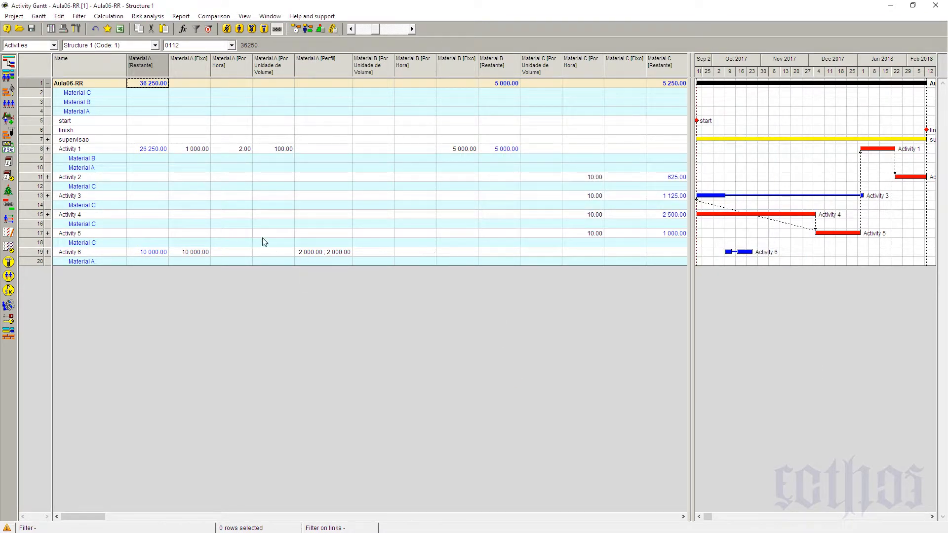
- Review the material assignments and consumption of Activity 1 and Activity 6
left_click(119, 167)
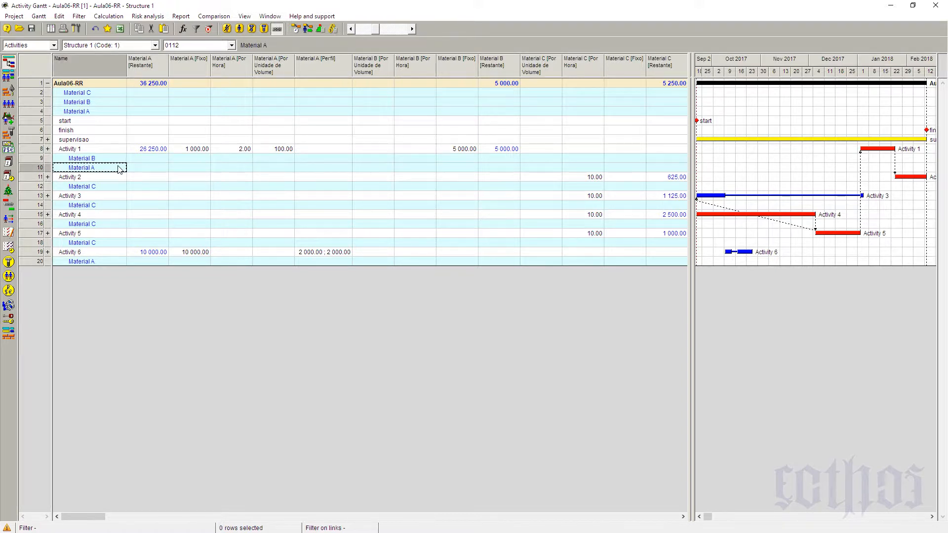
left_click(101, 150)
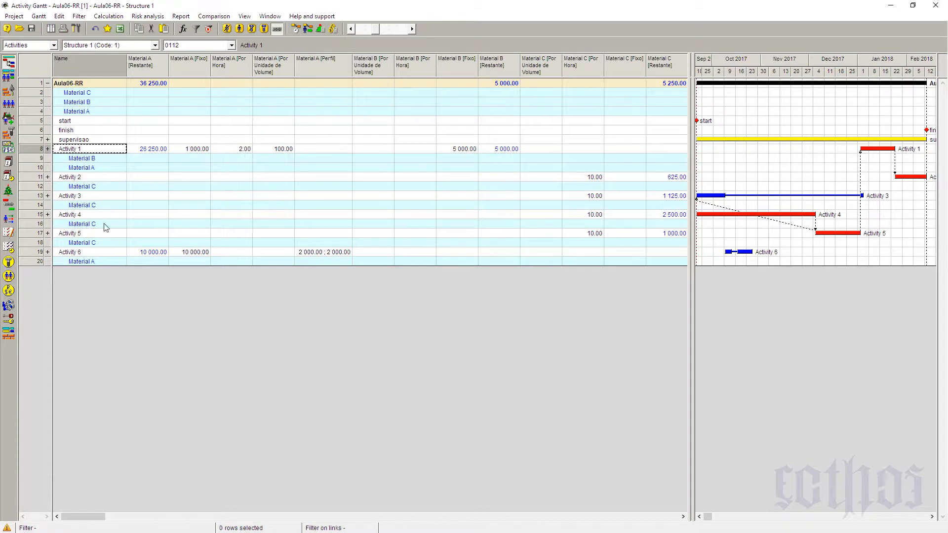
left_click(108, 253)
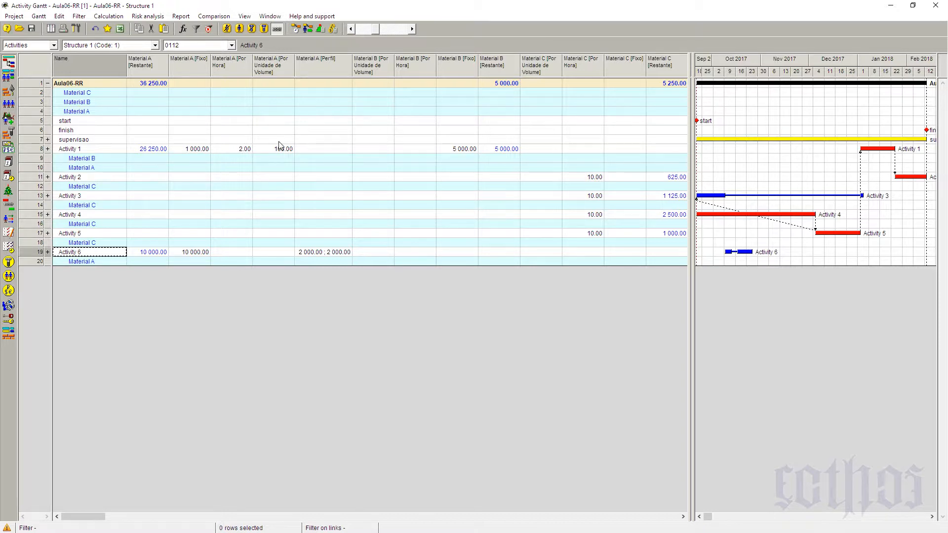
- Start a diagram for the Aula06-RR phase and replace the Resource A Quantity parameter with the current total of Material A
left_click(35, 84)
right_click(35, 84)
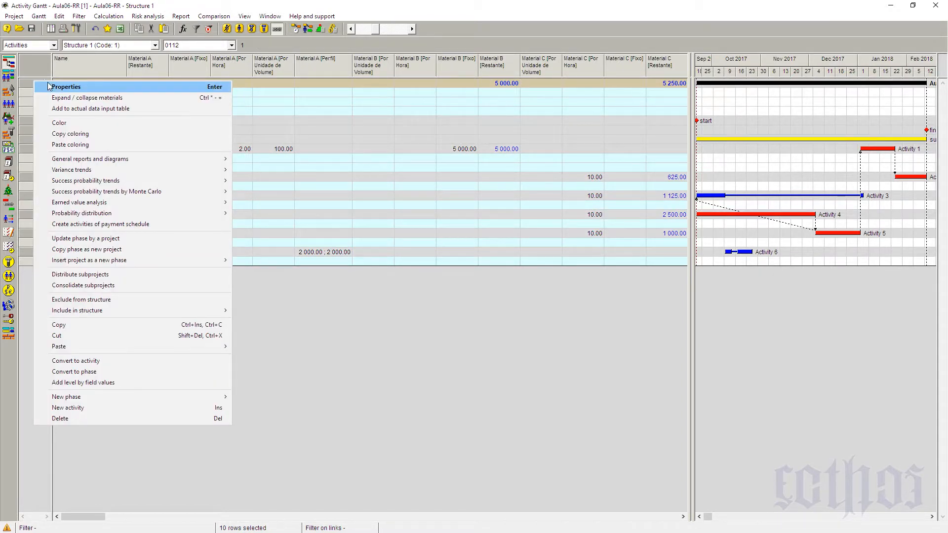
mouse_move(208, 161)
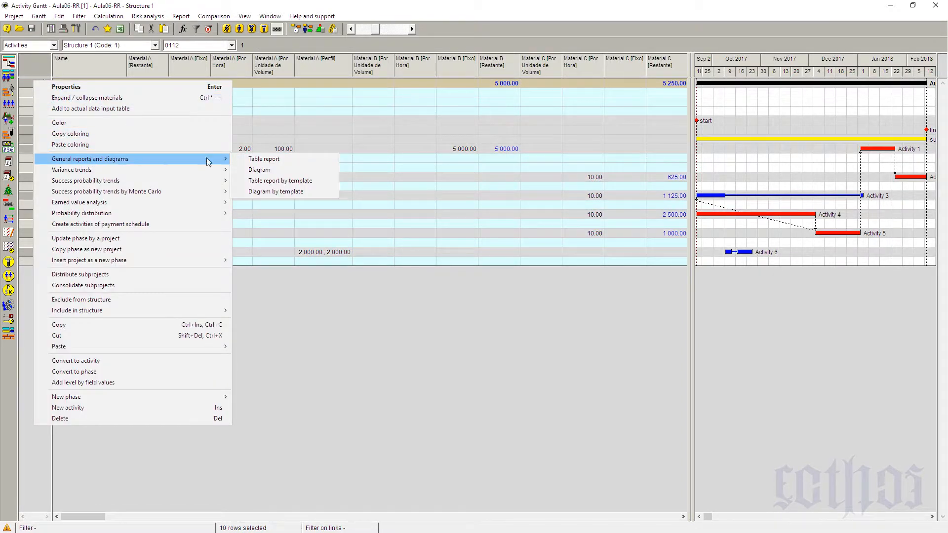
left_click(252, 170)
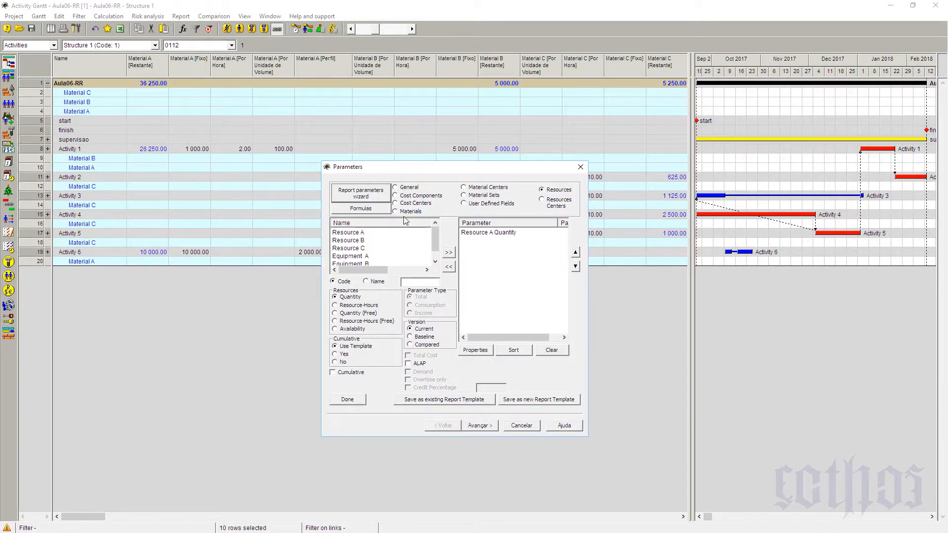
left_click(409, 212)
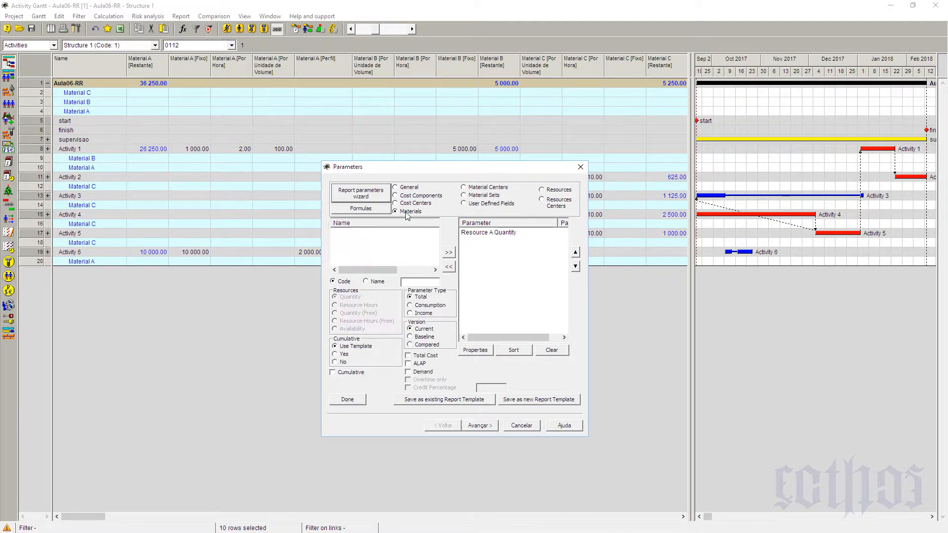
left_click(352, 234)
left_click(448, 254)
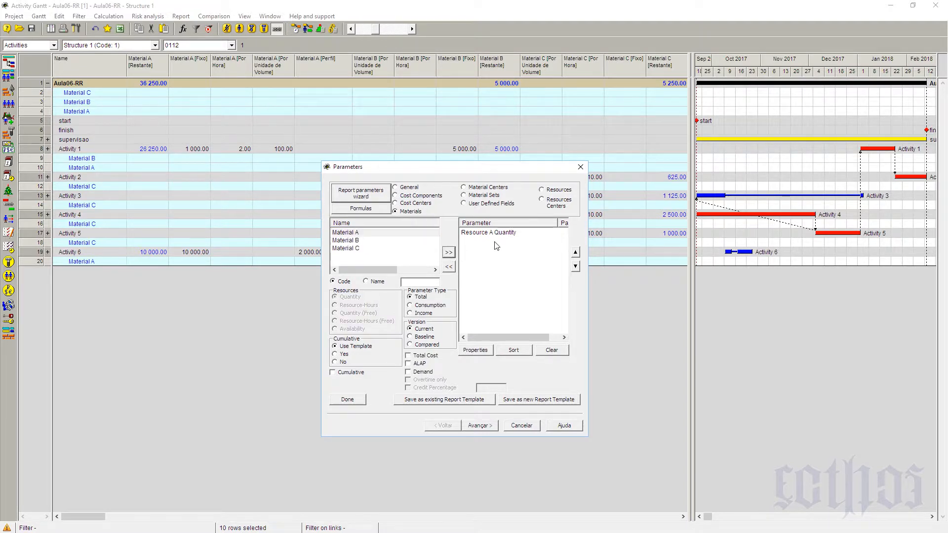
left_click(493, 233)
left_click(453, 268)
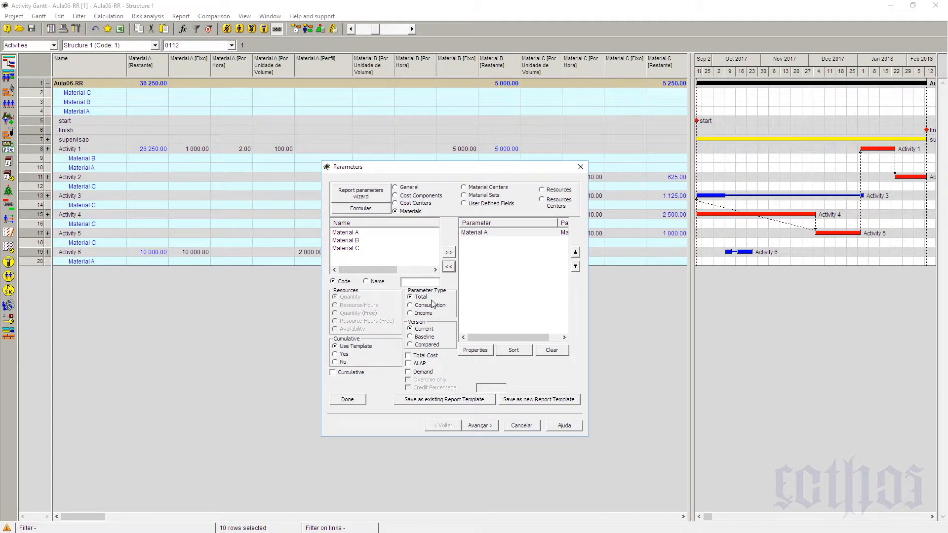
- Create the Material A diagram by weeks for the whole project, with blue as its color for values greater than 0
left_click(479, 426)
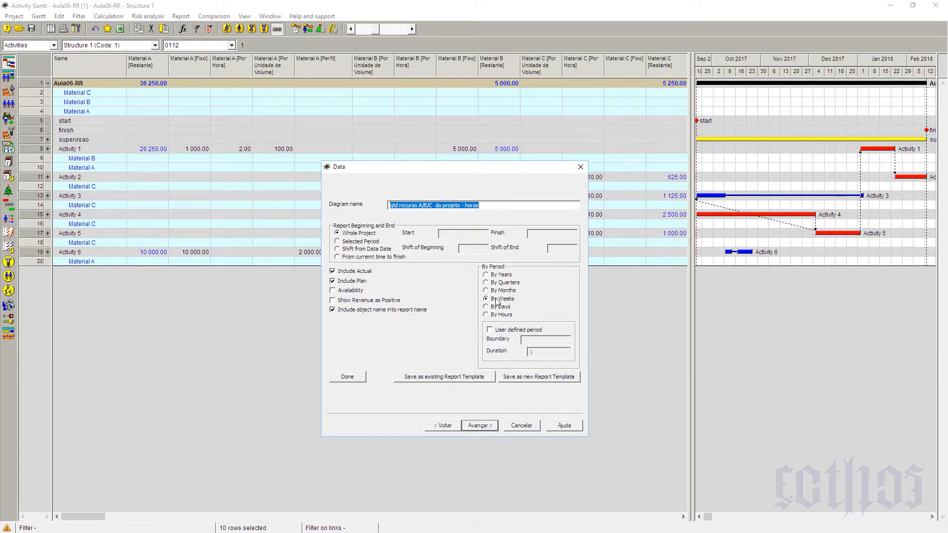
left_click(480, 425)
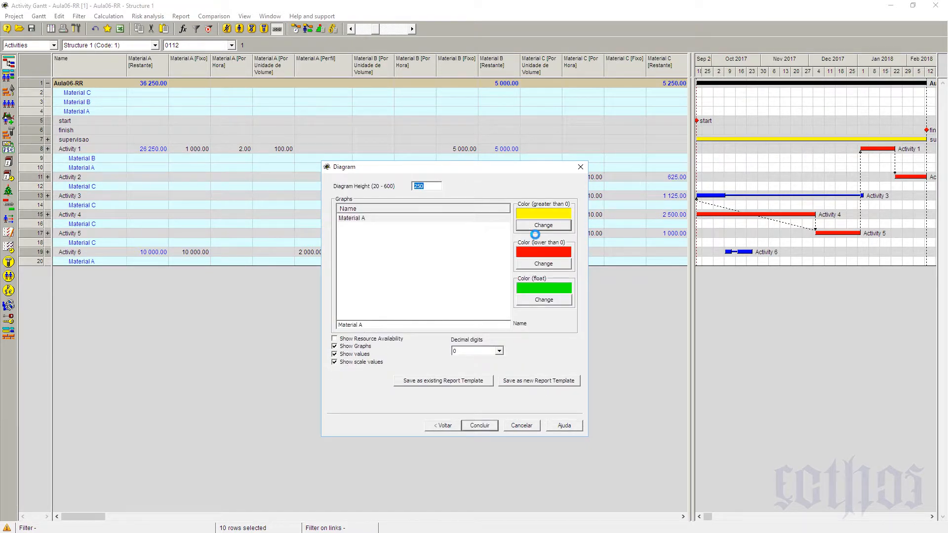
left_click(532, 227)
left_click(397, 214)
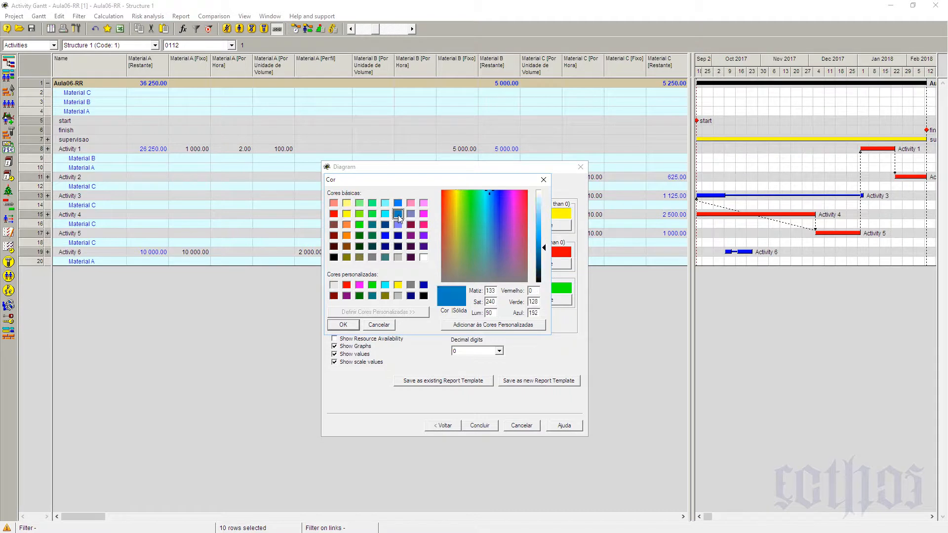
left_click(354, 324)
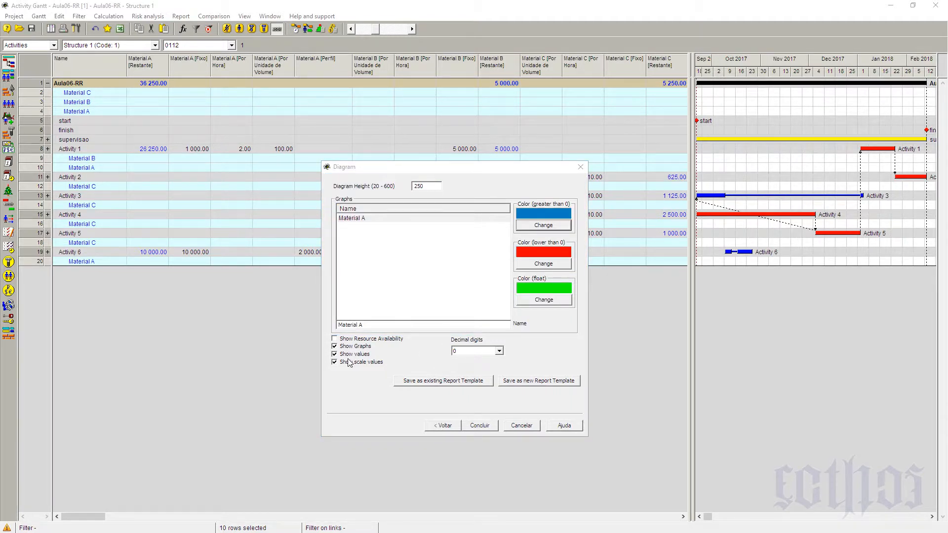
left_click(474, 428)
left_click(474, 428)
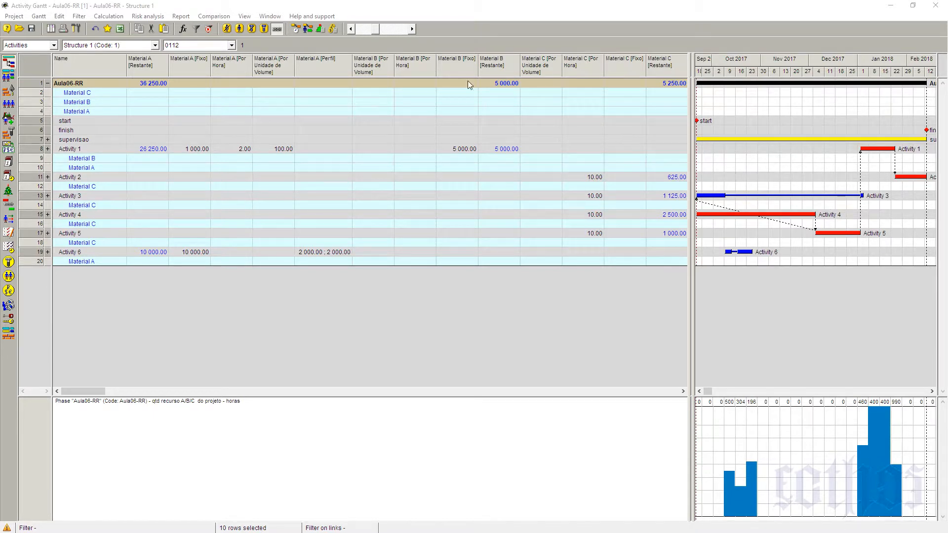
- Save the current Gantt layout in the project as a new layout named 014
left_click(40, 18)
mouse_move(54, 51)
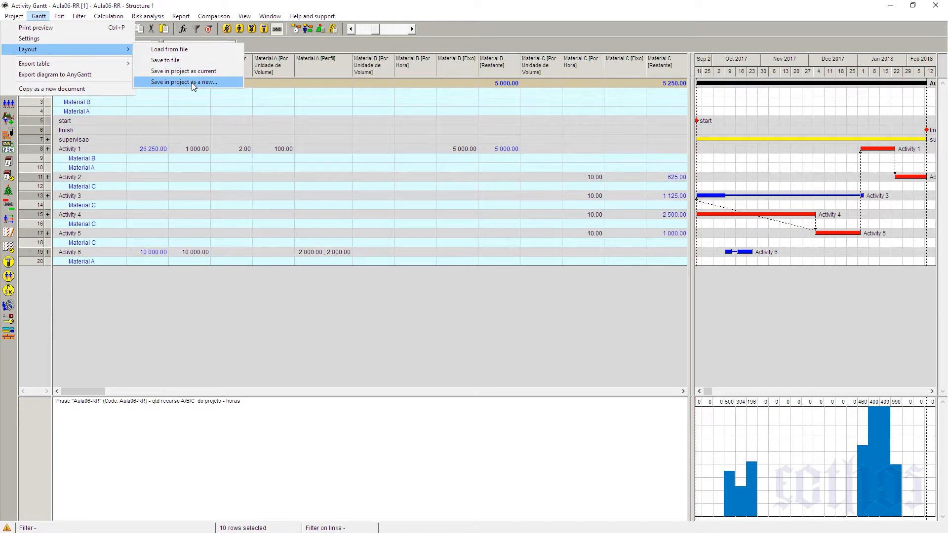
left_click(192, 83)
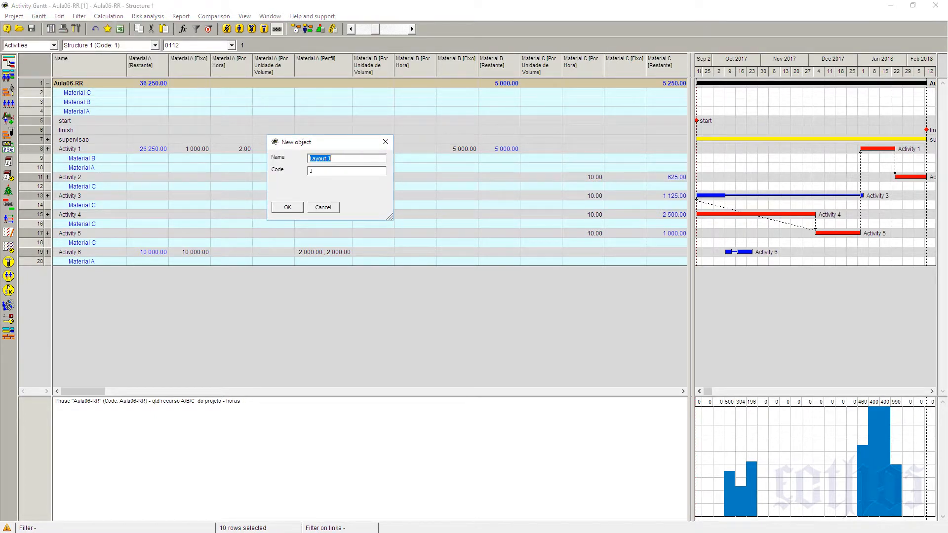
type("014")
key("Return")
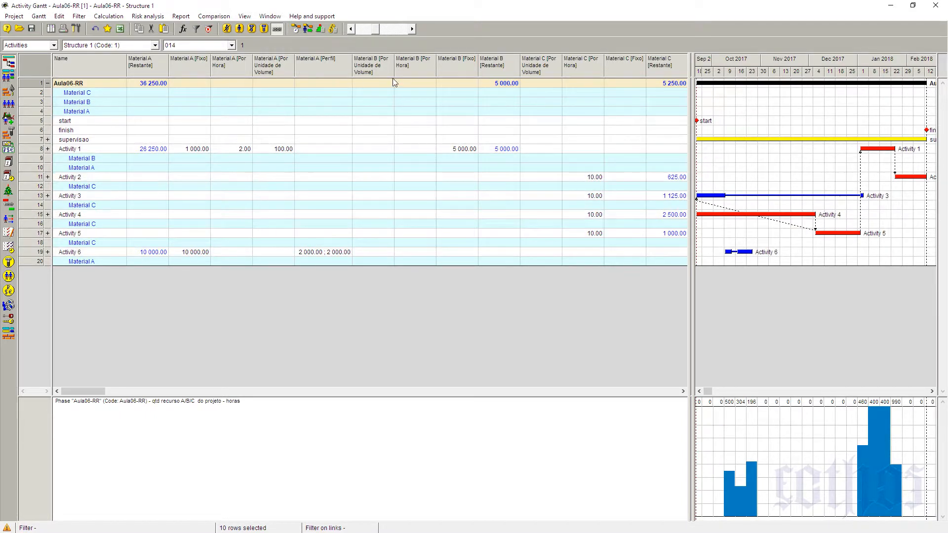
- Narrow the table panes to the Name, Start and Finish columns and fit the chart's timescale to the whole project
left_click_drag(687, 65, 656, 65)
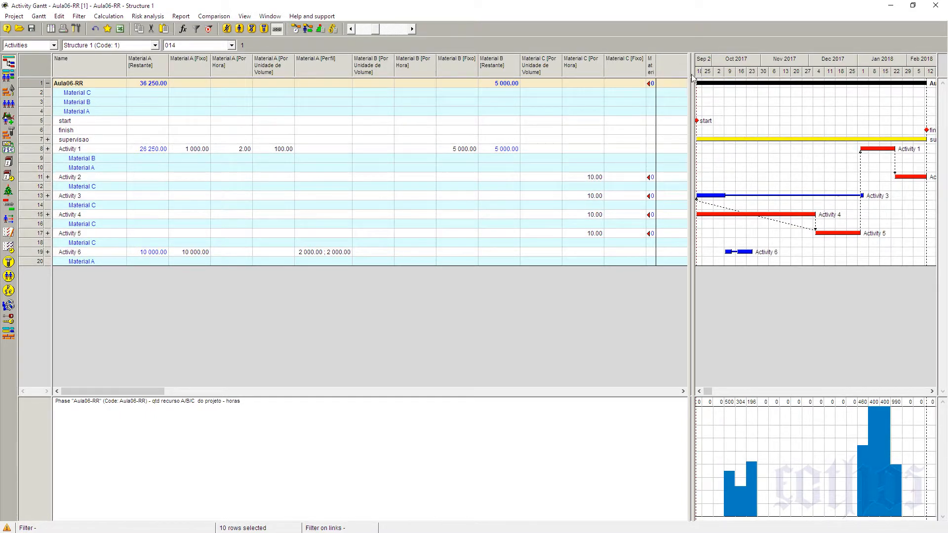
left_click_drag(696, 73, 135, 113)
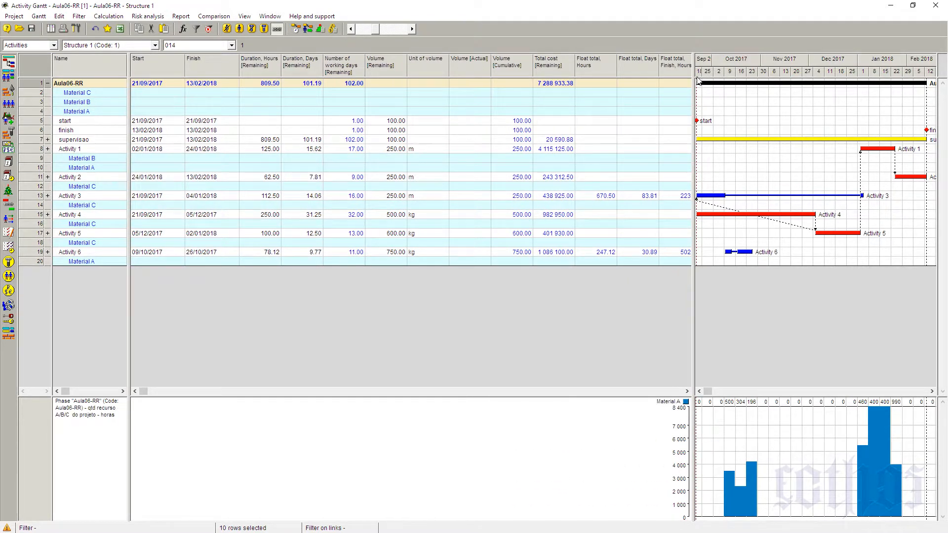
left_click_drag(696, 79, 242, 80)
right_click(318, 59)
left_click(336, 75)
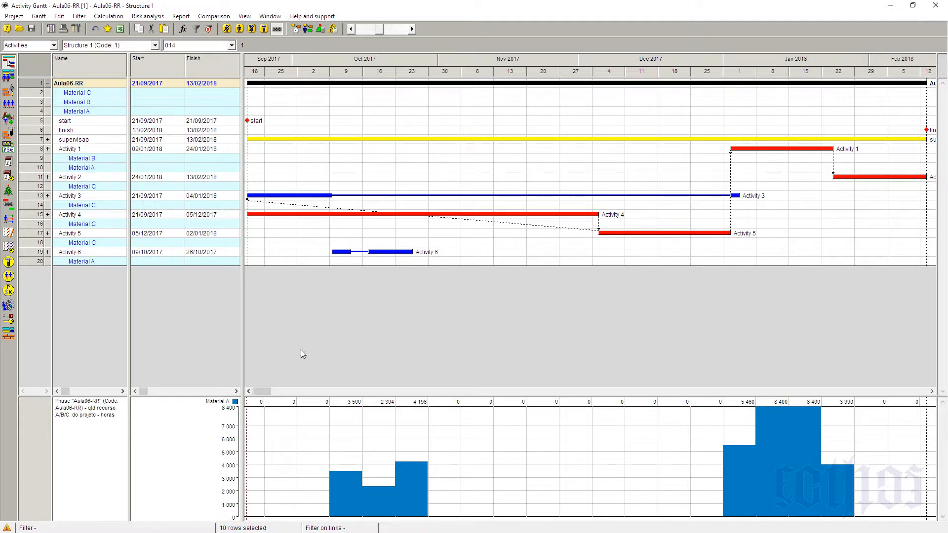
- Change the Material A diagram's period from weeks to months
right_click(525, 429)
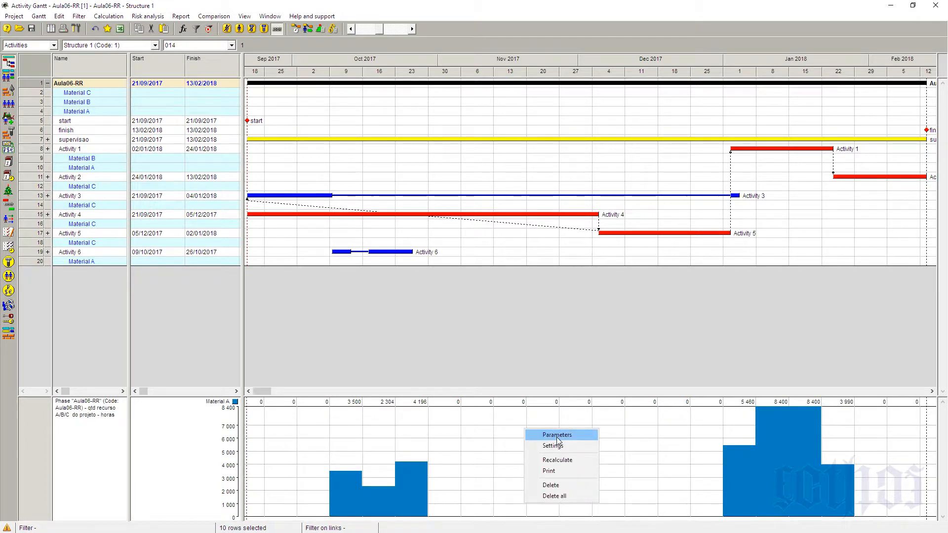
left_click(557, 438)
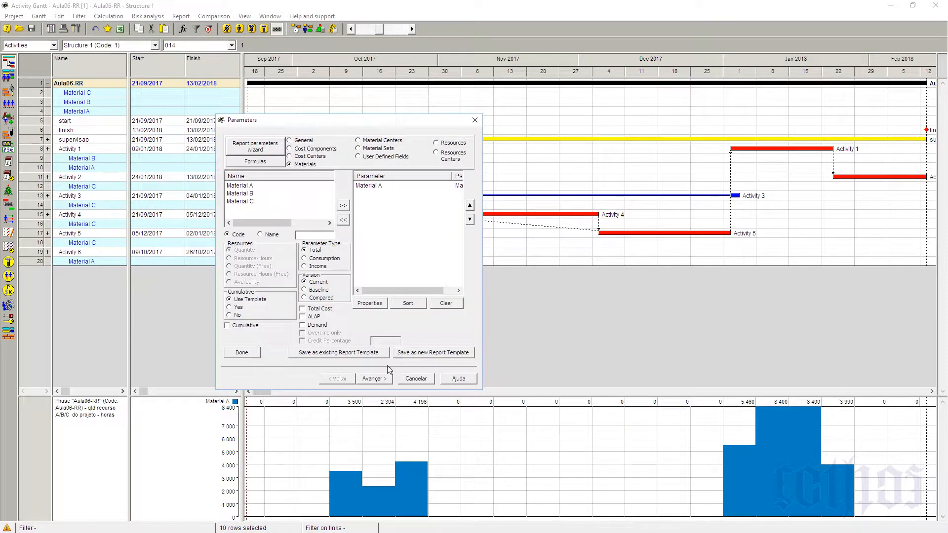
left_click(380, 379)
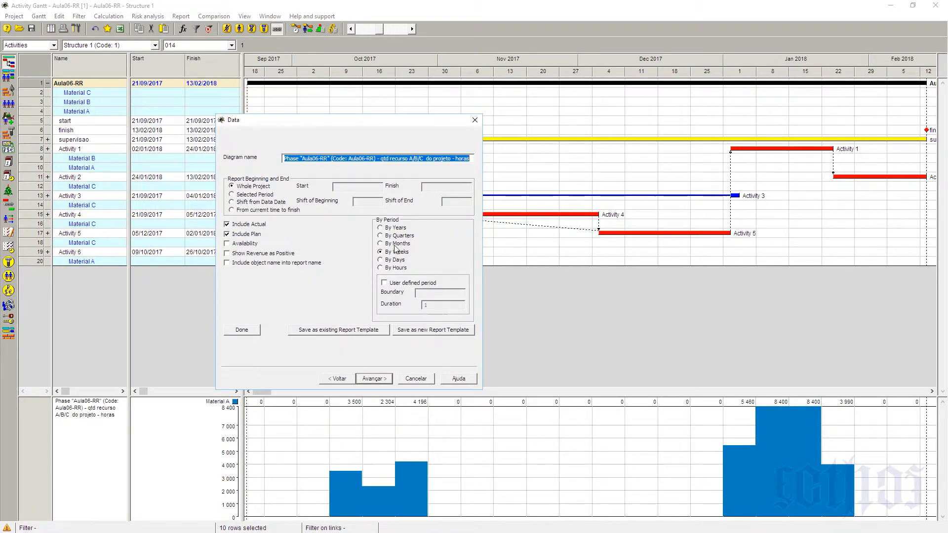
left_click(242, 330)
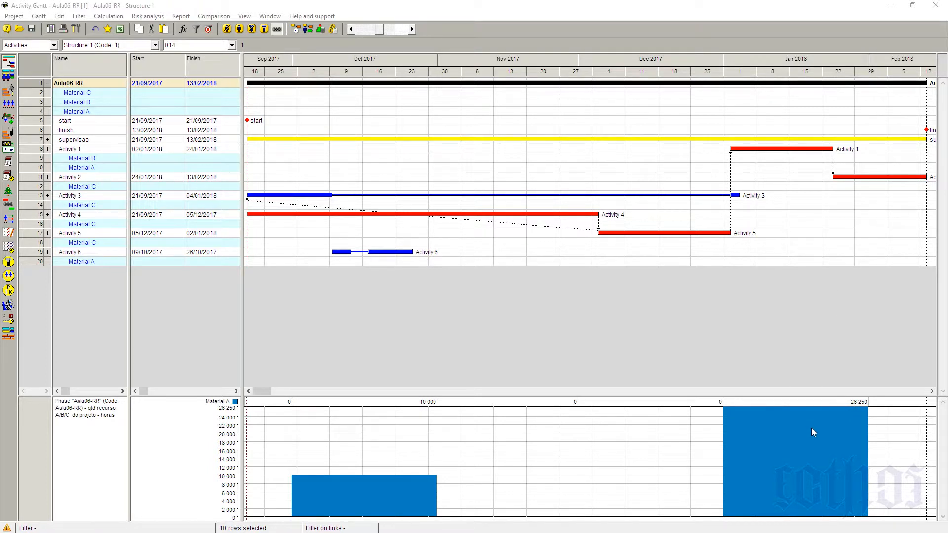
- Review the parameter options of the Material A diagram and accept them as they are
right_click(578, 431)
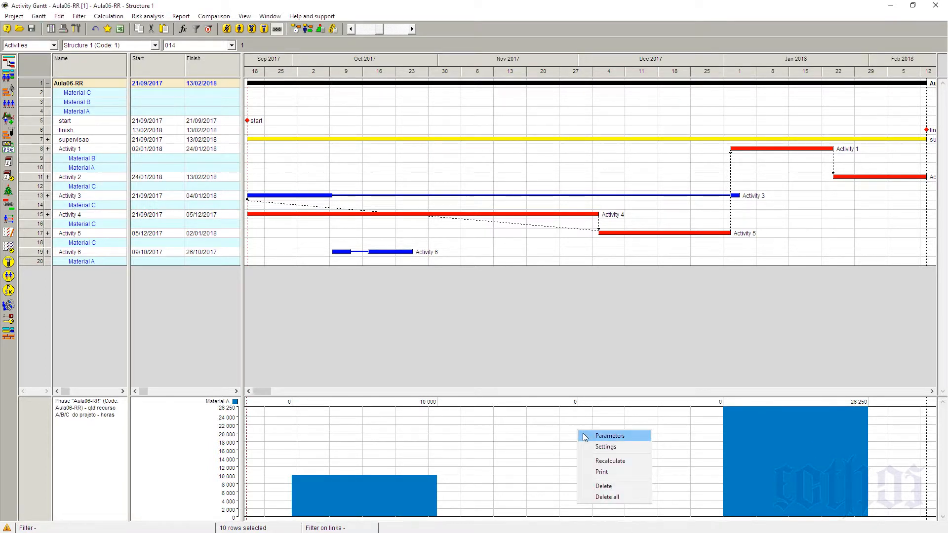
left_click(489, 285)
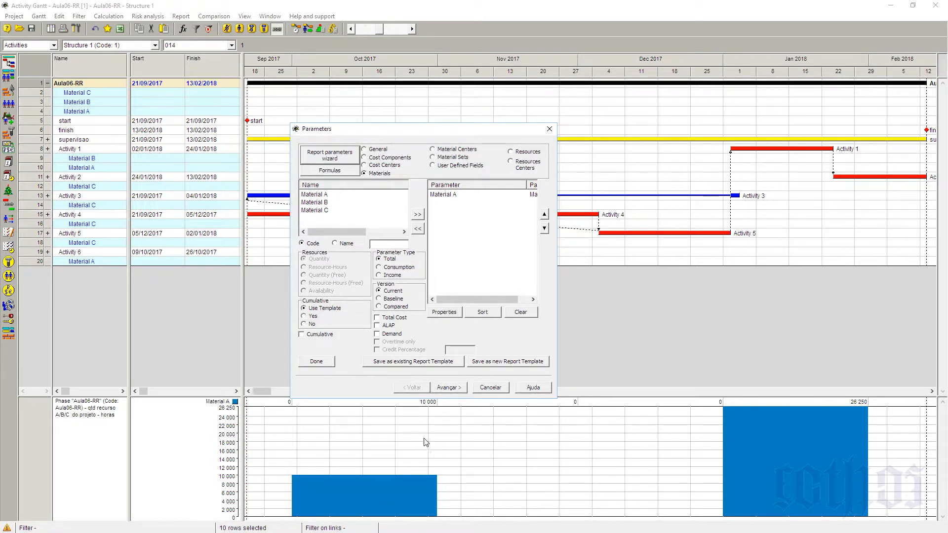
left_click(315, 362)
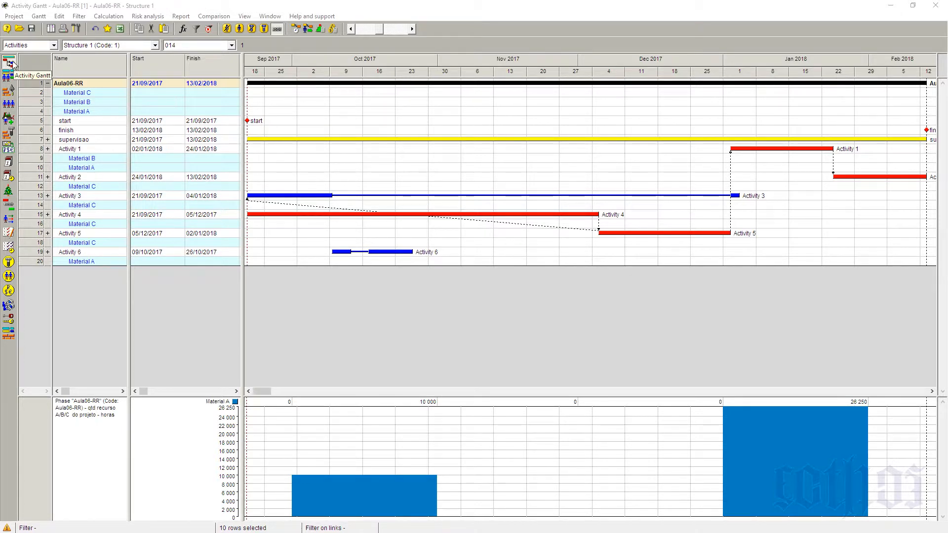
- Open the Material Gantt and widen its table panes to show the material names and the consumption and supply columns
left_click(244, 16)
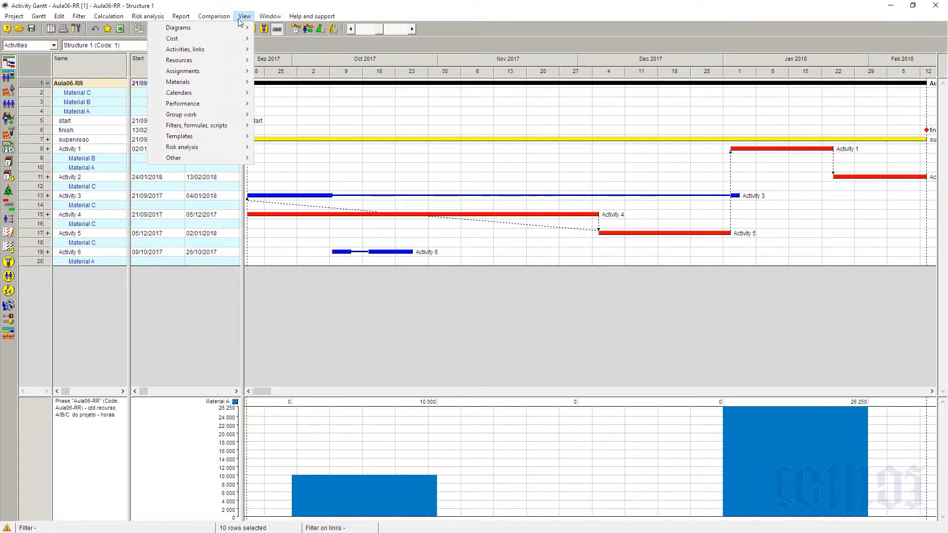
mouse_move(225, 16)
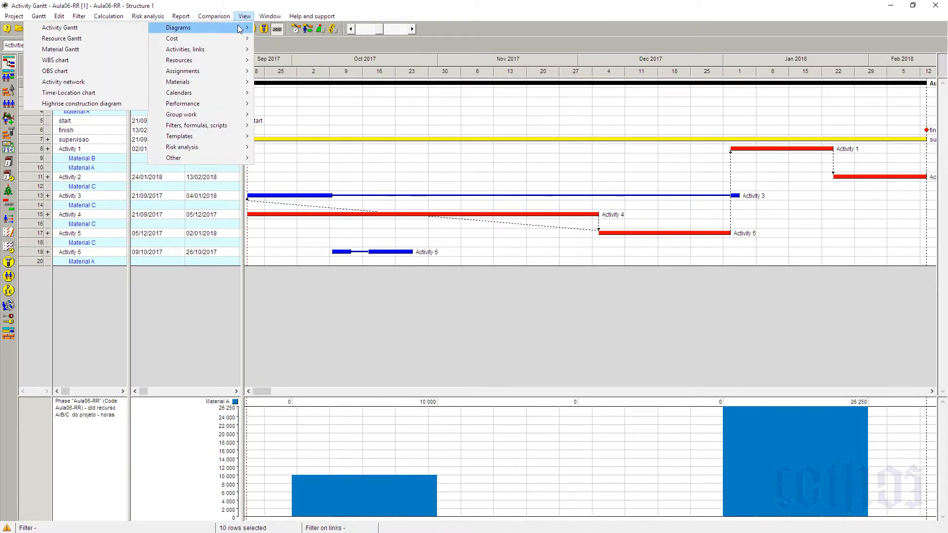
left_click(101, 49)
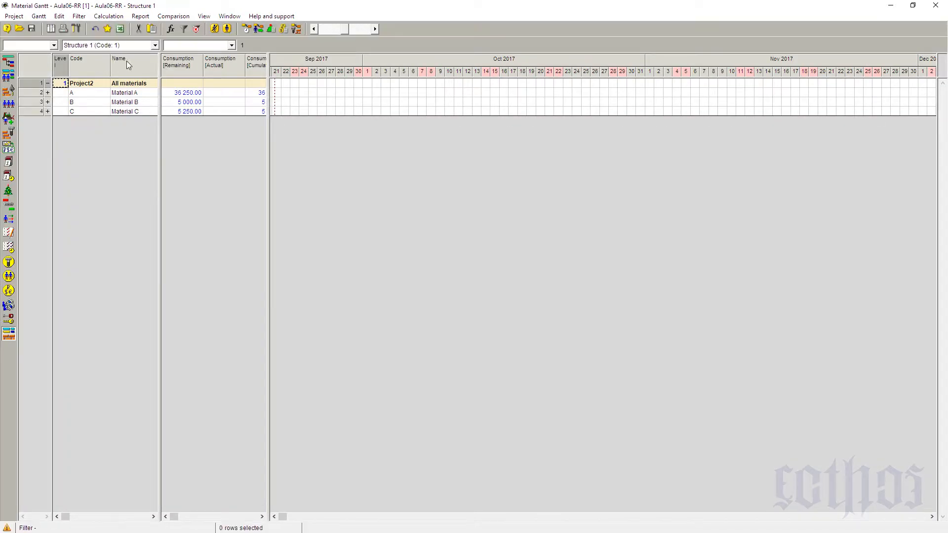
left_click_drag(269, 72, 451, 69)
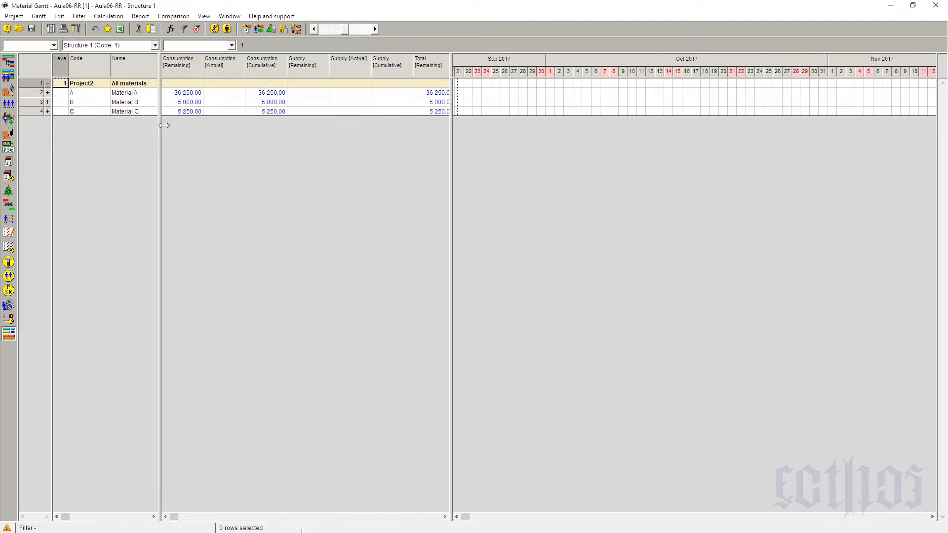
left_click_drag(164, 126, 192, 138)
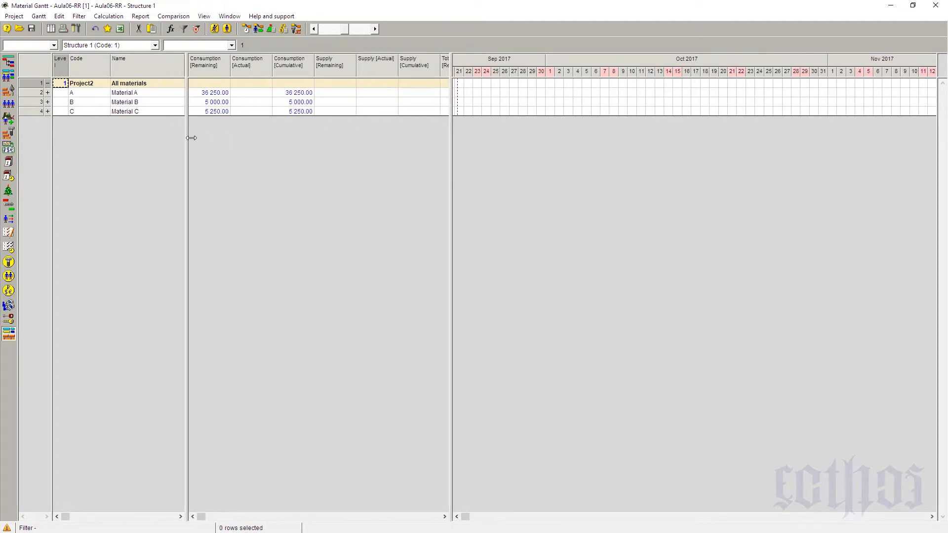
- Expand Materials A, B and C to list their consuming activities, and fit the timescale to the whole project
left_click(48, 93)
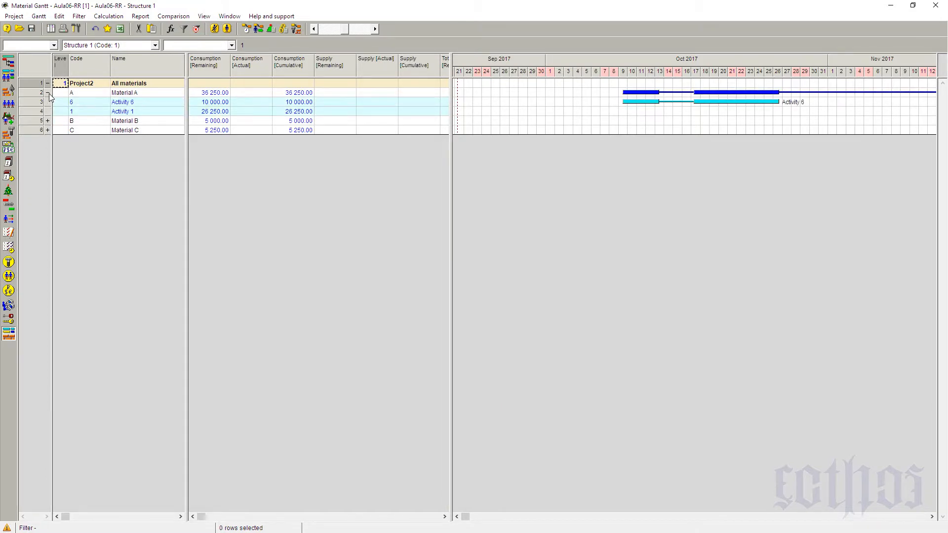
right_click(655, 63)
left_click(664, 80)
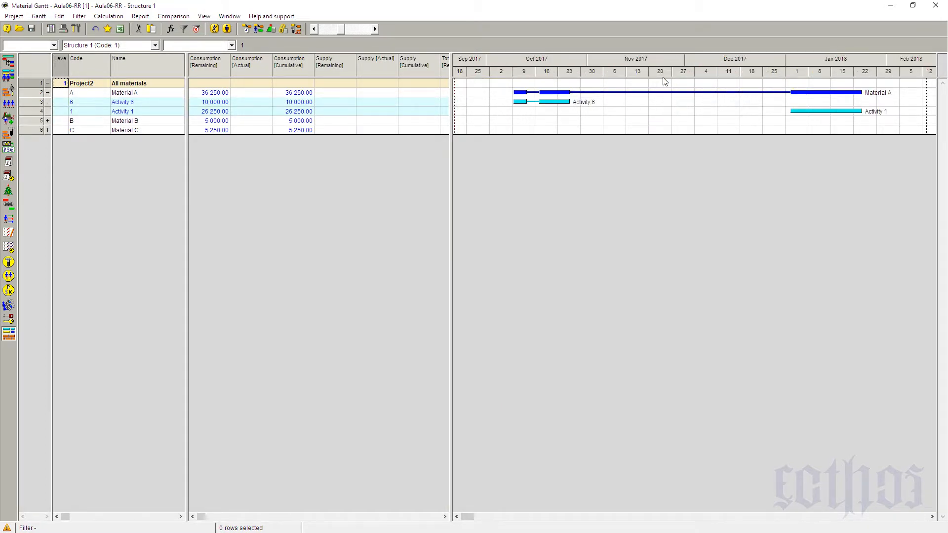
left_click(48, 122)
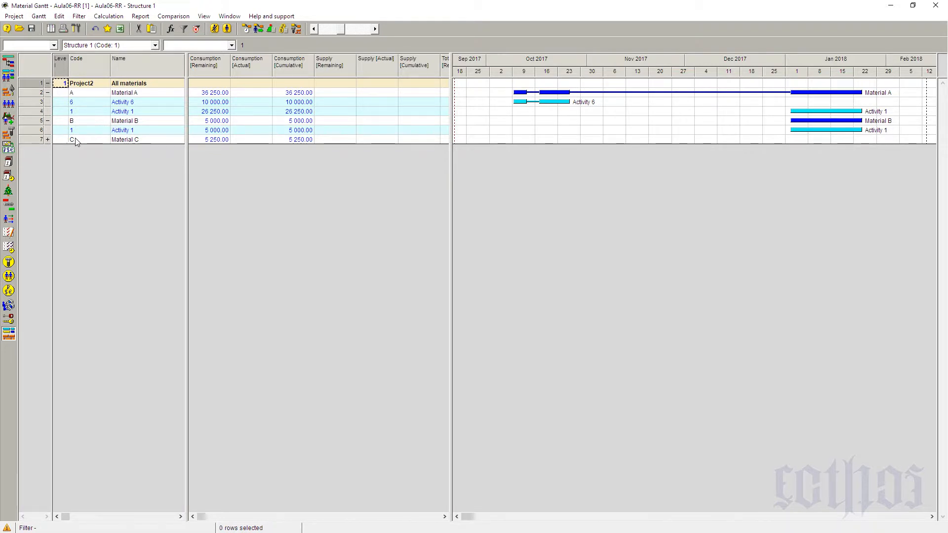
left_click(48, 140)
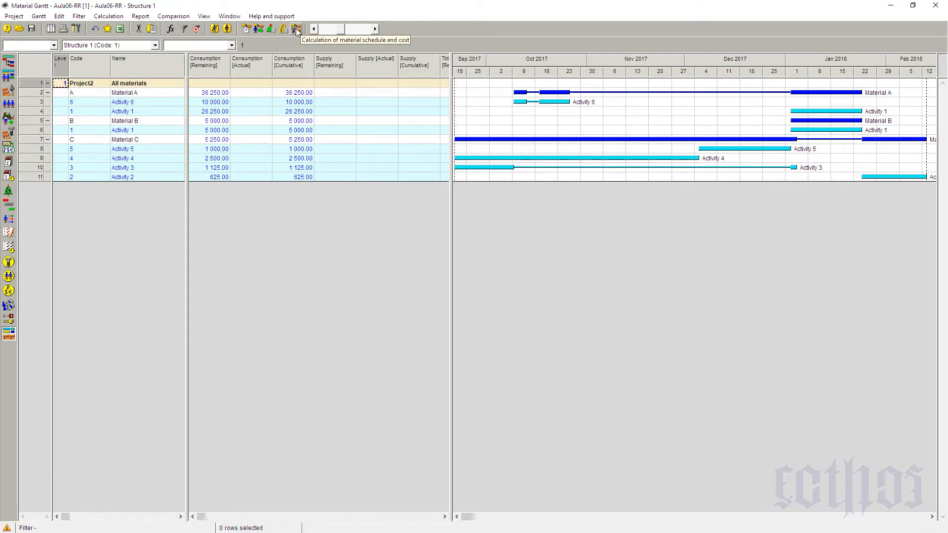
- Run Standard forward resource-constrained scheduling for all activities from the Material Gantt, keeping the existing options
left_click(259, 29)
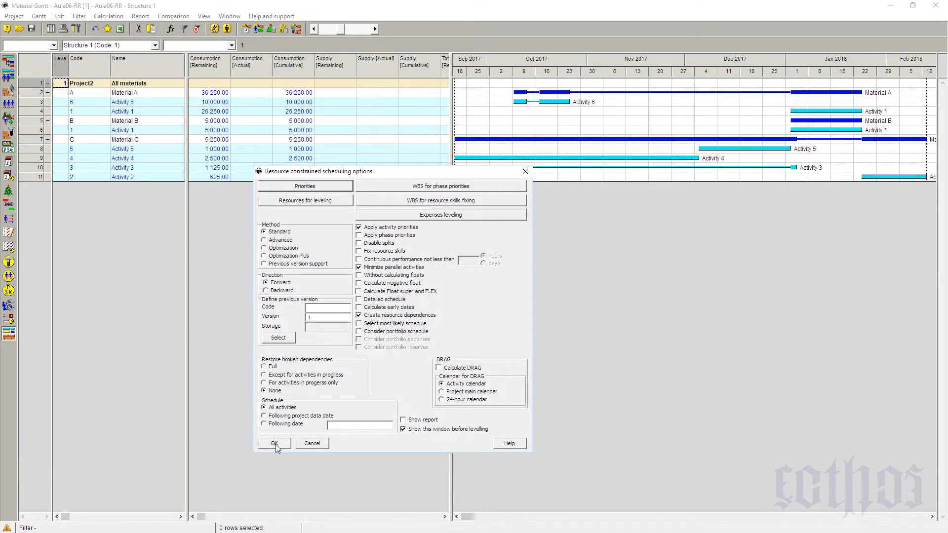
left_click(277, 443)
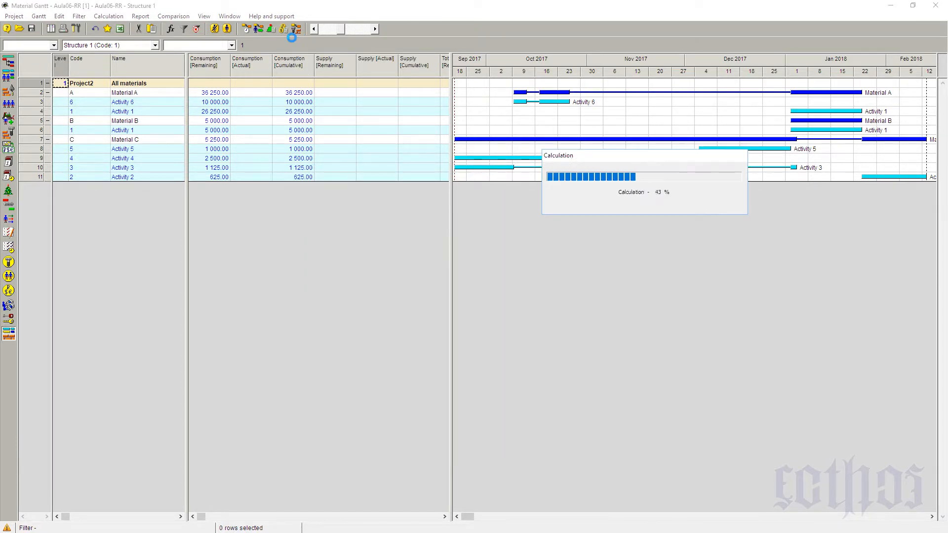
- Run the cost and materials calculation for the project, keeping the existing options
left_click(284, 29)
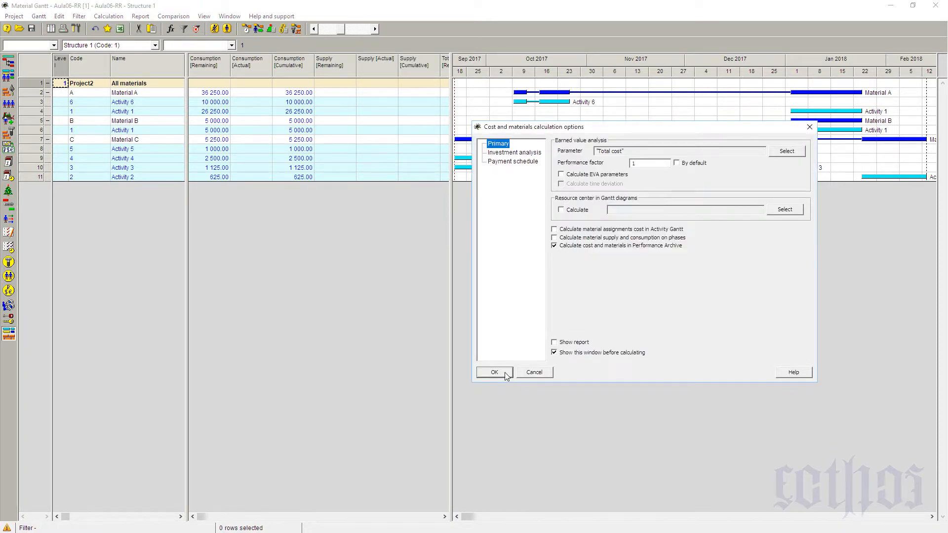
left_click(505, 373)
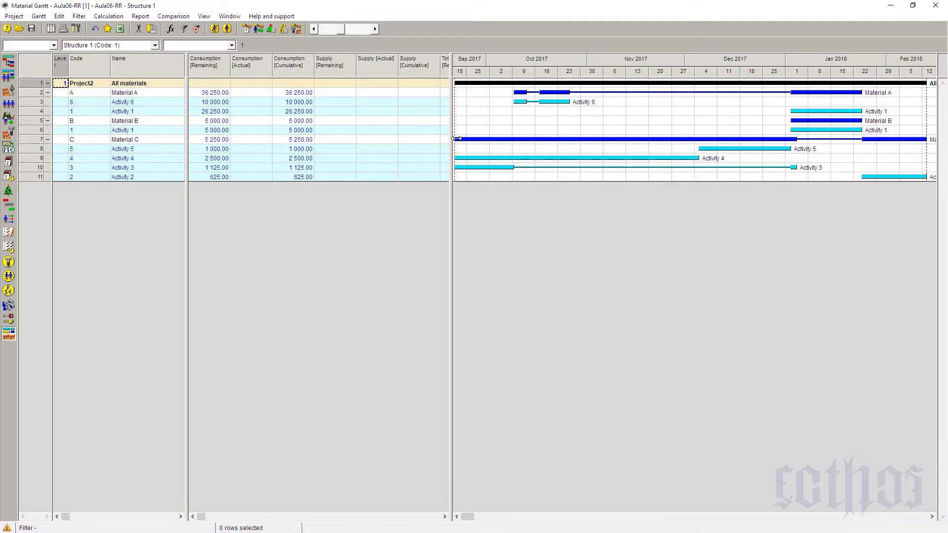
- Widen the material name table and remove its Unit, Type, Name for columns, Notes and References columns
left_click_drag(457, 139, 724, 139)
left_click_drag(188, 140, 518, 158)
left_click(201, 64)
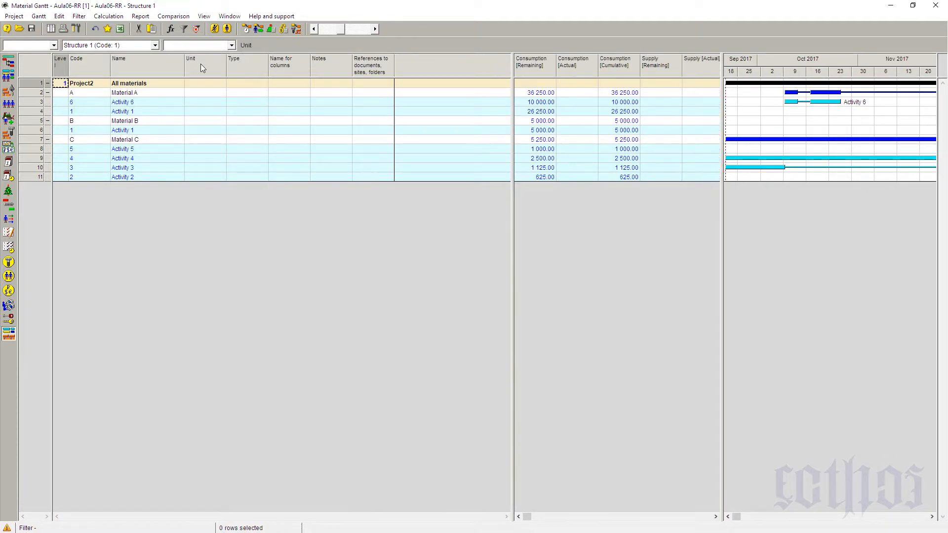
key("Delete")
key("Delete")
key("Delete")
key("Delete")
key("Delete")
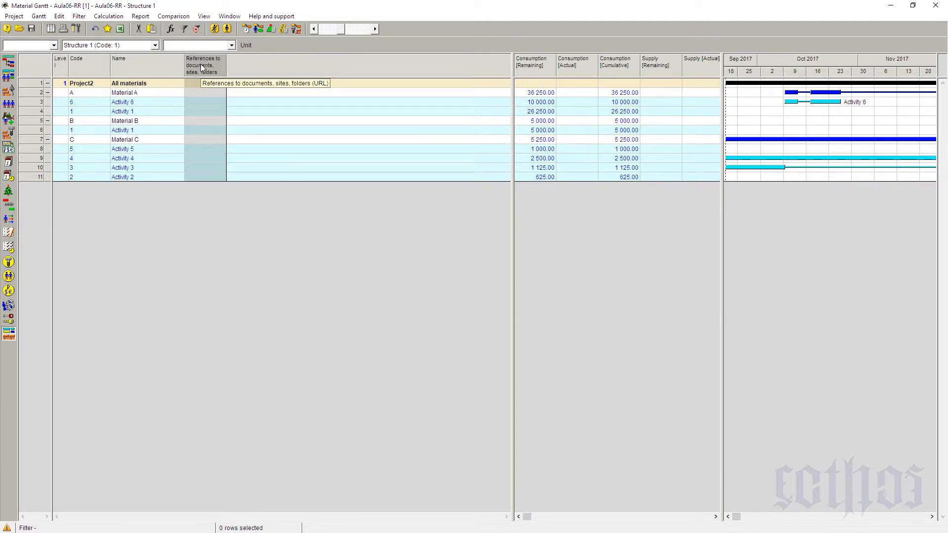
- Add the Consumption [Fixed], [Per hour], [Per volume unit] and [Profile] columns after Name, and widen the Profile column to show its full values
right_click(200, 64)
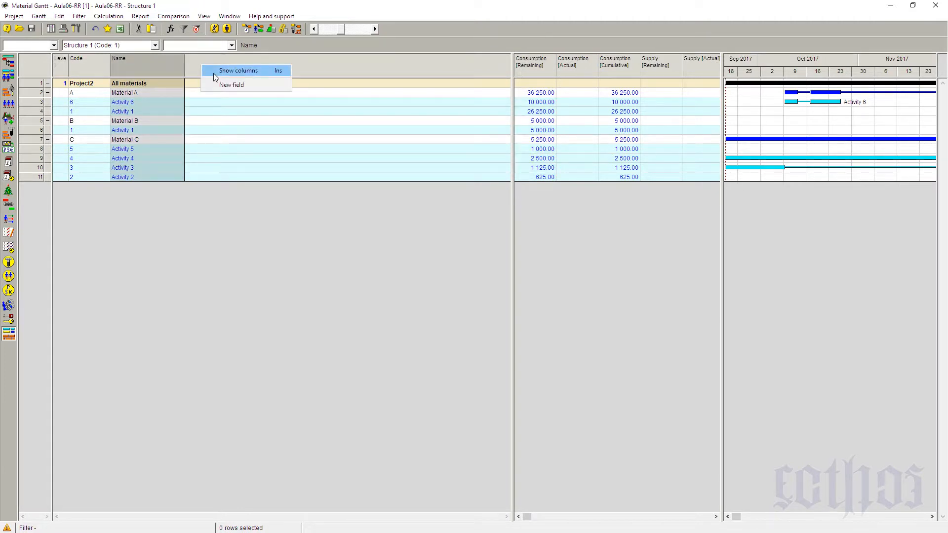
left_click(214, 71)
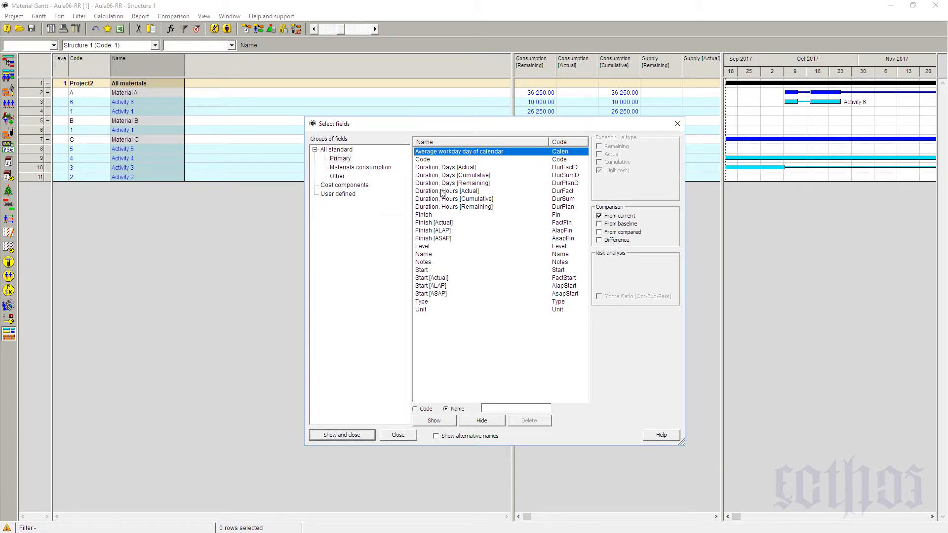
left_click(337, 149)
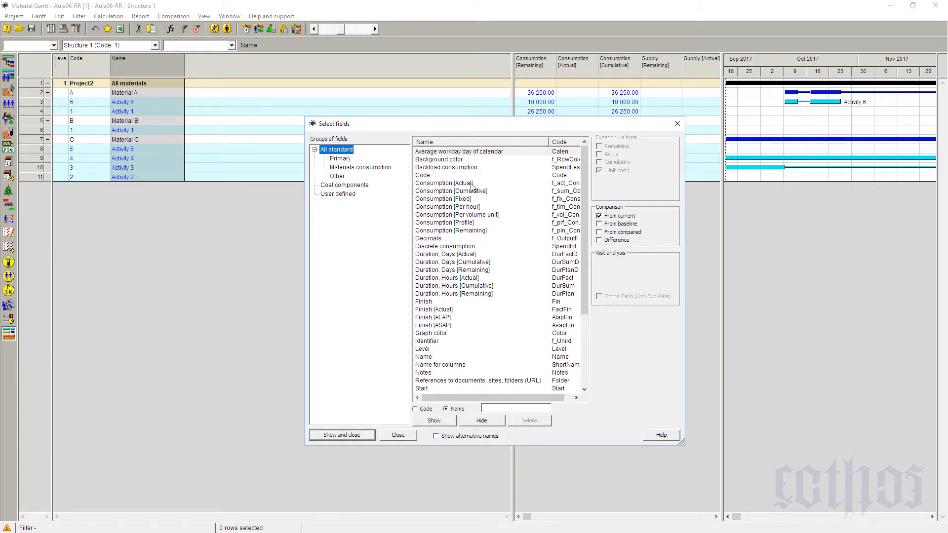
scroll(471, 183, "down", 4)
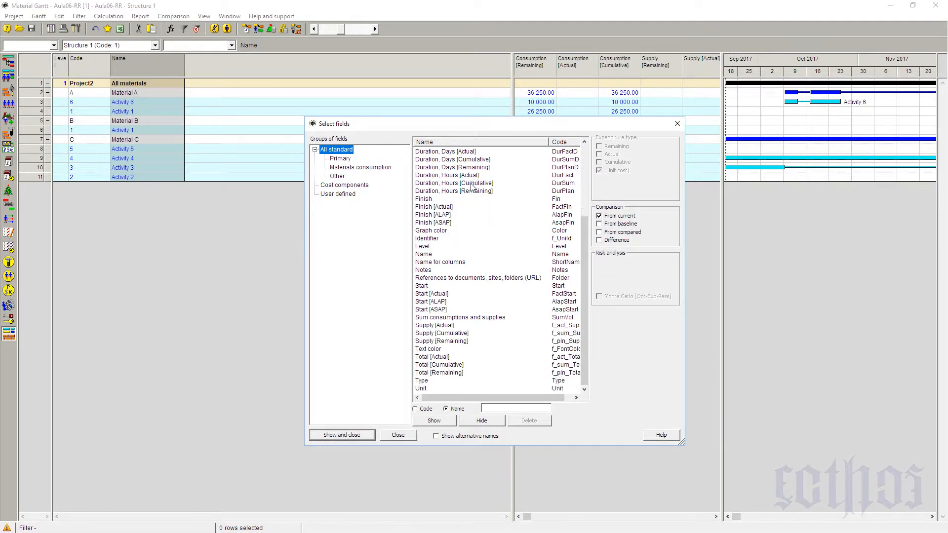
scroll(472, 186, "up", 4)
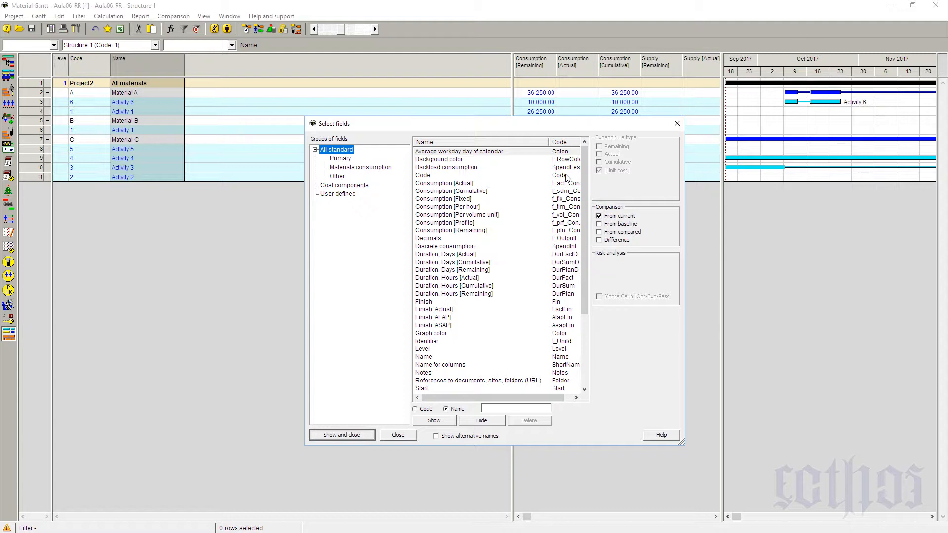
left_click(466, 207)
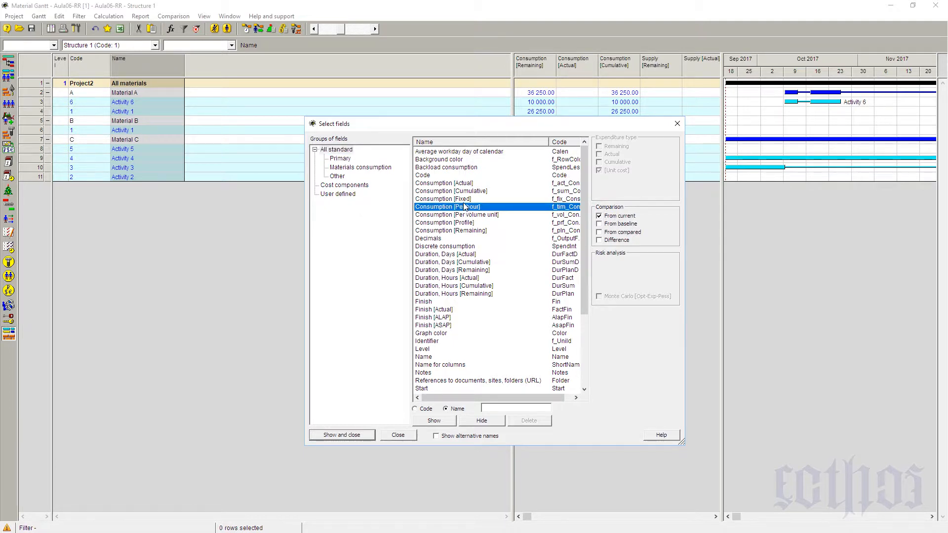
left_click(464, 200, "ctrl")
left_click(466, 216, "ctrl")
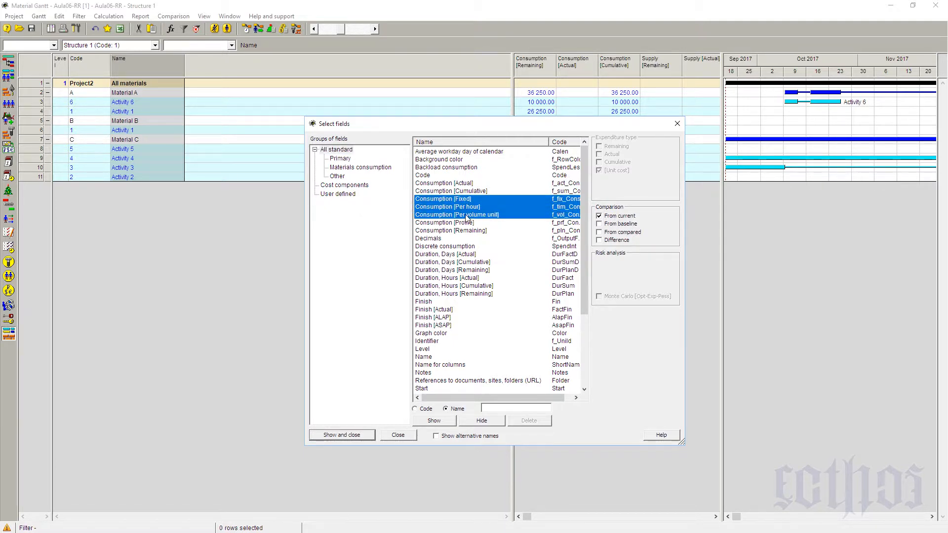
left_click(467, 226, "ctrl")
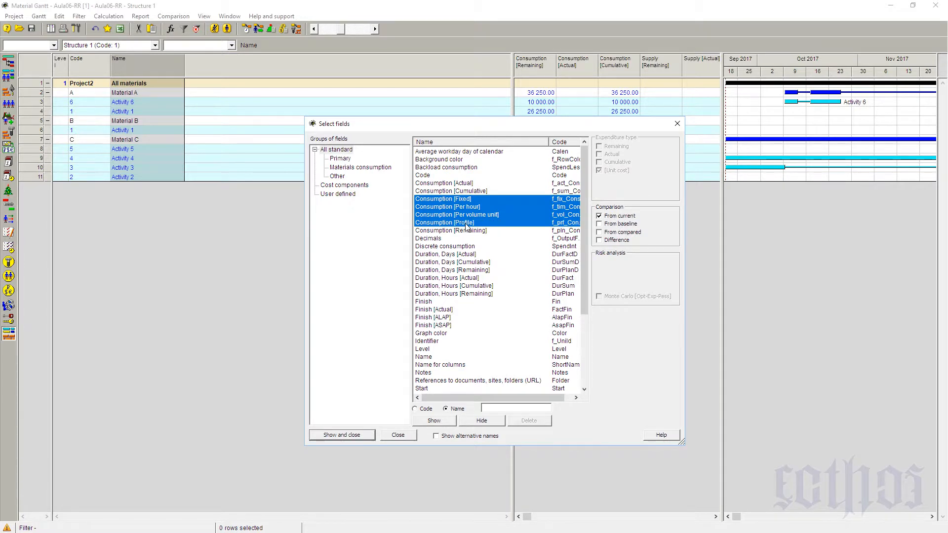
left_click(342, 435)
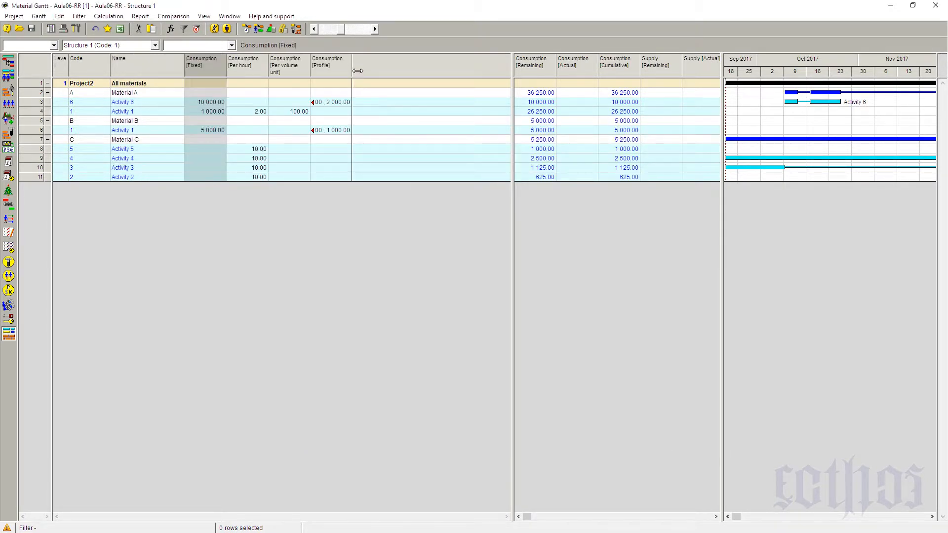
left_click_drag(353, 72, 387, 76)
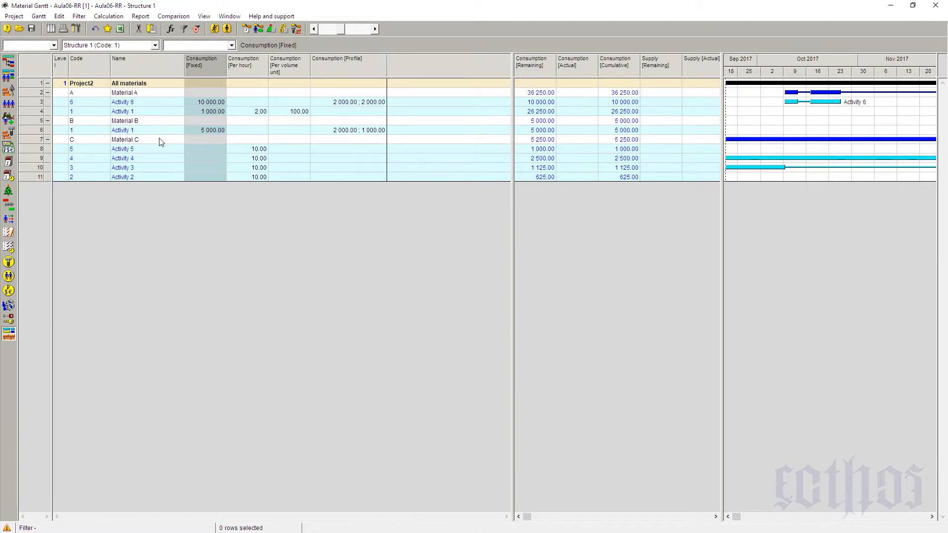
- Check the fixed and profile consumption of Material A's activities, and rerun Standard forward resource-constrained scheduling for all activities
left_click(123, 102)
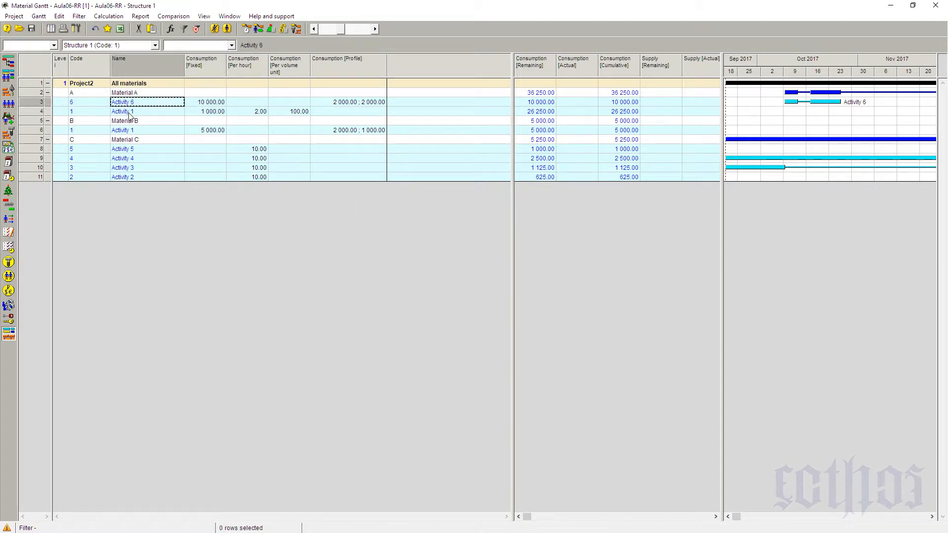
left_click(129, 112)
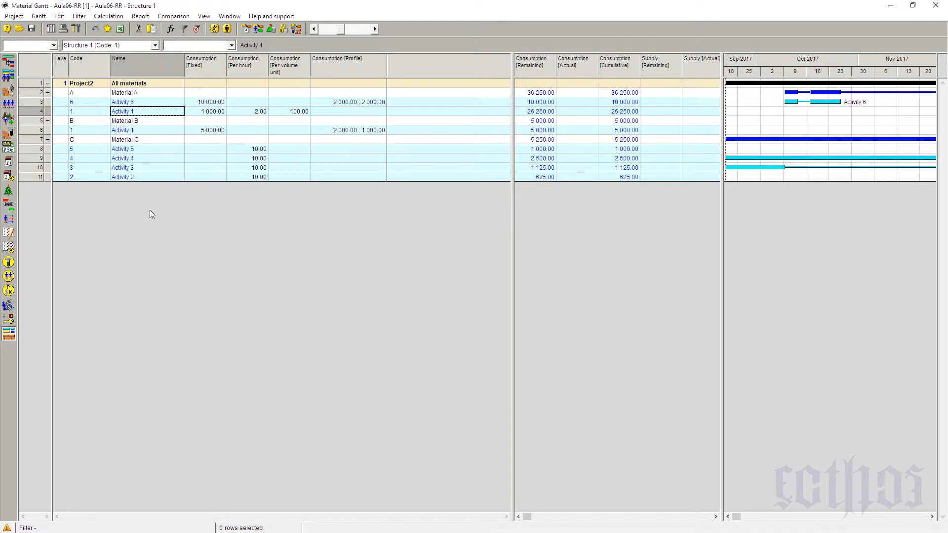
left_click(340, 105)
left_click(212, 101)
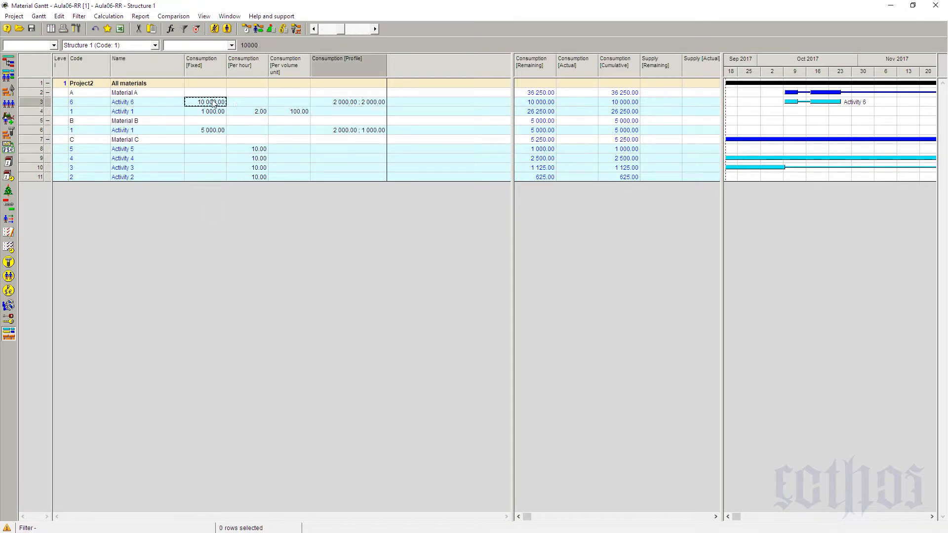
left_click(330, 103)
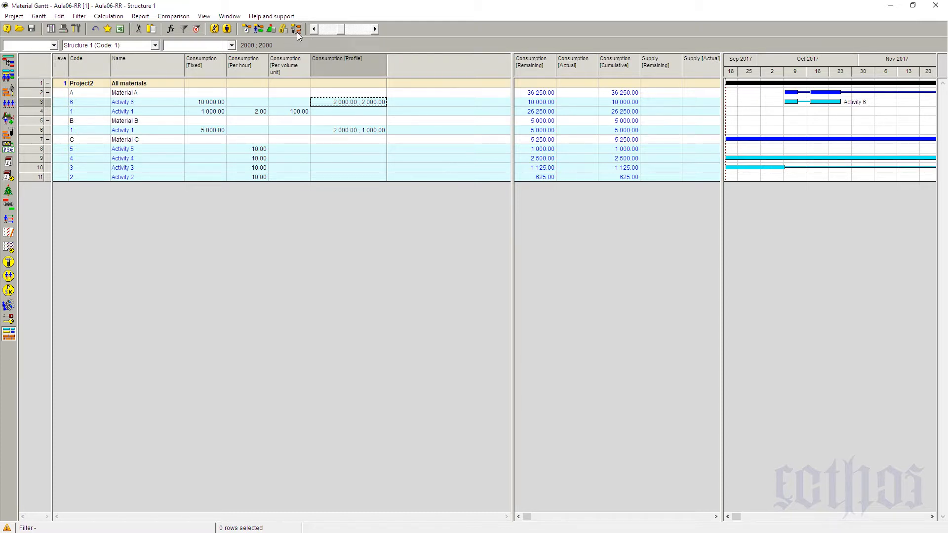
left_click(256, 32)
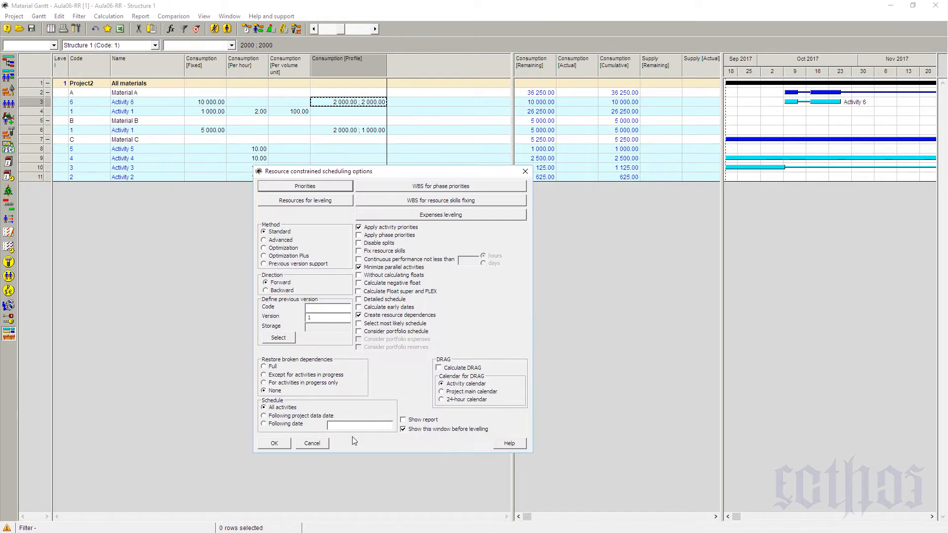
left_click(274, 443)
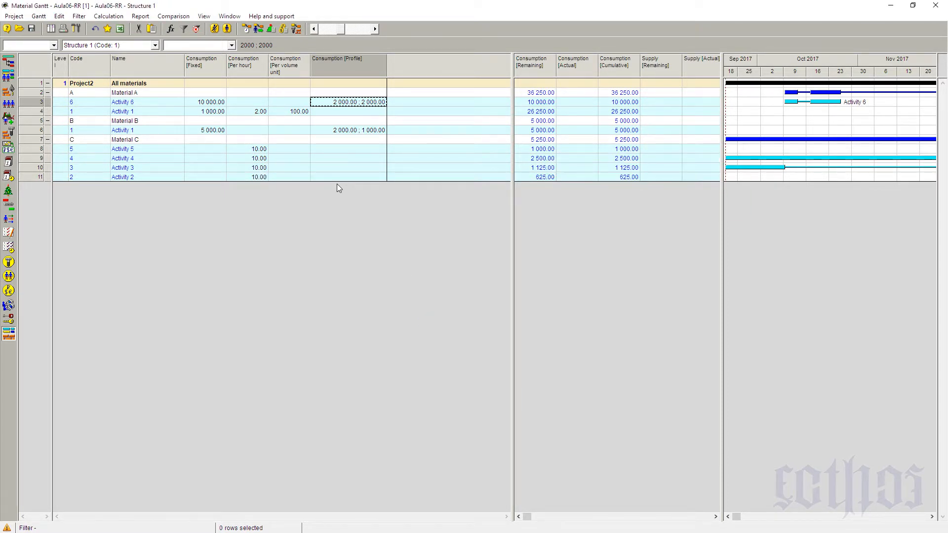
- Create a diagram for Material A below the Material Gantt, using the Total parameter type and the Current version
right_click(35, 94)
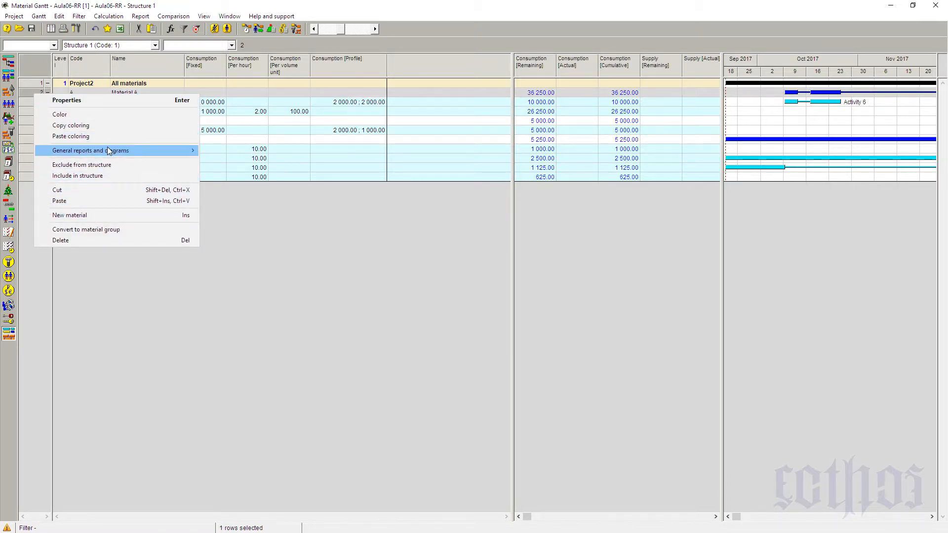
mouse_move(116, 150)
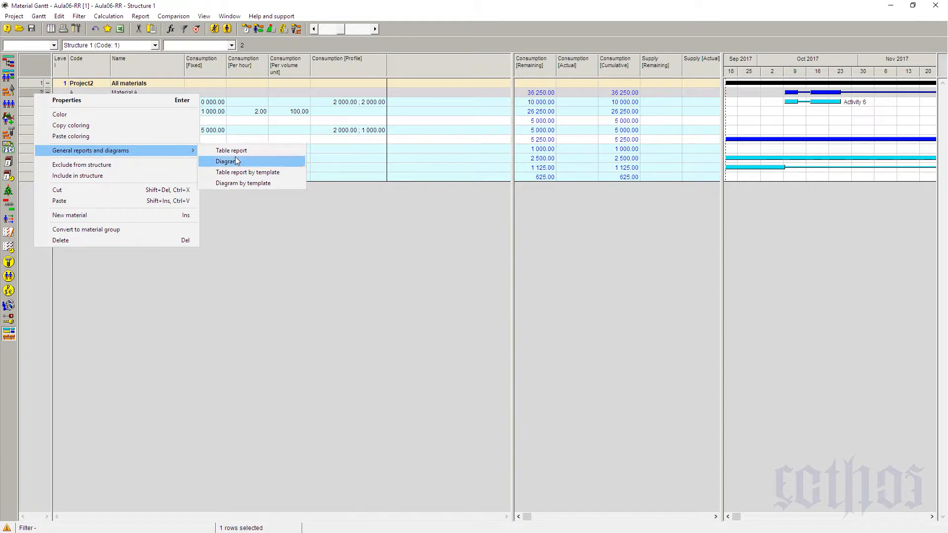
left_click(266, 160)
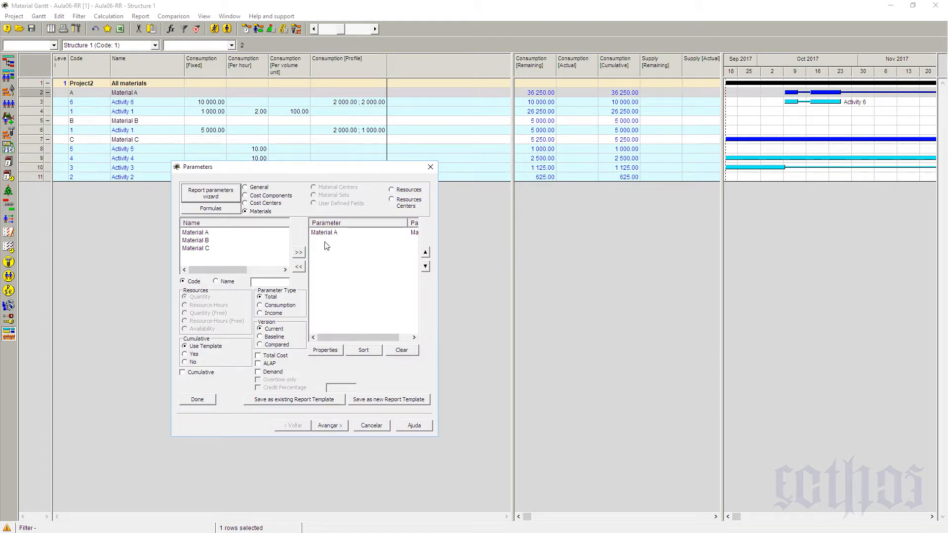
left_click(207, 401)
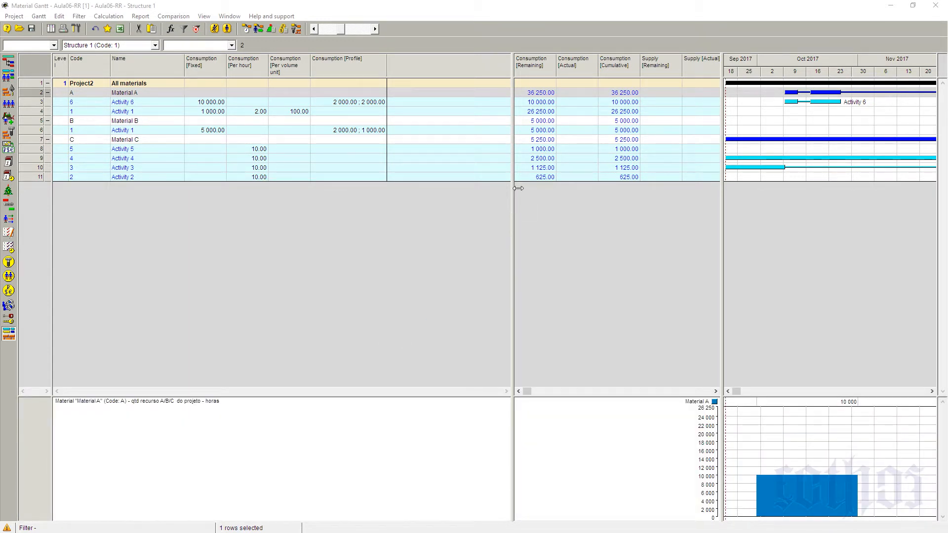
- Narrow the table panes to enlarge the Gantt and diagram area, and fit the timescale to the whole project
left_click_drag(512, 197, 389, 252)
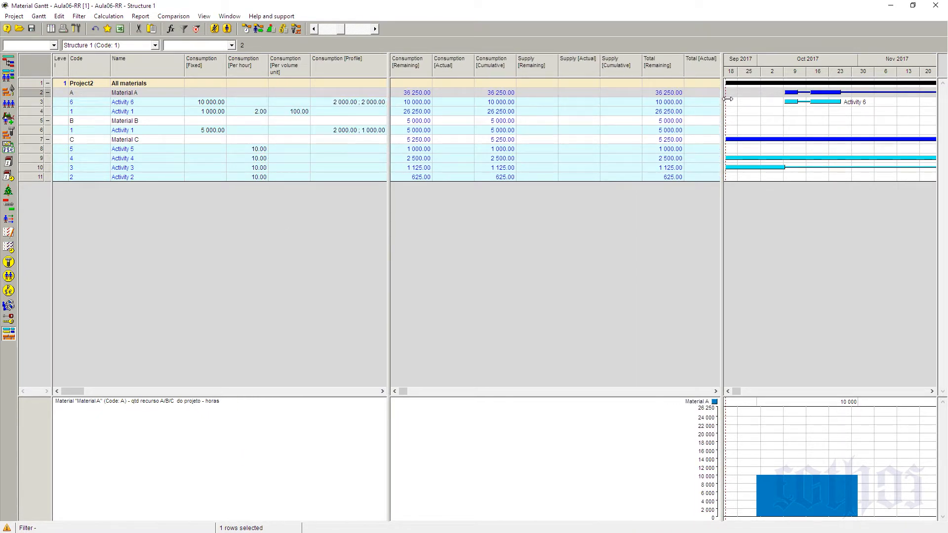
left_click_drag(729, 99, 394, 181)
right_click(558, 60)
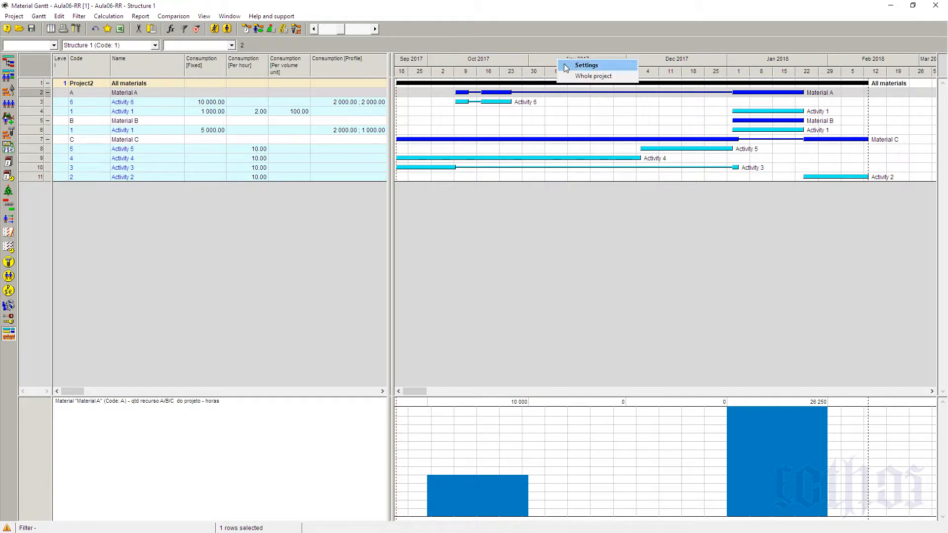
left_click(571, 76)
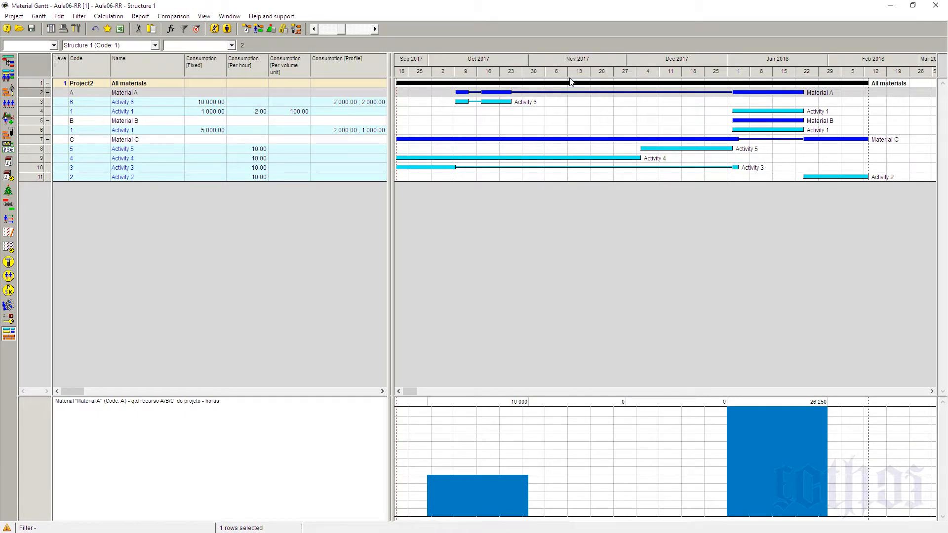
left_click(315, 28)
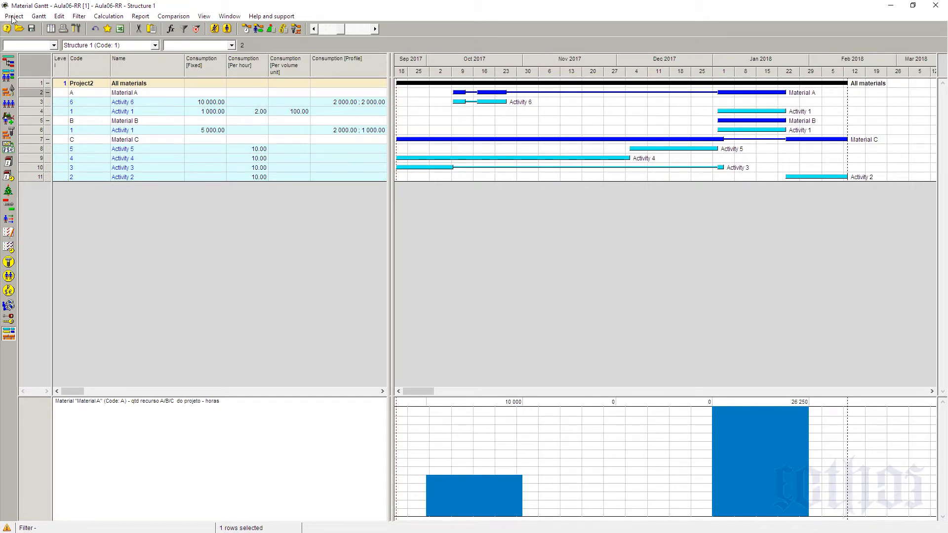
- Save the current Material Gantt layout in the project as a new layout named 016
left_click(38, 17)
mouse_move(55, 52)
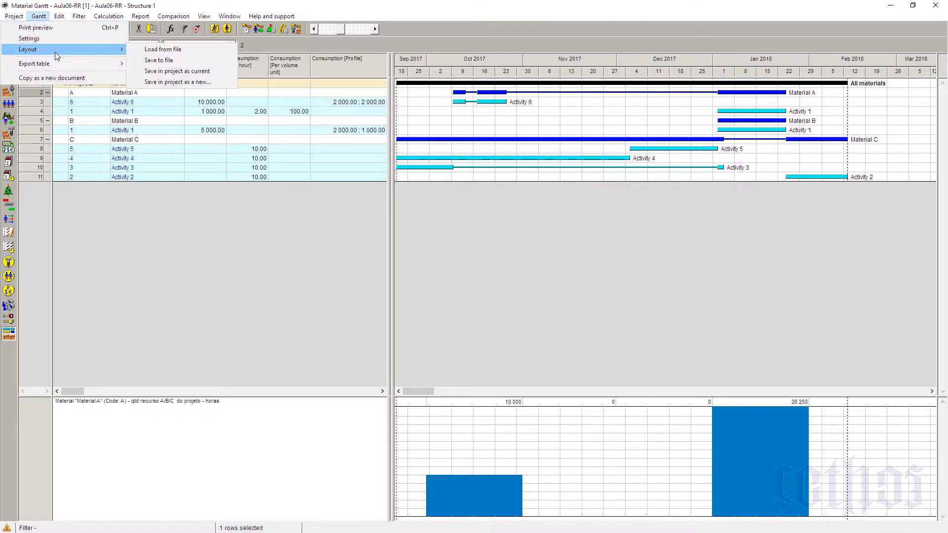
left_click(189, 81)
type("016")
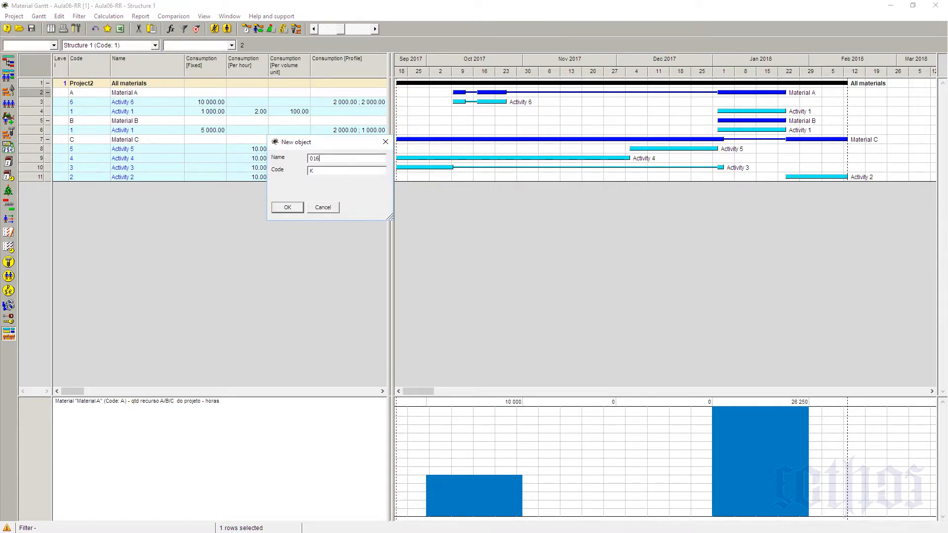
key("Return")
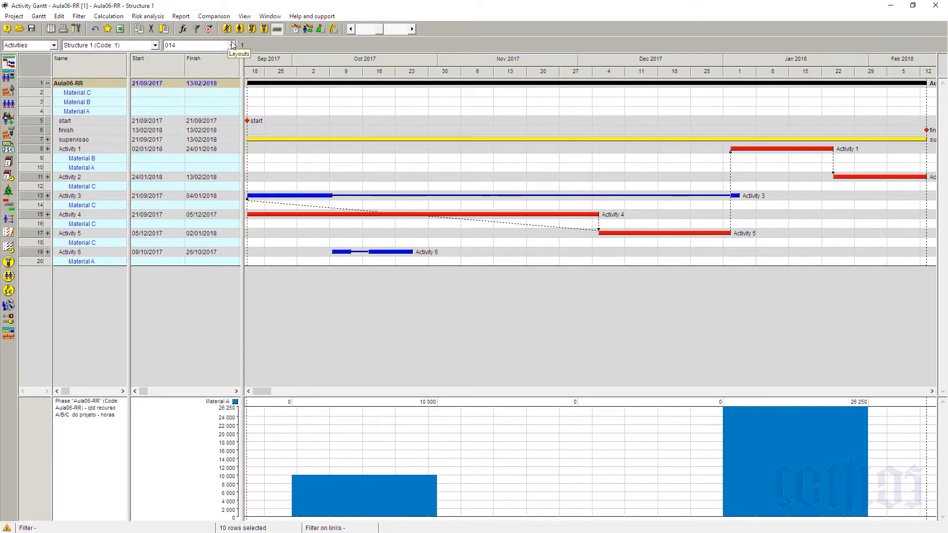
- Load layout 014 in the Activity Gantt and narrow its table panes to the Name, Start and Finish columns
left_click(232, 46)
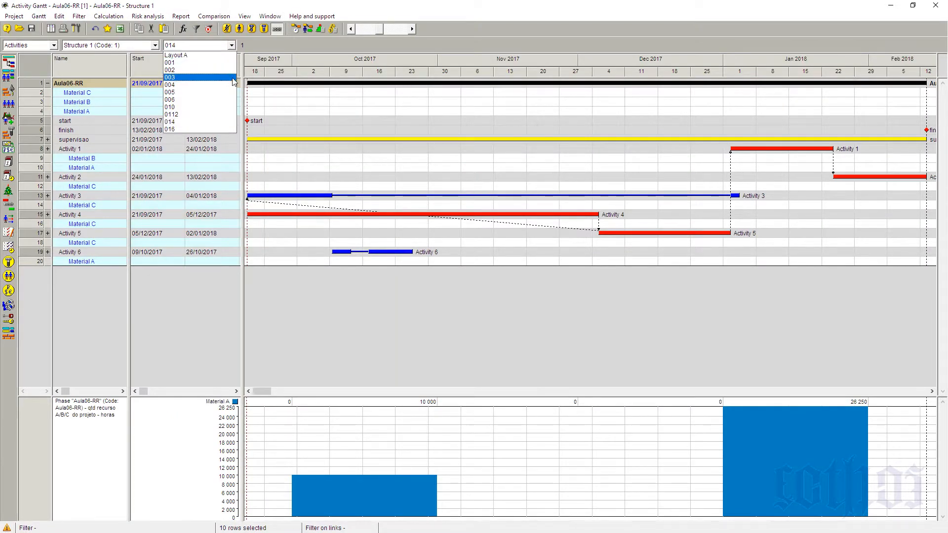
left_click(234, 122)
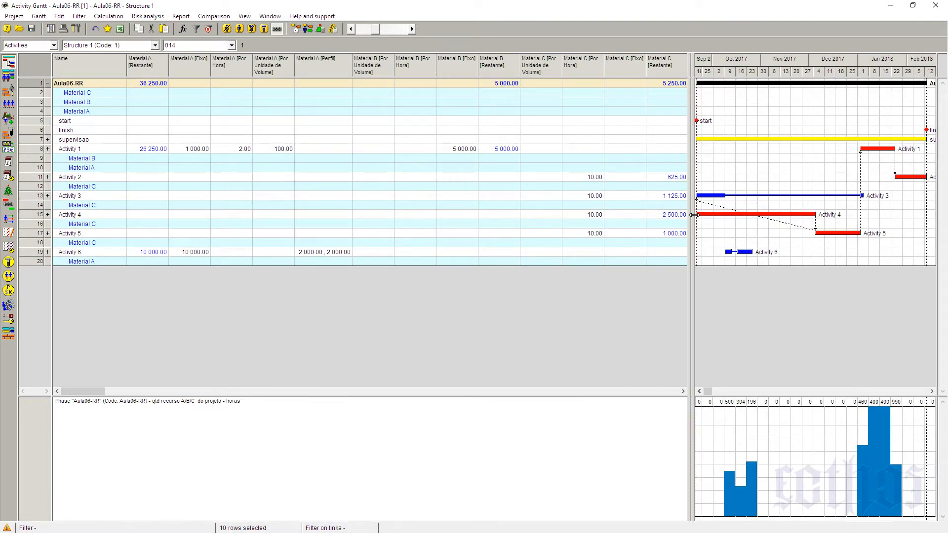
left_click_drag(692, 215, 134, 302)
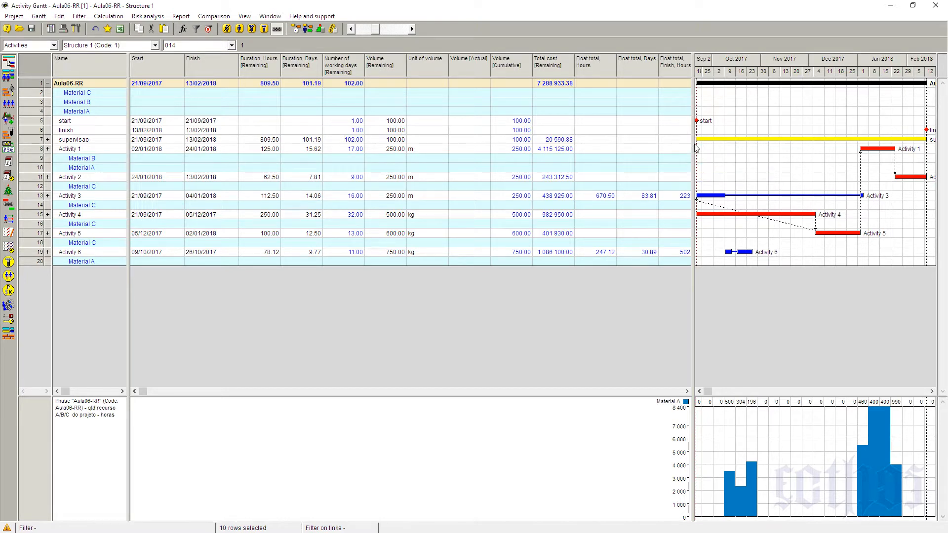
left_click_drag(699, 147, 240, 76)
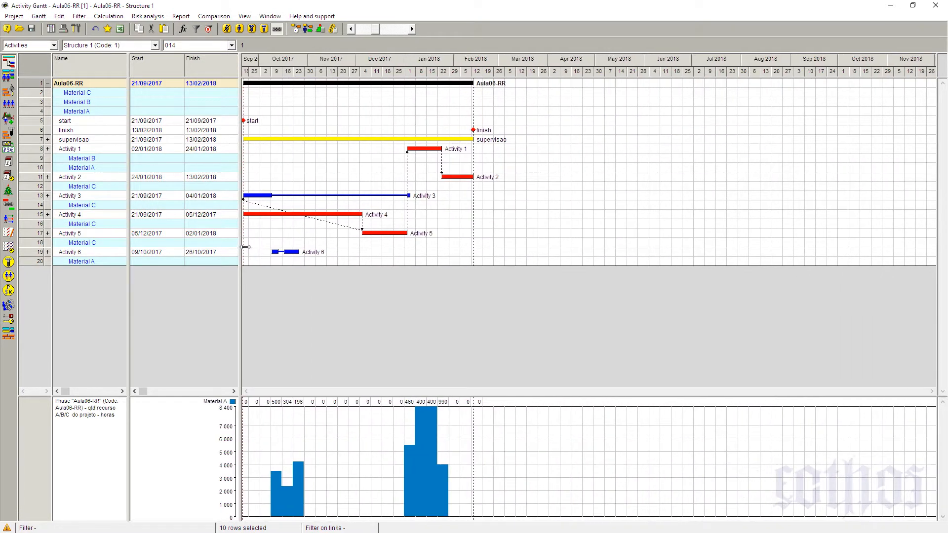
- Fit the Activity Gantt timescale to the whole project and set the Material A diagram to be reported by months
right_click(322, 56)
left_click(339, 70)
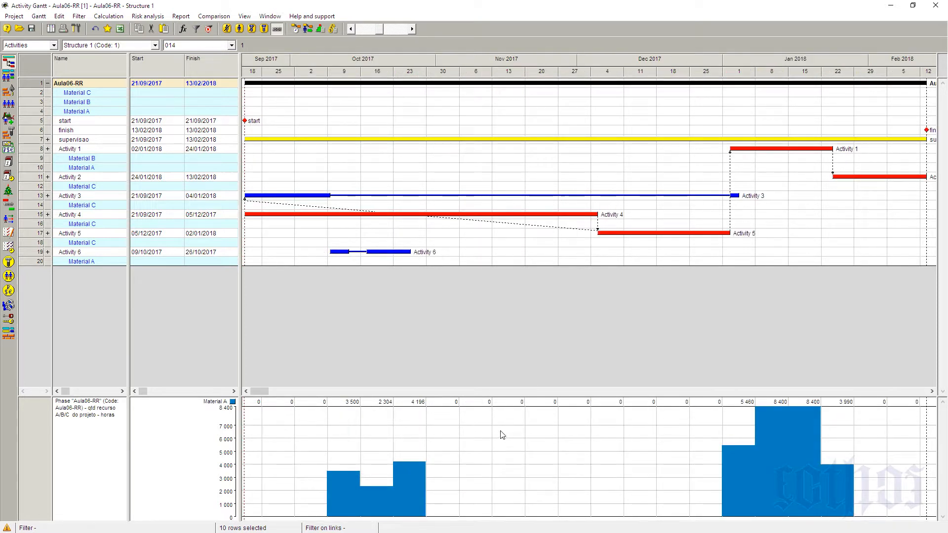
right_click(502, 429)
left_click(510, 435)
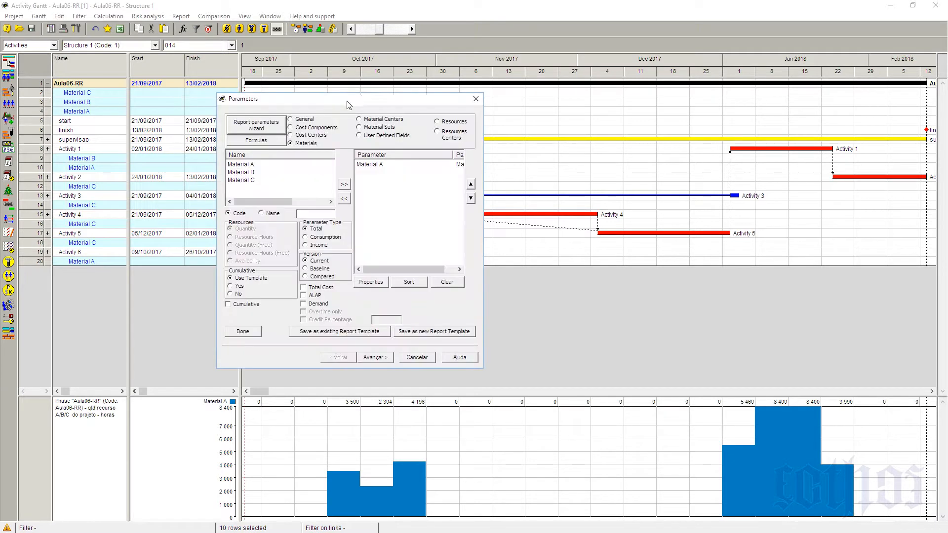
left_click(376, 357)
left_click(398, 223)
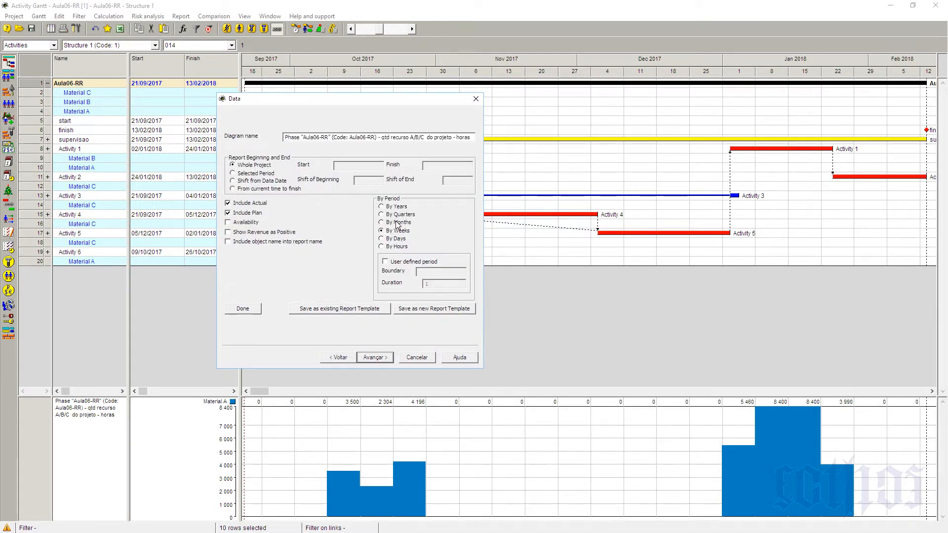
left_click(243, 310)
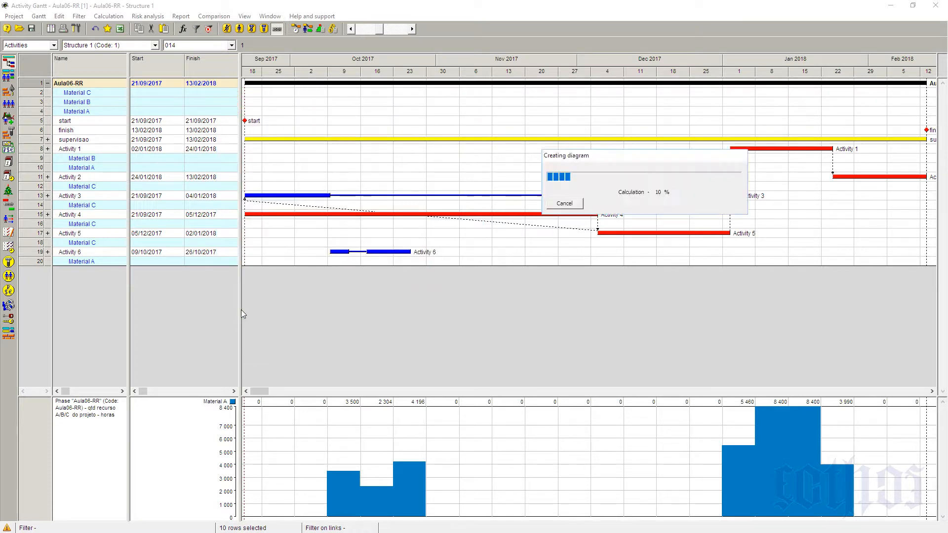
- Save the current Activity Gantt layout in the project as the current layout 014
left_click(39, 17)
mouse_move(46, 52)
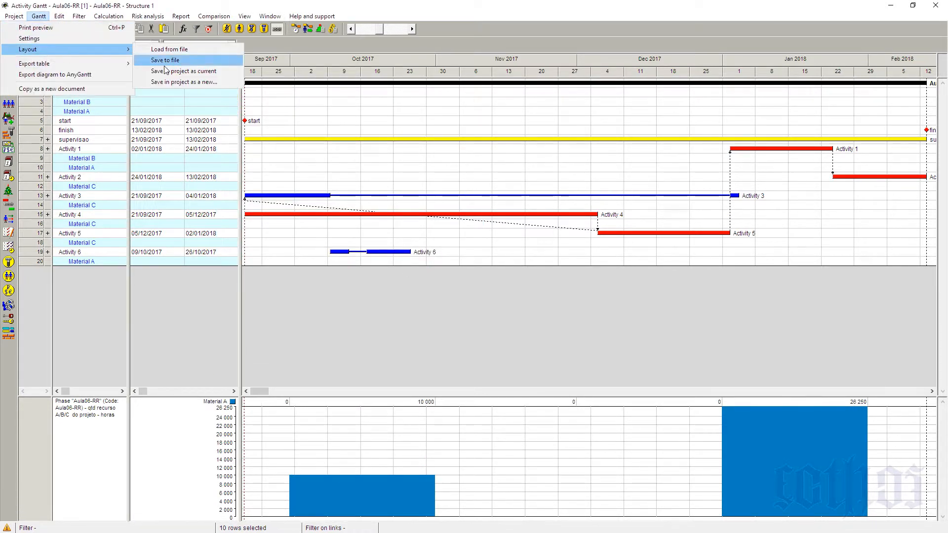
left_click(194, 70)
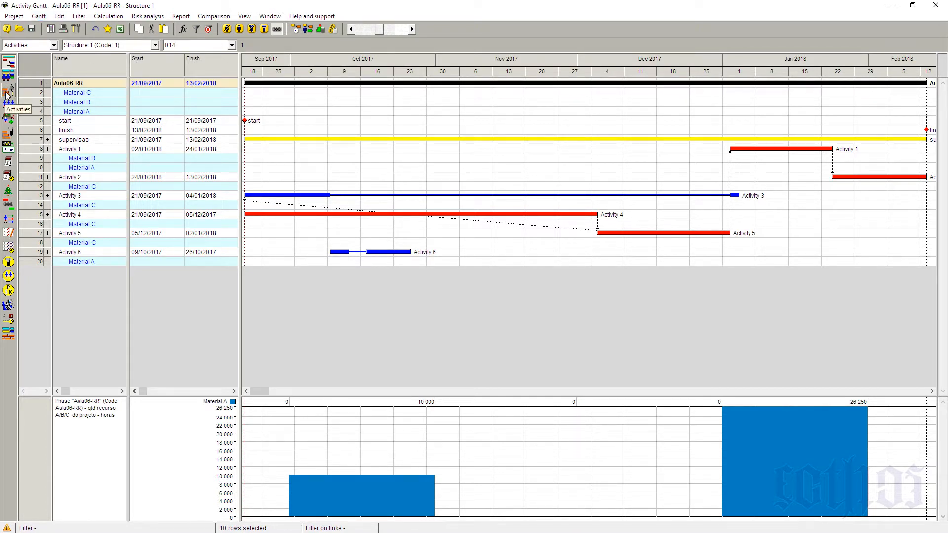
- Open the Material Gantt with layout 016 and review the materials' activities and consumption
left_click(244, 17)
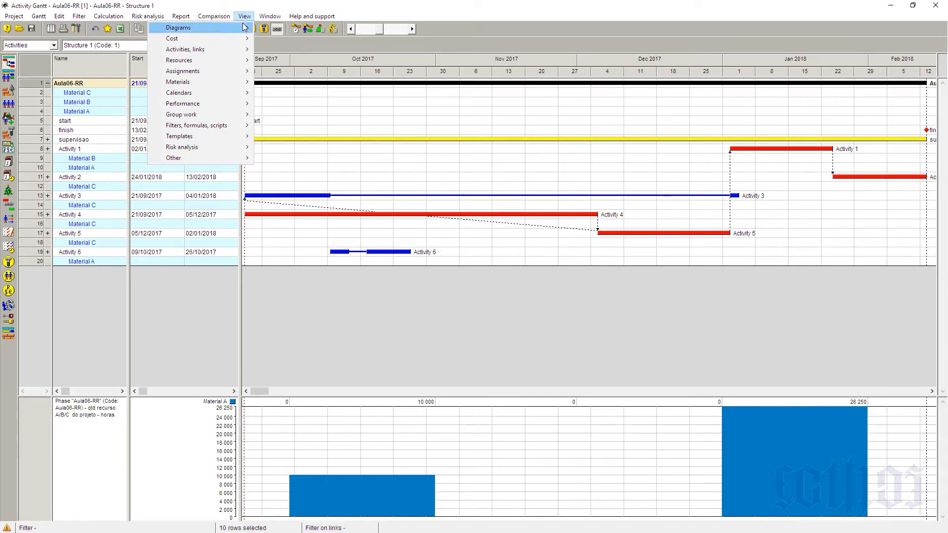
mouse_move(244, 28)
left_click(124, 49)
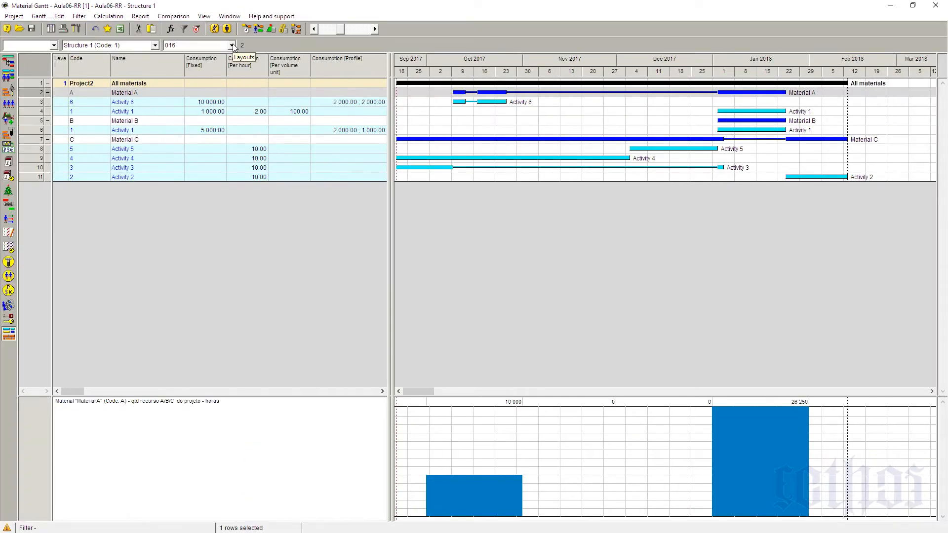
left_click(231, 45)
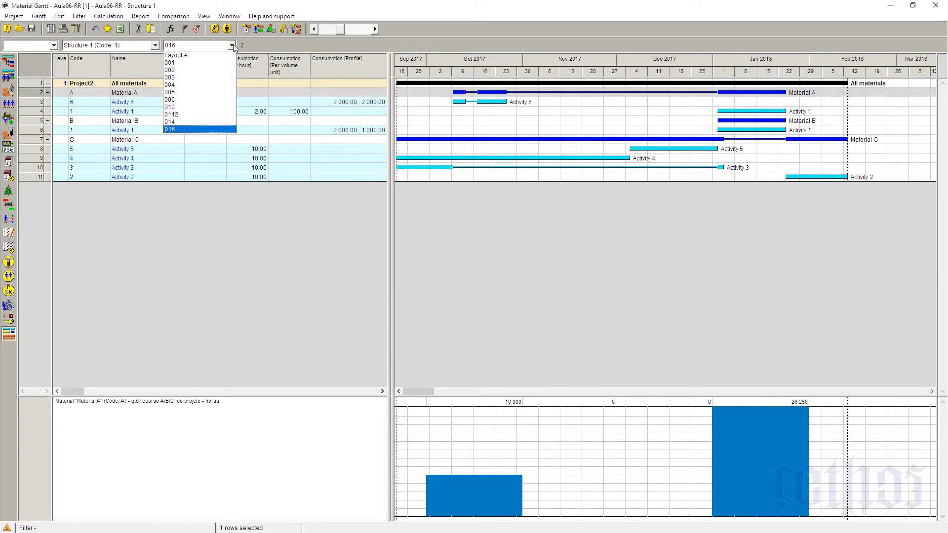
left_click(209, 129)
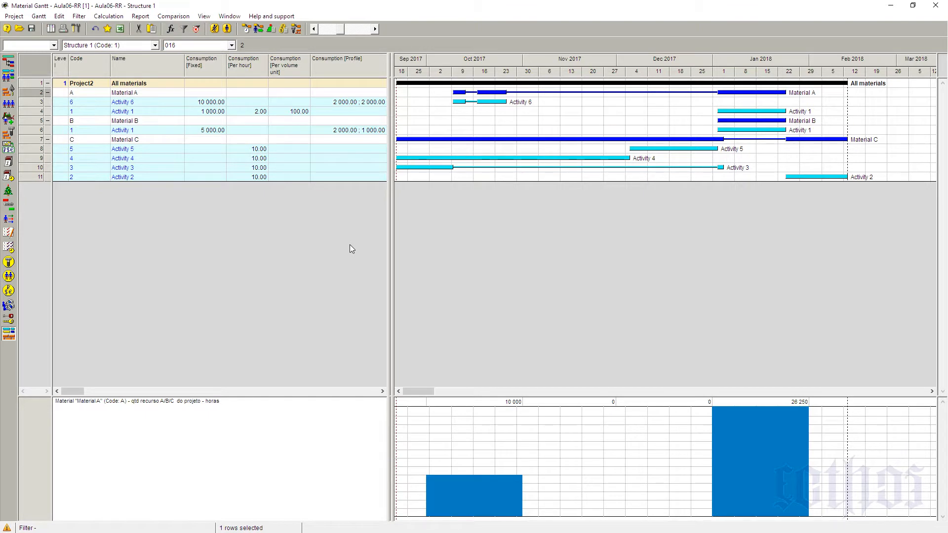
left_click(167, 101)
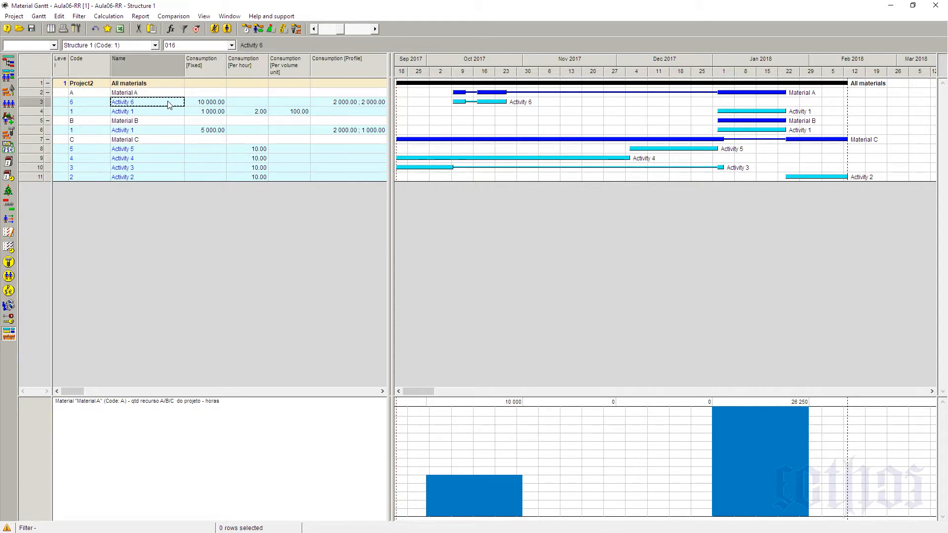
left_click(180, 45)
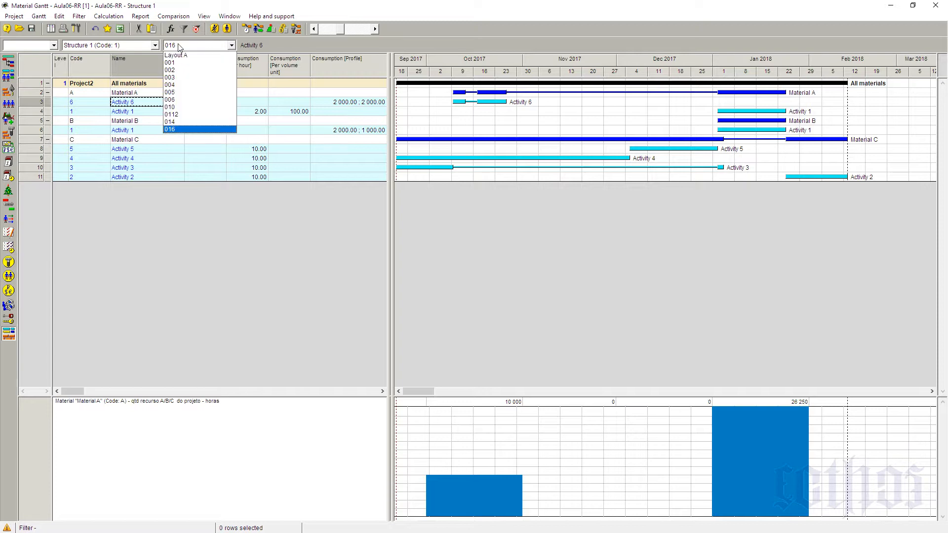
- Return to the Activity Gantt, hide the material rows under the activities and load layout 001
left_click(10, 63)
left_click(9, 64)
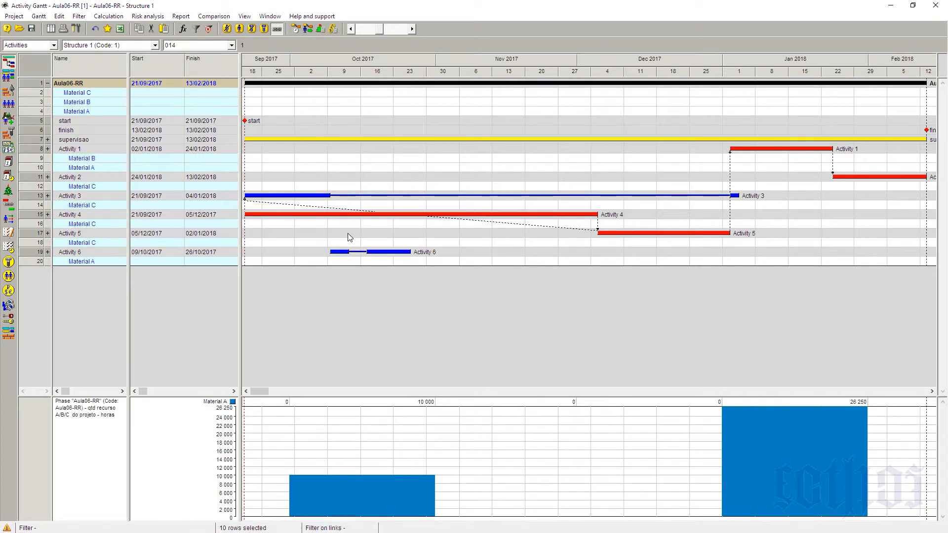
left_click(72, 150)
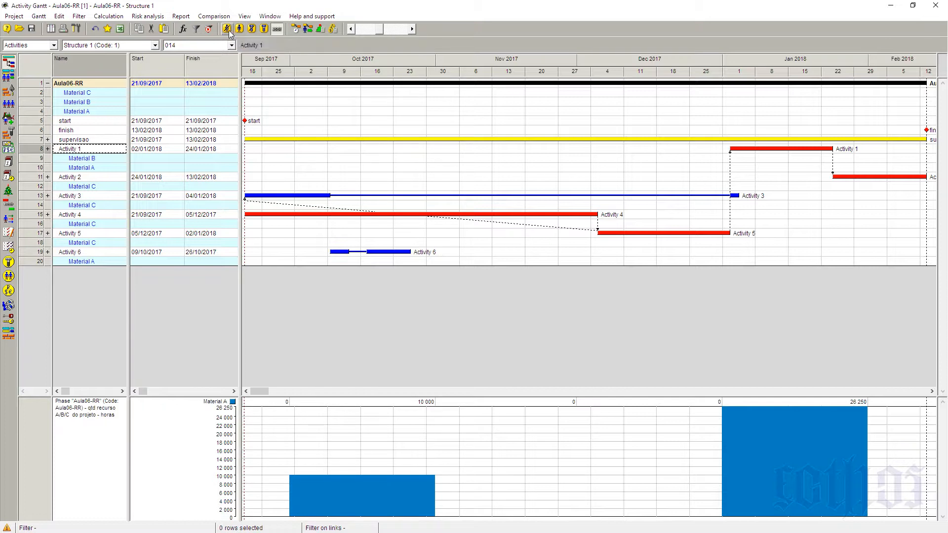
left_click(255, 27)
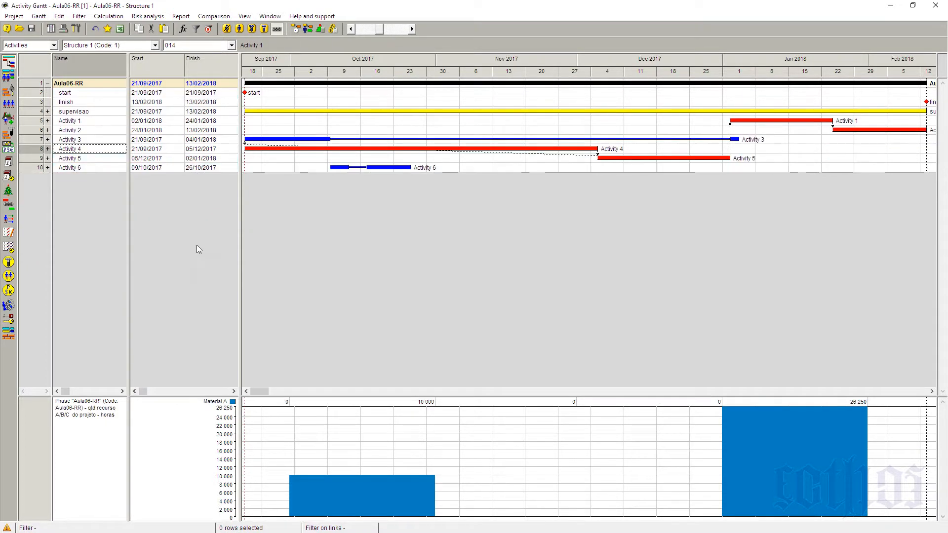
left_click(207, 45)
left_click(205, 63)
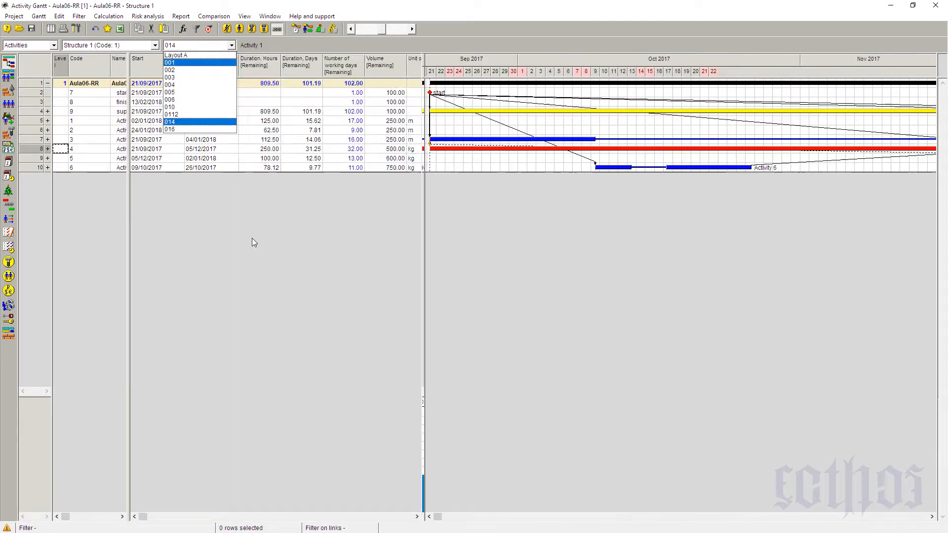
- Insert a new activity directly above Activity 1 and name it aporte de materiais
left_click(41, 121)
key("Insert")
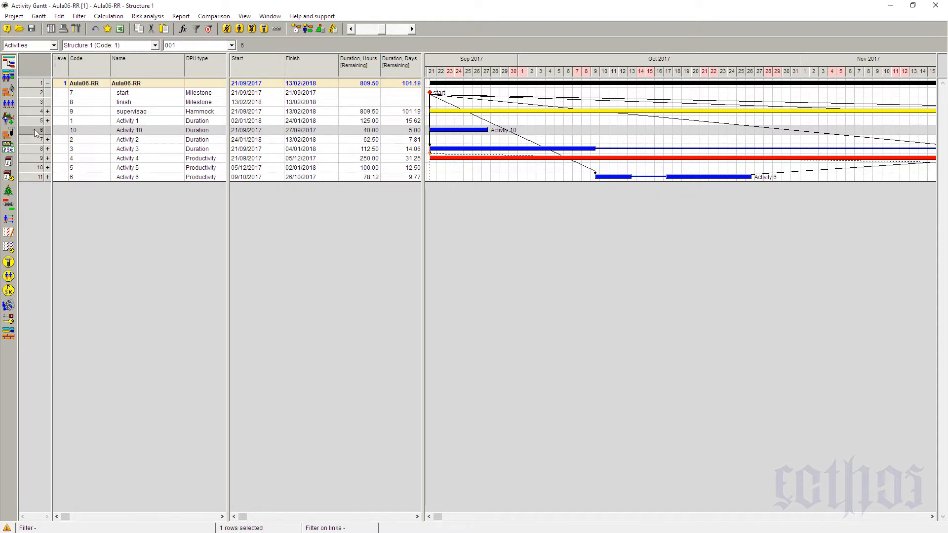
left_click_drag(32, 130, 36, 119)
left_click(148, 120)
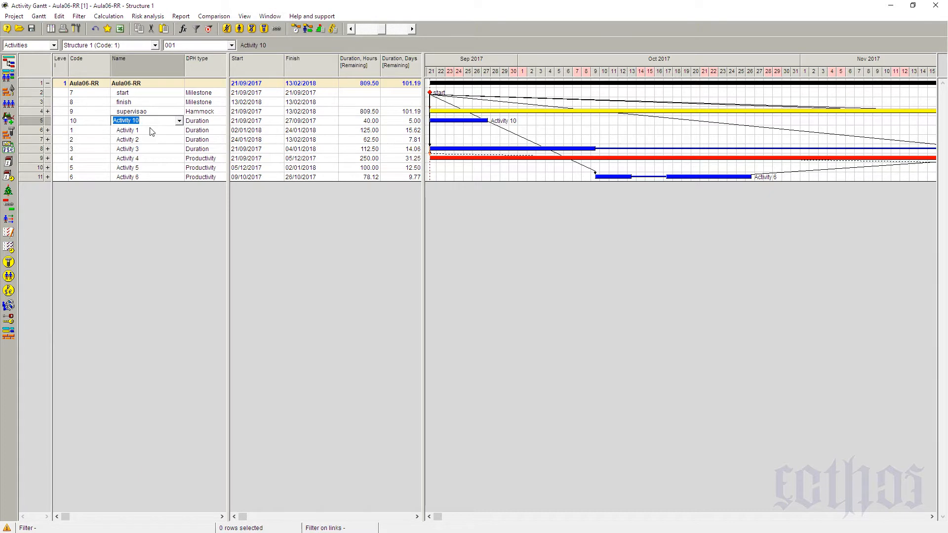
type("aporte de materiais")
left_click(152, 131)
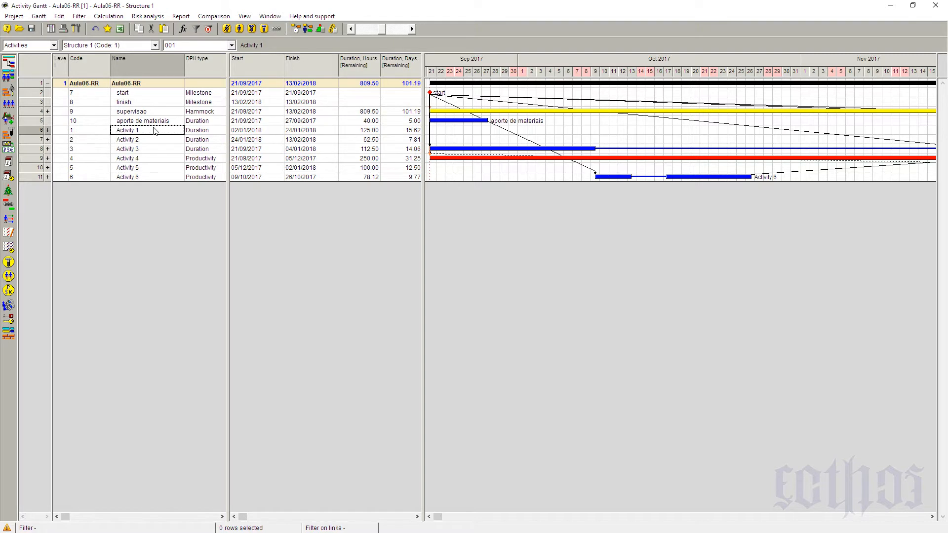
- Set the remaining duration of the aporte de materiais activity to 1 day
left_click(187, 124)
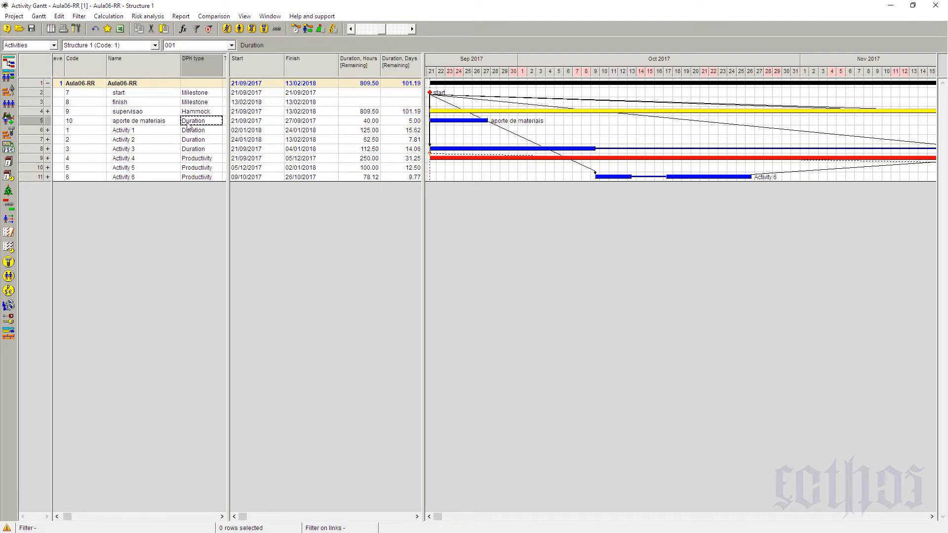
left_click(415, 123)
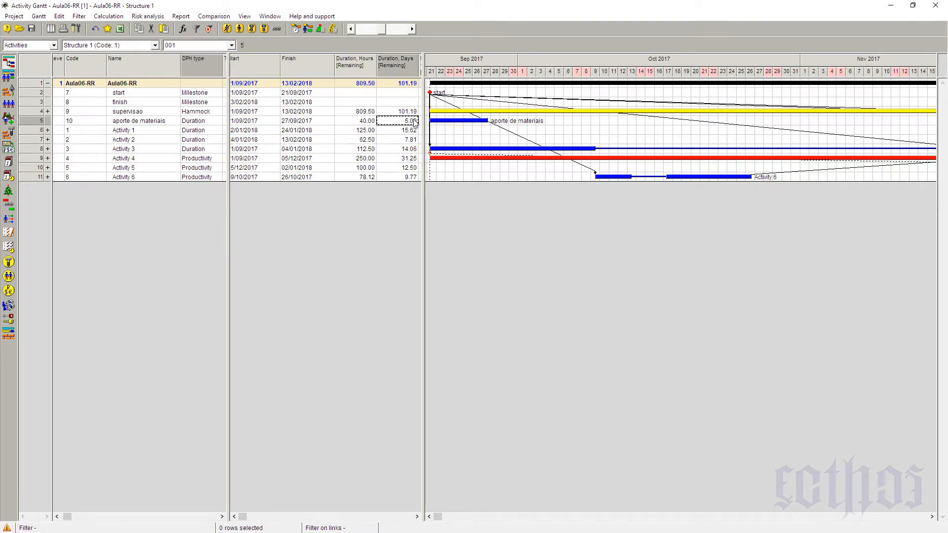
type("1")
key("Return")
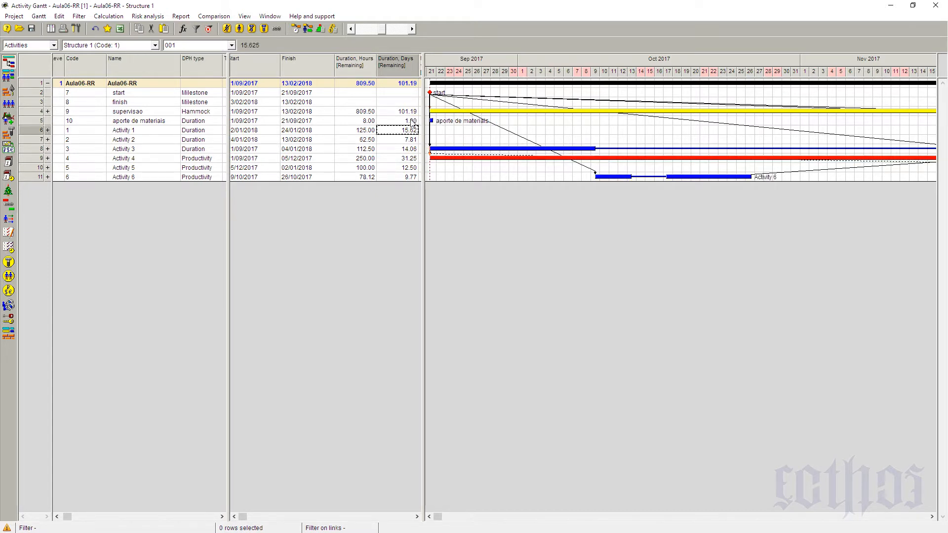
- Assign Material A, Material B and Material C to the aporte de materiais activity in its properties
left_click(26, 125)
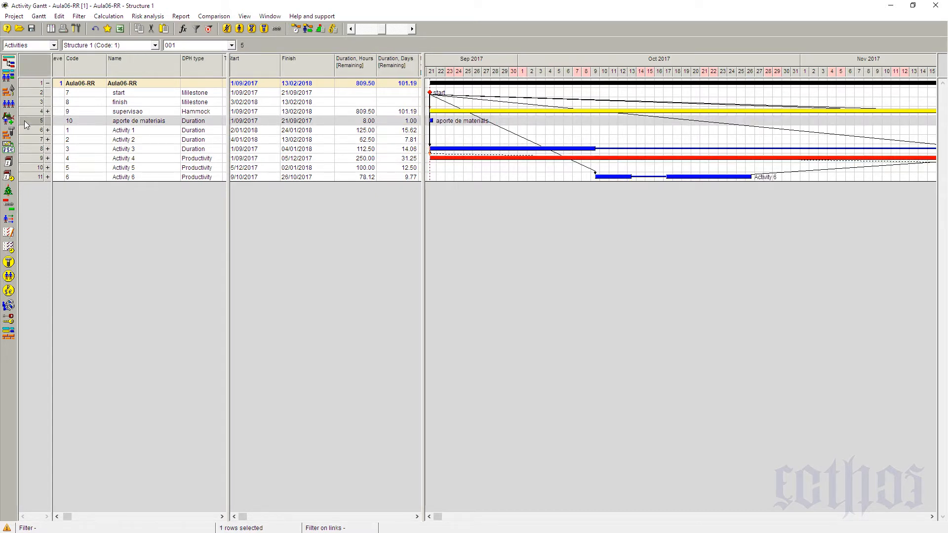
right_click(26, 124)
key("Escape")
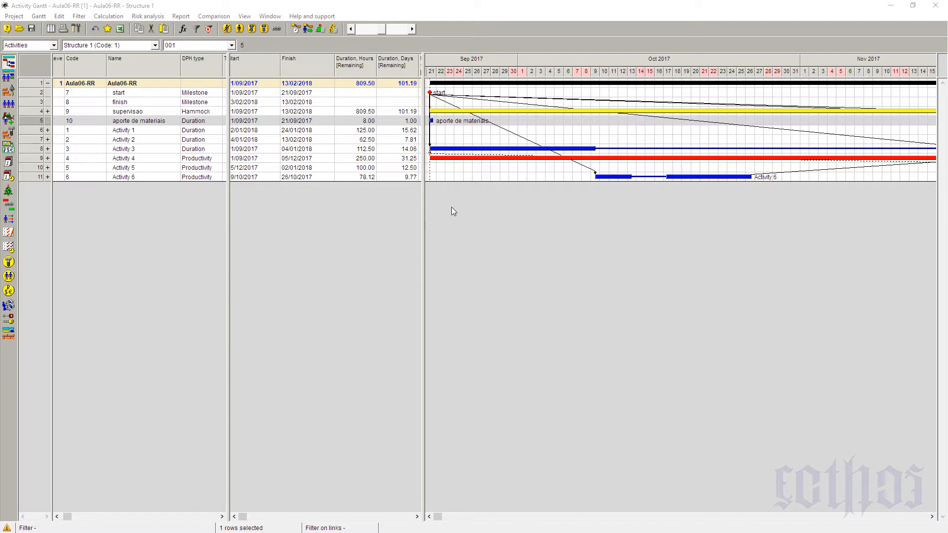
key("Return")
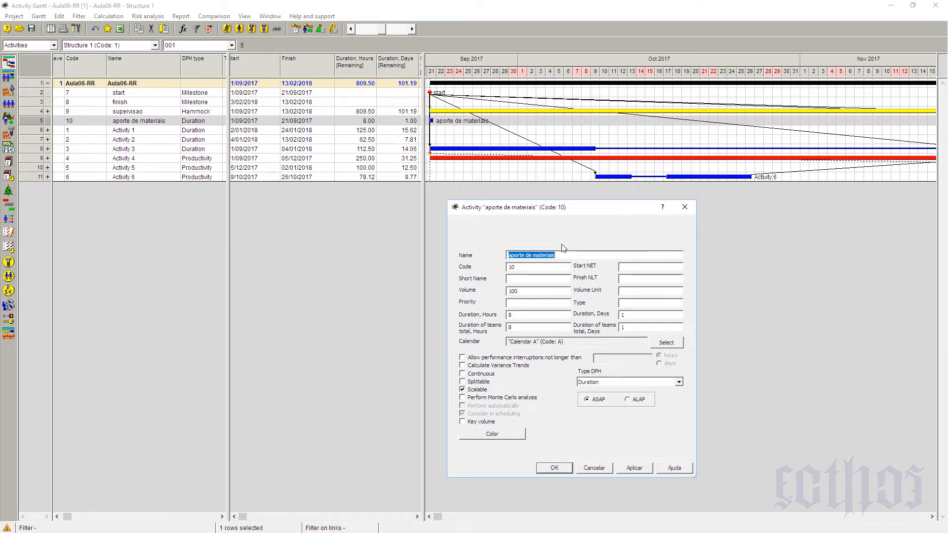
left_click(484, 225)
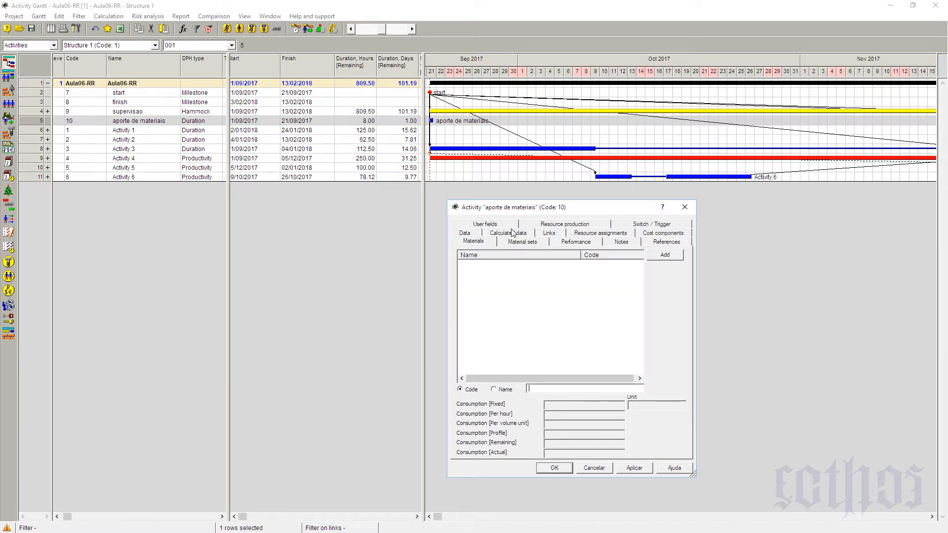
left_click(666, 256)
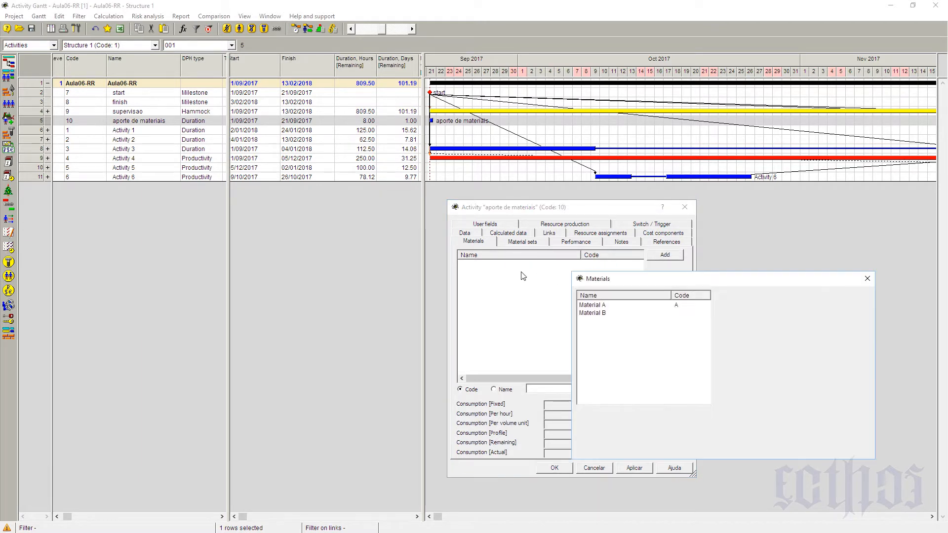
left_click(587, 306)
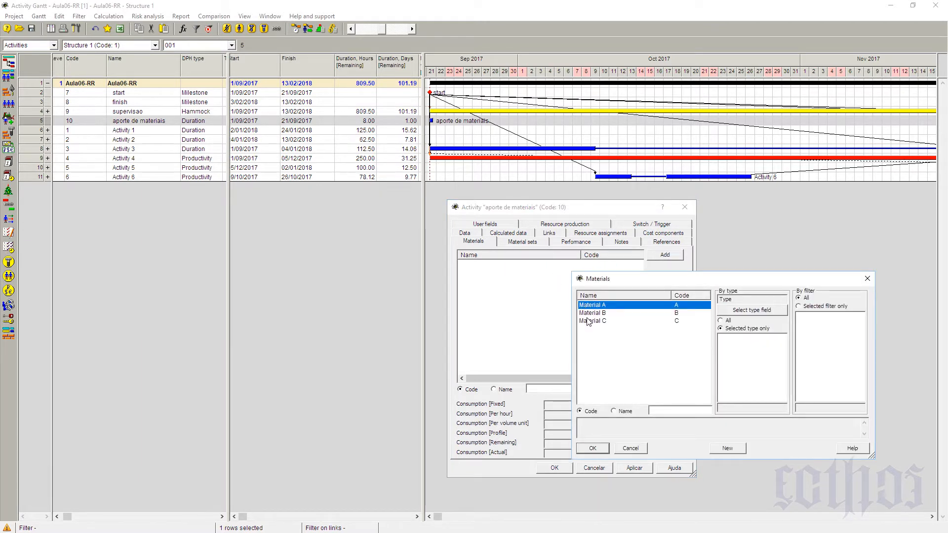
left_click(589, 322, "shift")
left_click(591, 449)
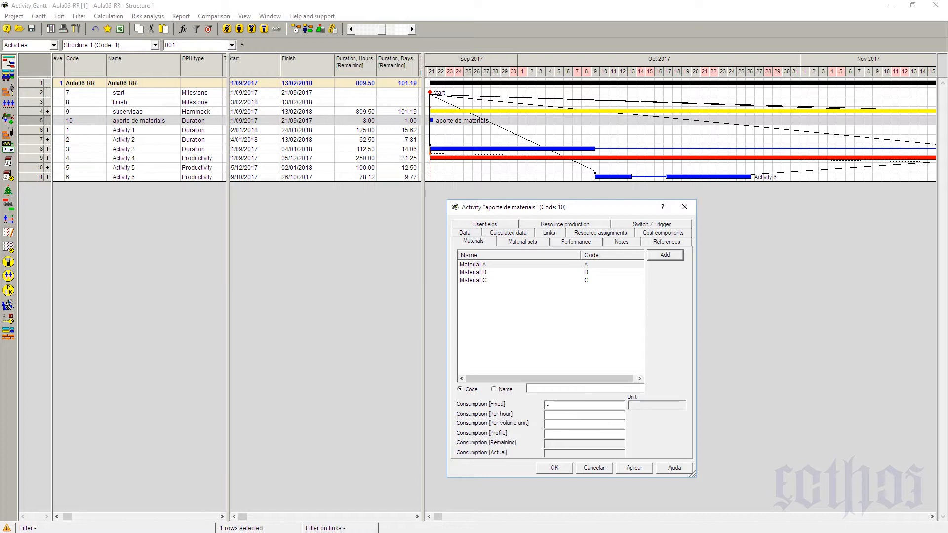
- Set the fixed consumption of Materials A, B and C to -50000 each and accept the activity properties
type("0000")
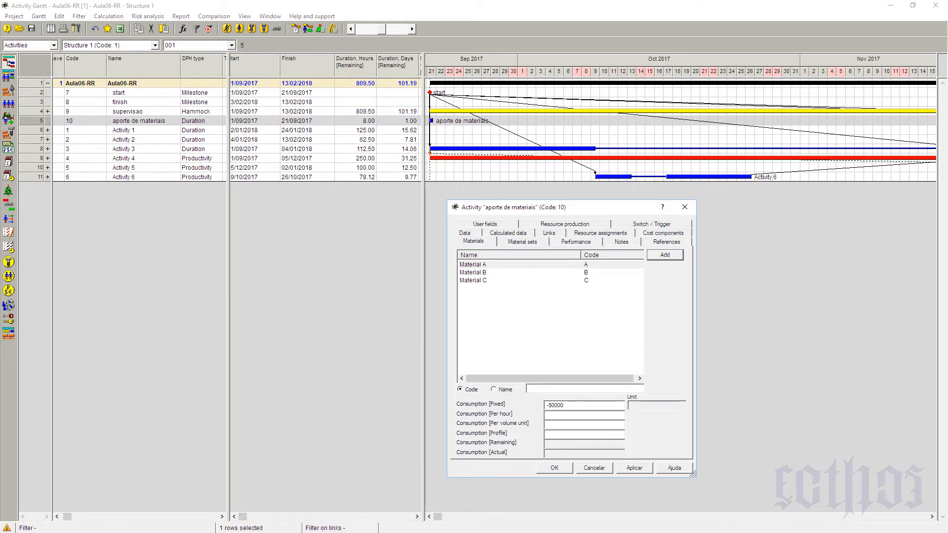
left_click_drag(586, 410, 522, 408)
key("ctrl+c")
left_click(586, 410)
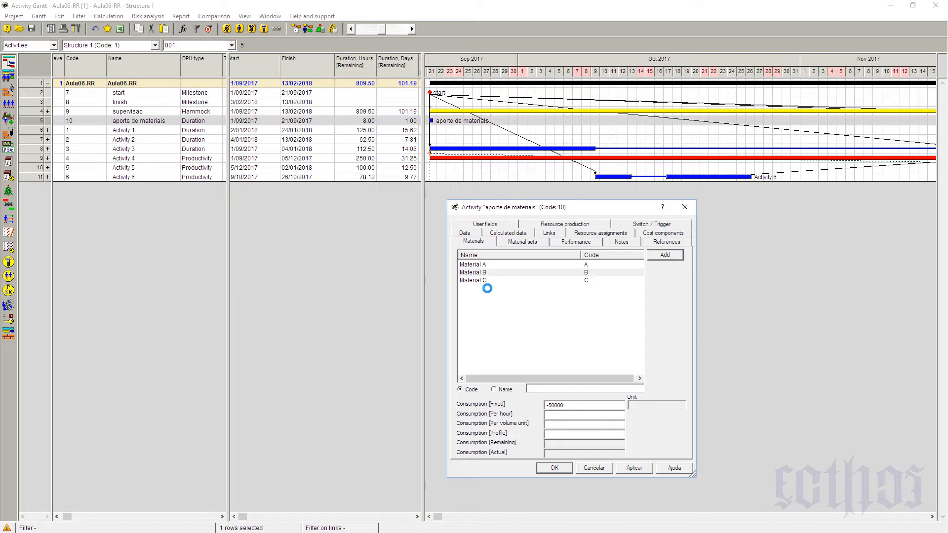
left_click(486, 281)
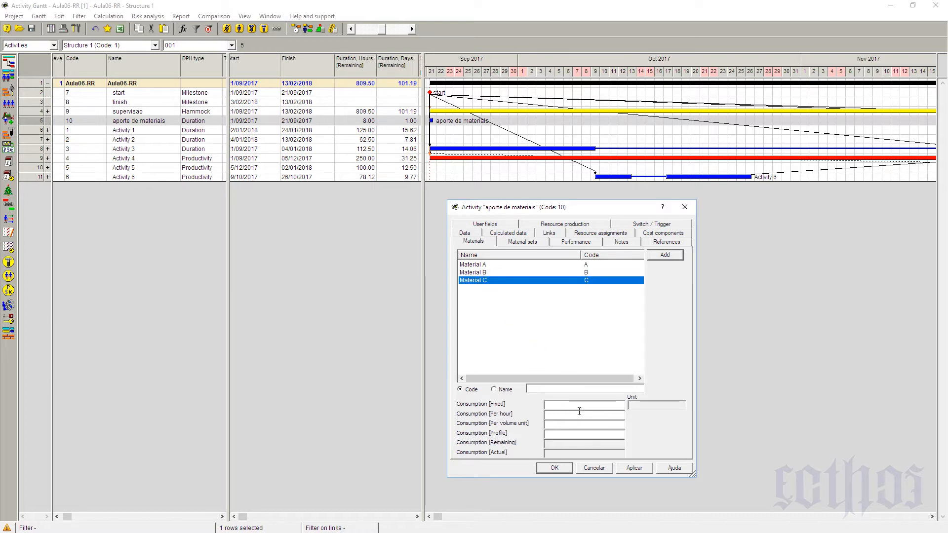
left_click(580, 410)
key("ctrl+v")
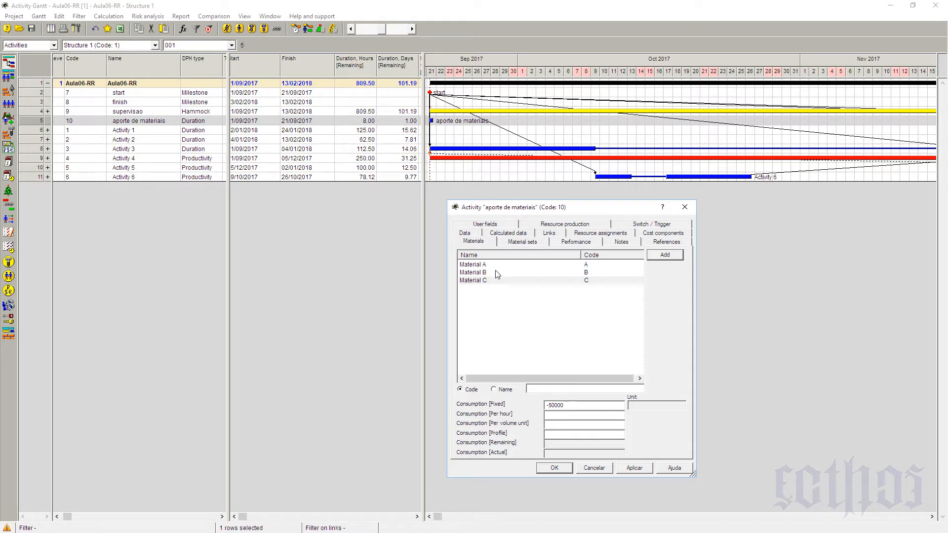
left_click(496, 272)
left_click(586, 416)
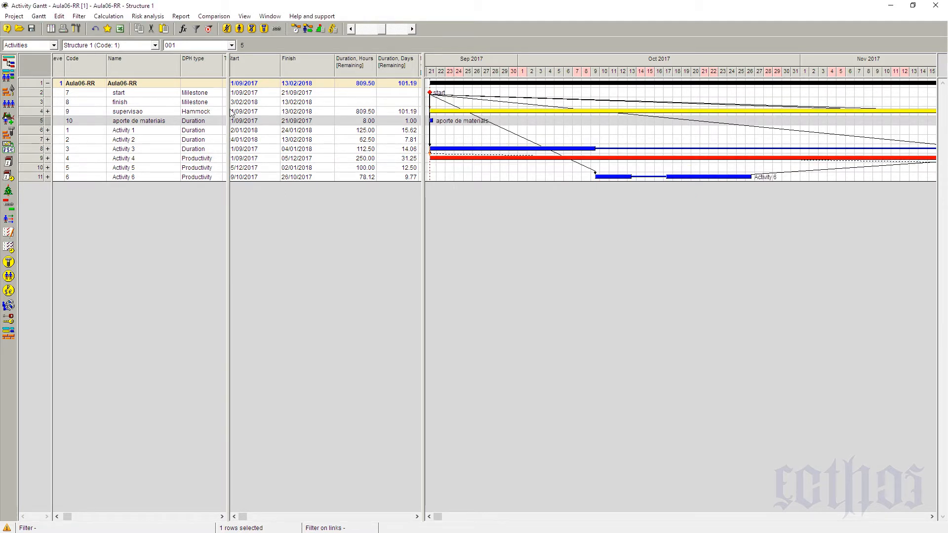
- Run resource-constrained scheduling for all activities with the Standard method and Forward direction, and display the schedule in layout 014
left_click_drag(432, 92, 472, 108)
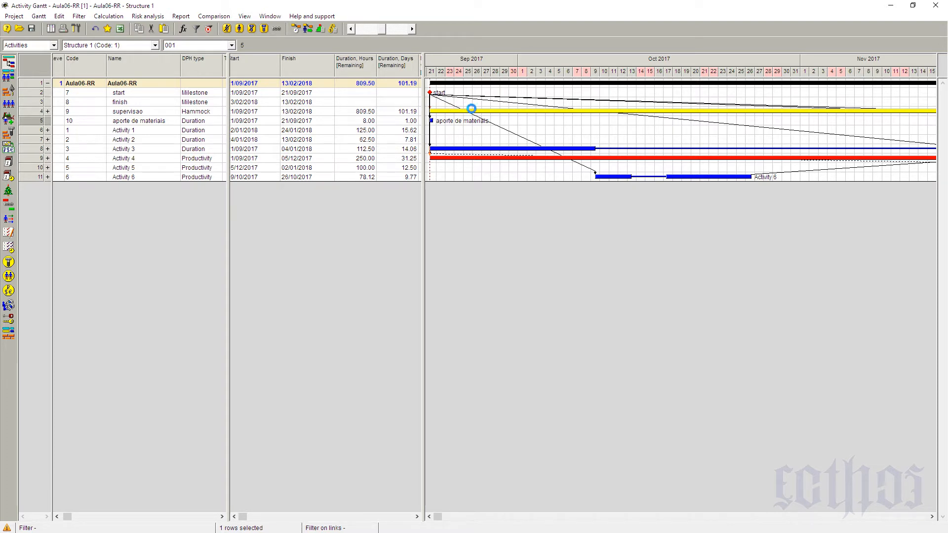
left_click(307, 30)
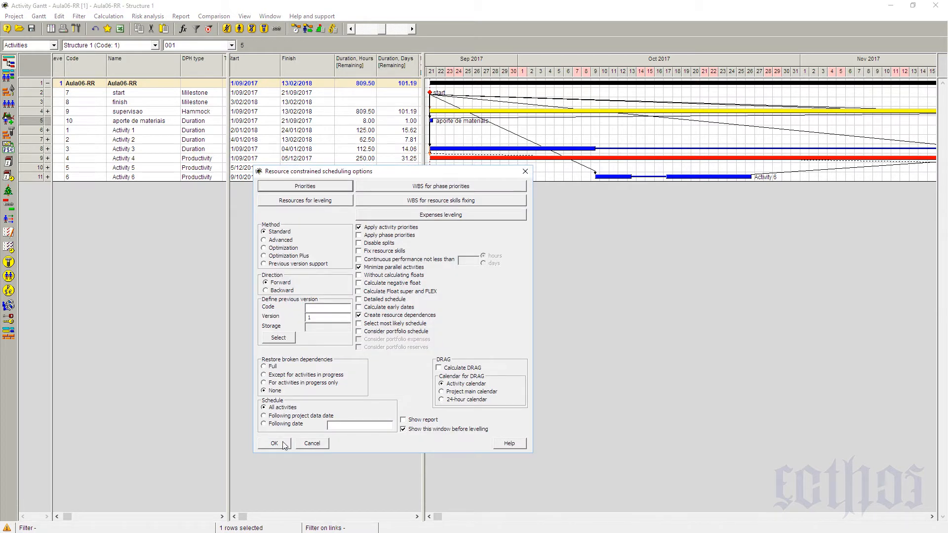
left_click(274, 443)
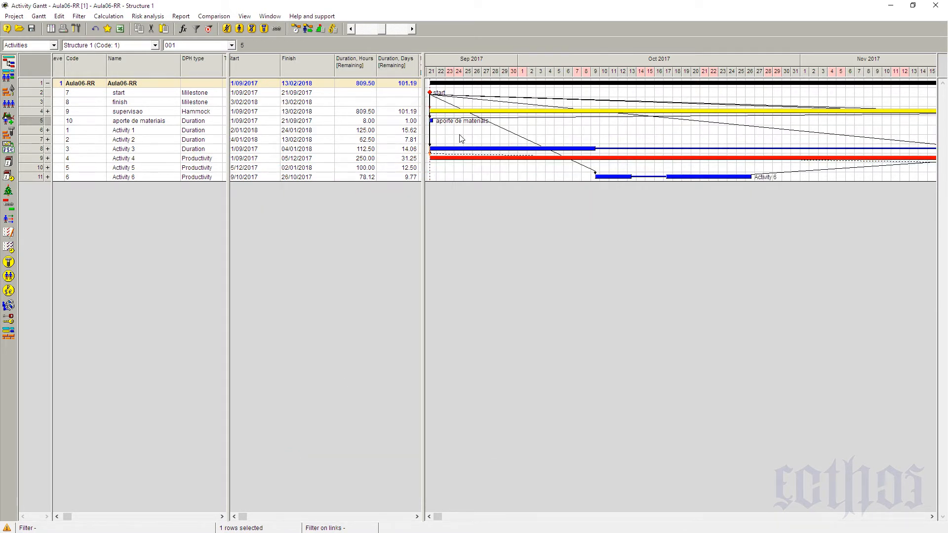
left_click(181, 45)
left_click(173, 121)
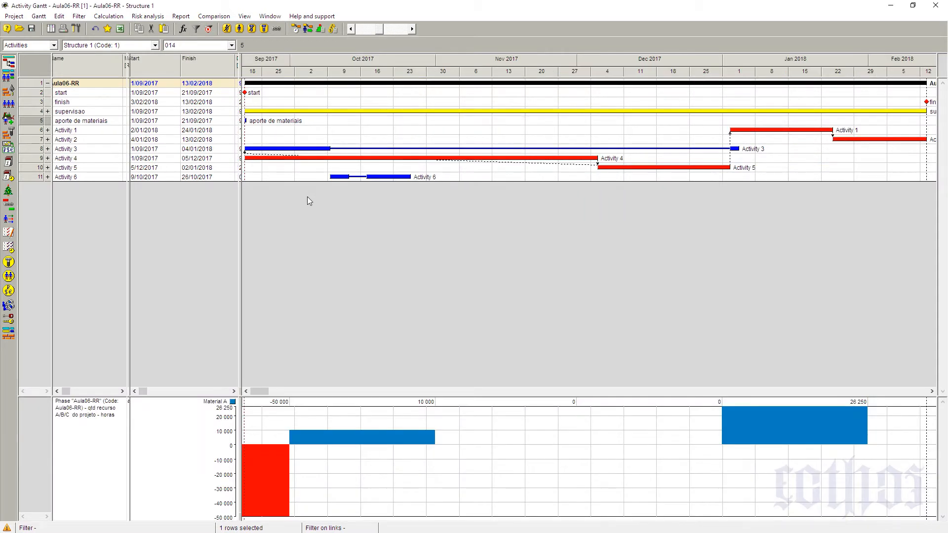
- Switch the Activity Gantt to layout 0112 and recalculate the remaining material quantities
left_click(206, 45)
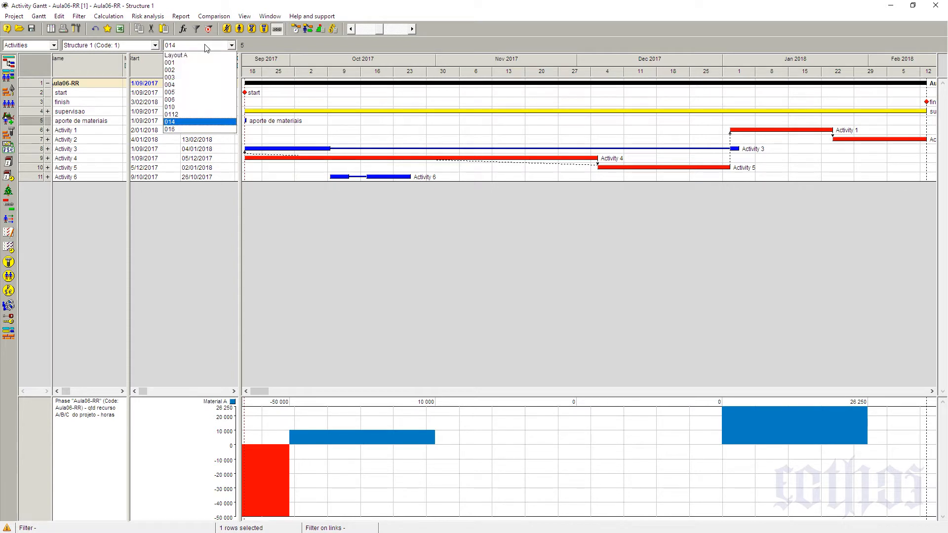
left_click(198, 114)
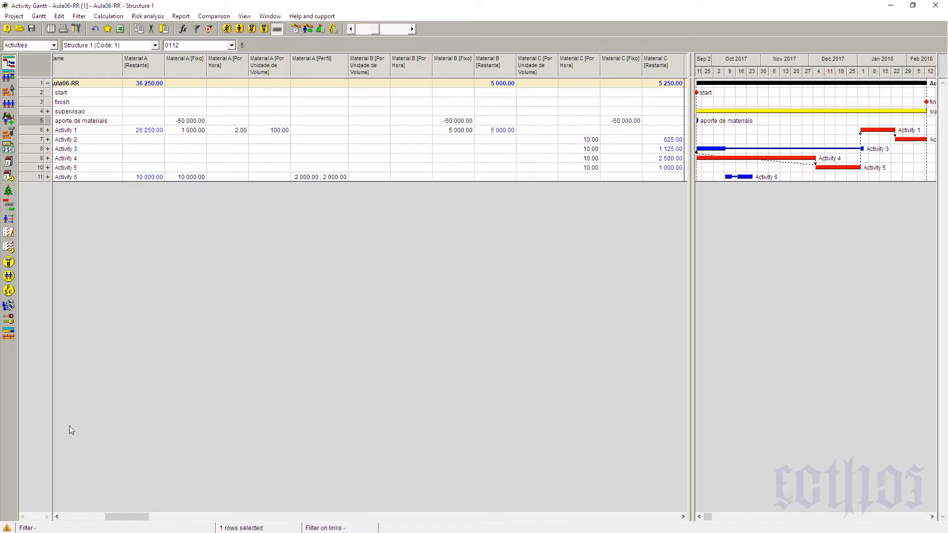
left_click(73, 516)
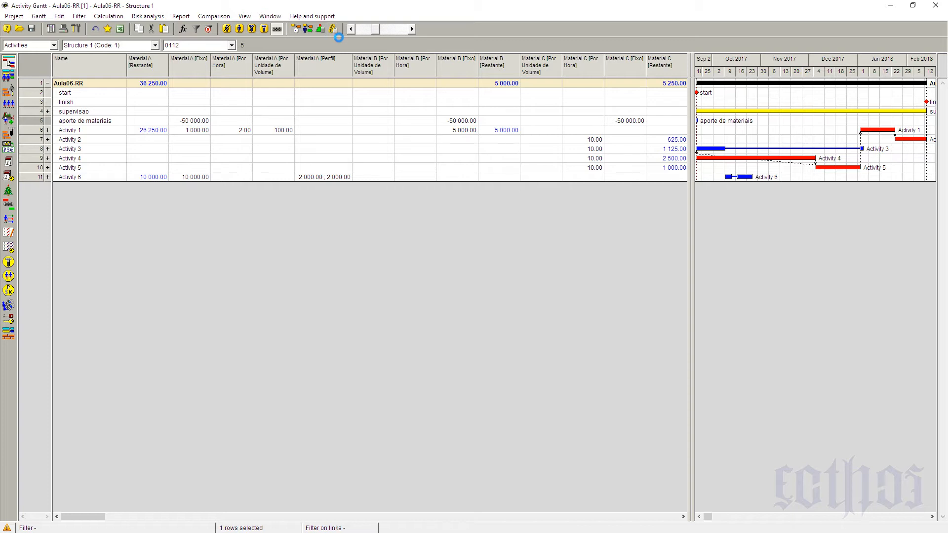
left_click(332, 30)
left_click(495, 372)
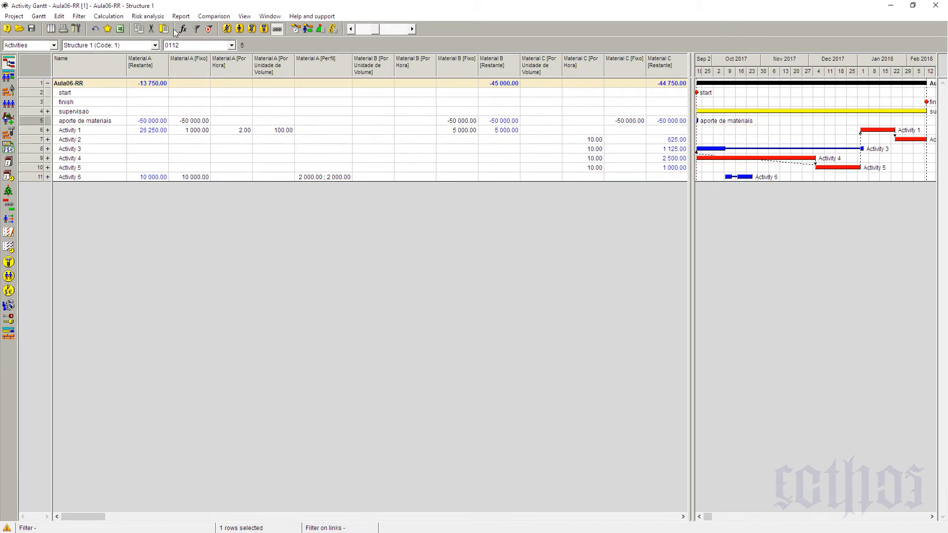
- Examine the remaining Material A, B and C quantities of the project, the aporte de materiais activity and the consuming activities
left_click(153, 85)
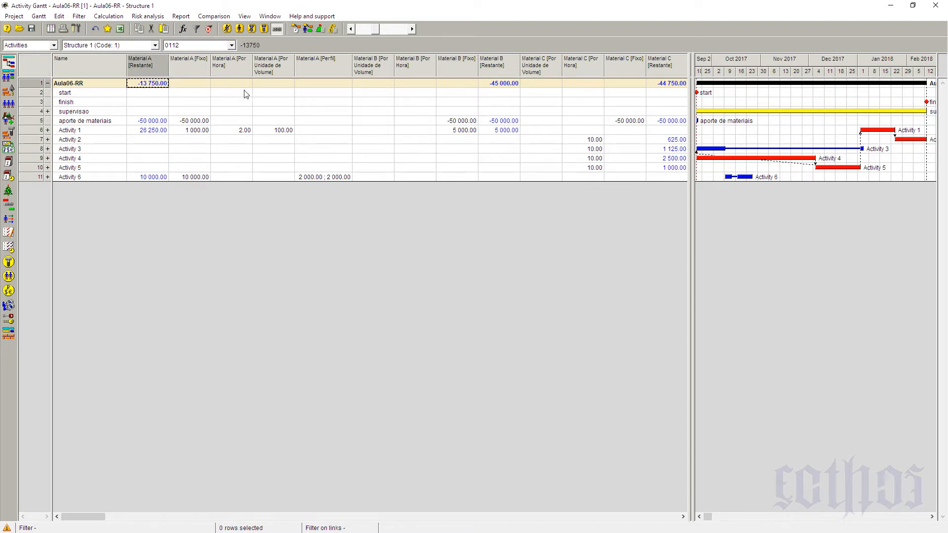
left_click(484, 86)
left_click(666, 85)
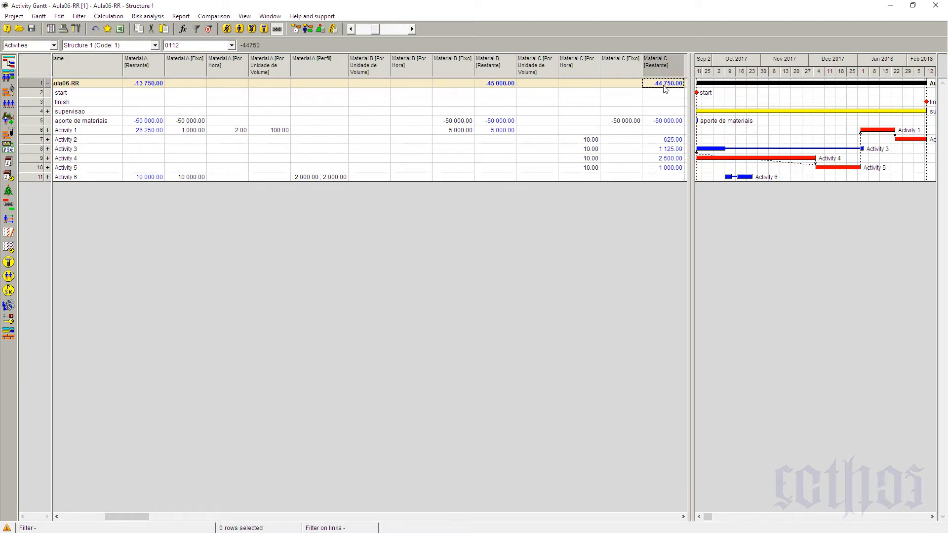
left_click(145, 84)
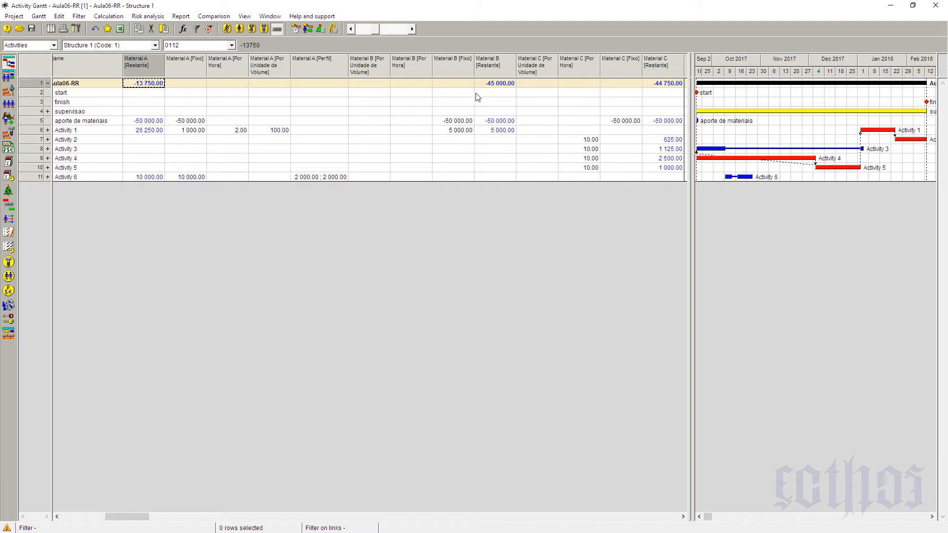
left_click(496, 85)
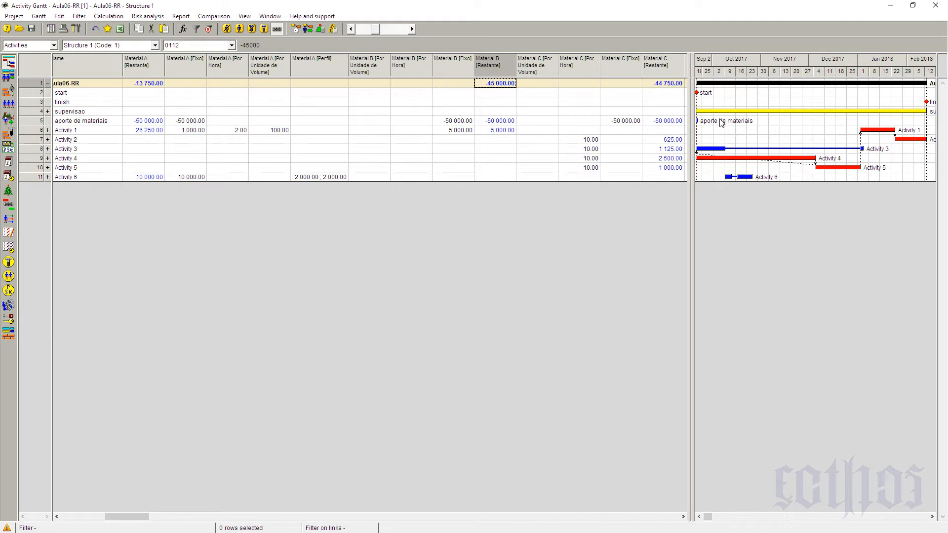
left_click(147, 122)
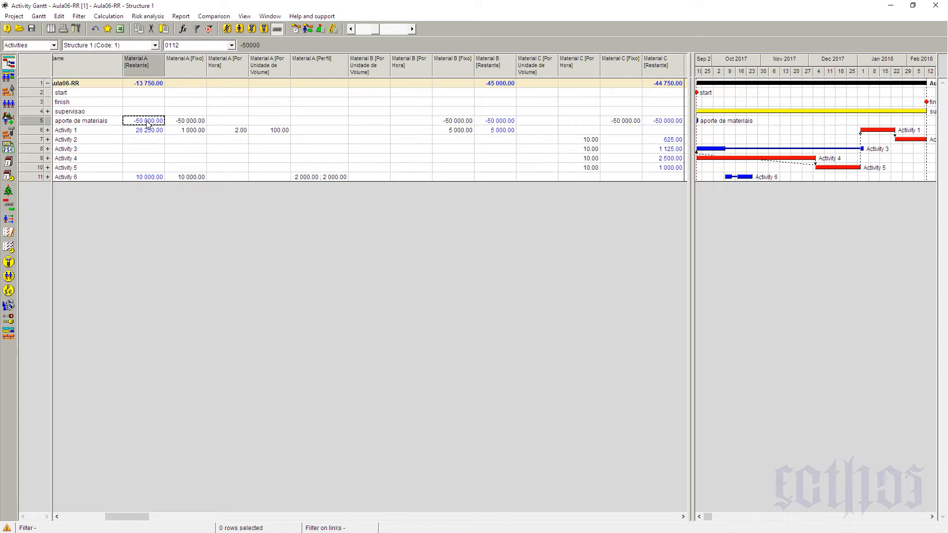
left_click(148, 131)
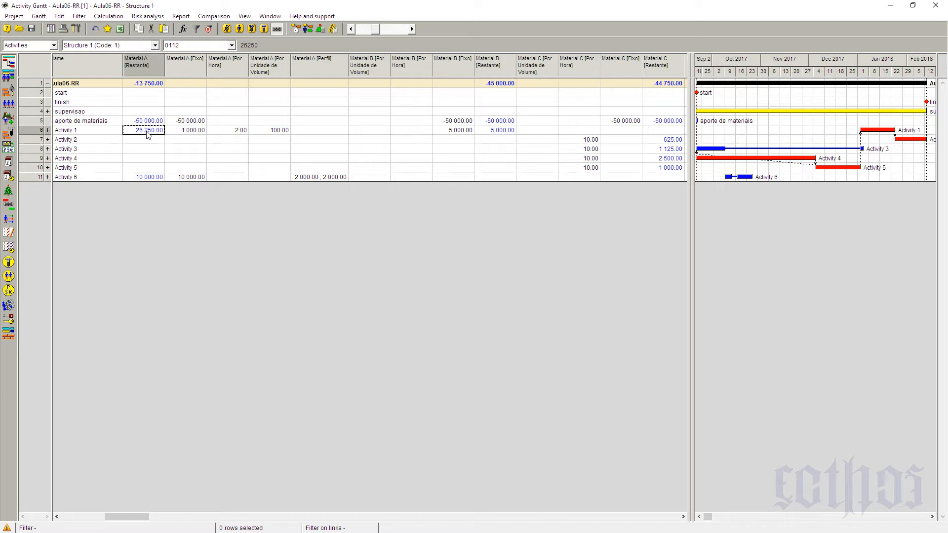
left_click(154, 178)
left_click(495, 121)
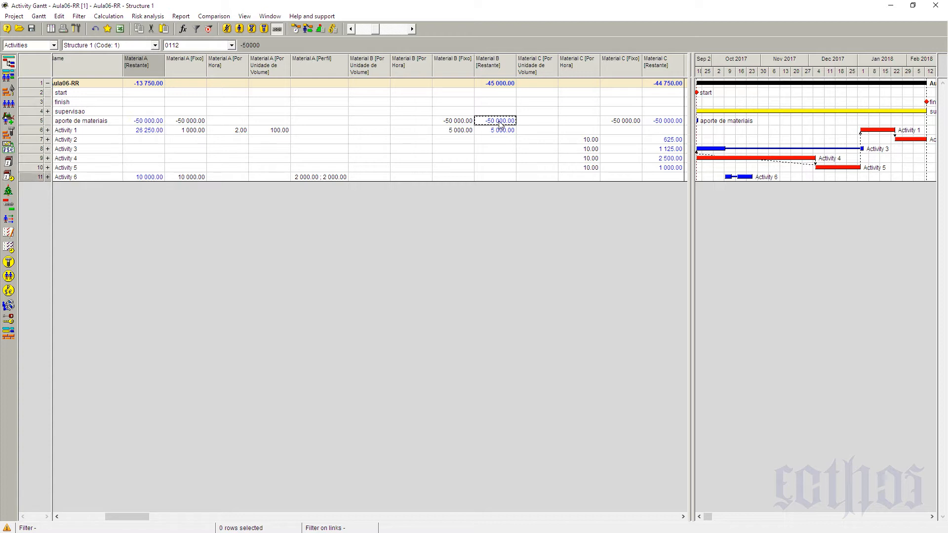
left_click(500, 133)
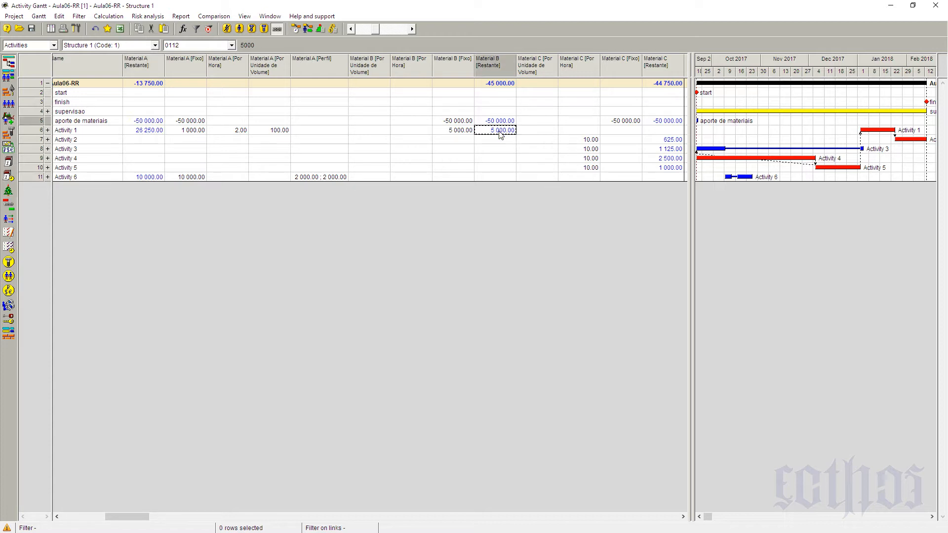
- Set the fixed consumption of the aporte de materiais activity to -40000 for Material A and -5500 for Material B
left_click(192, 122)
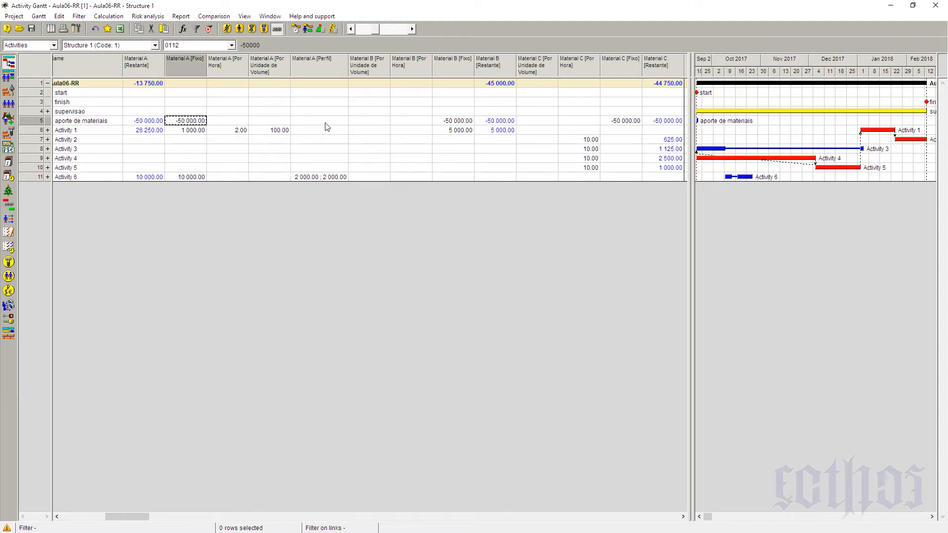
type("-40000")
key("Return")
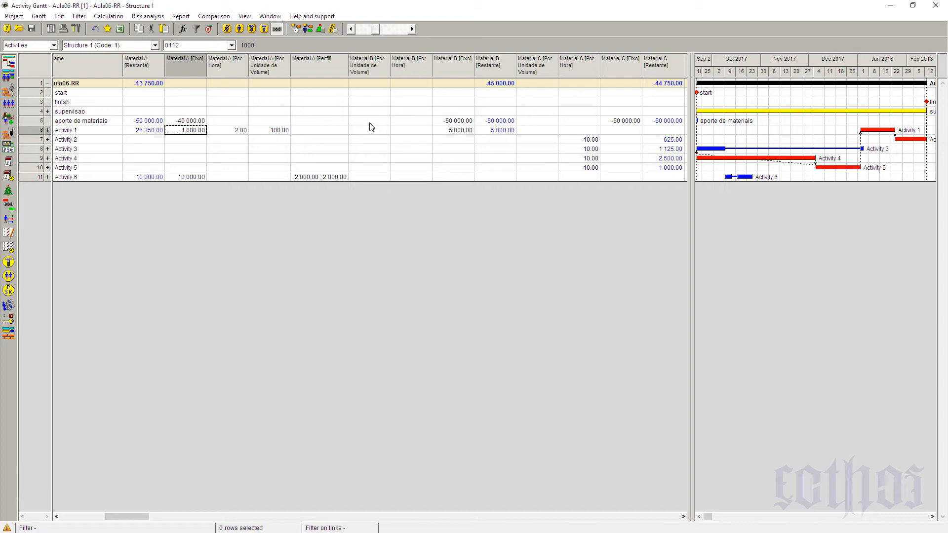
left_click(469, 122)
type("-")
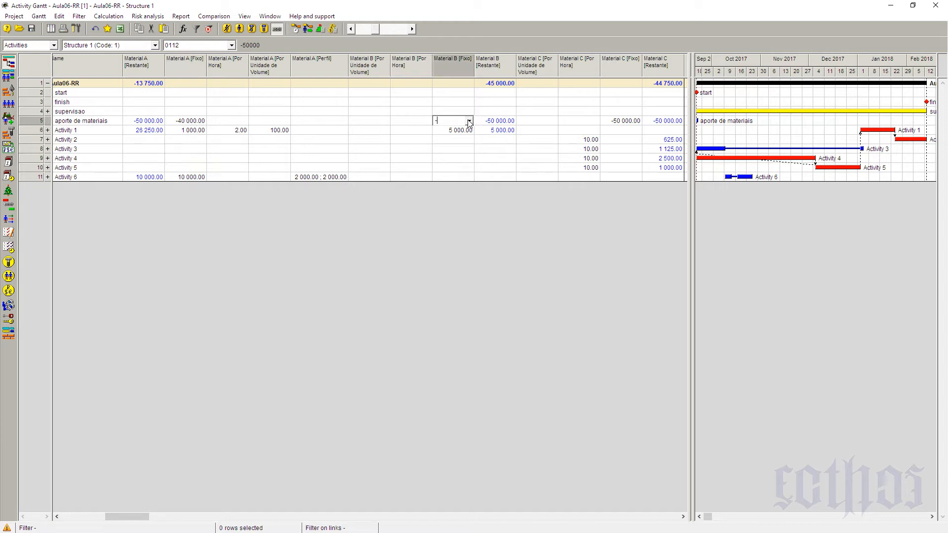
type("5500")
key("Return")
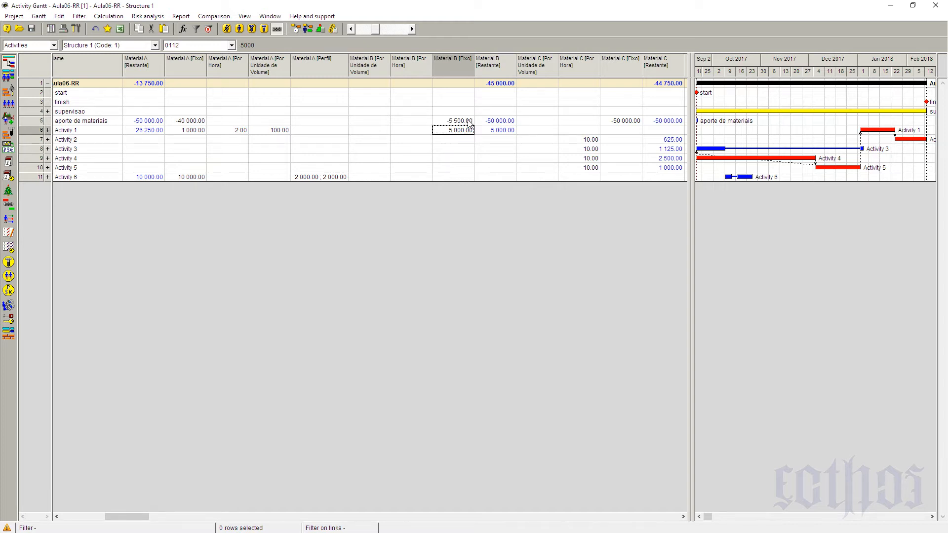
- Set the fixed Material C consumption of the aporte de materiais activity to -45000 and recalculate the material quantities
left_click(620, 123)
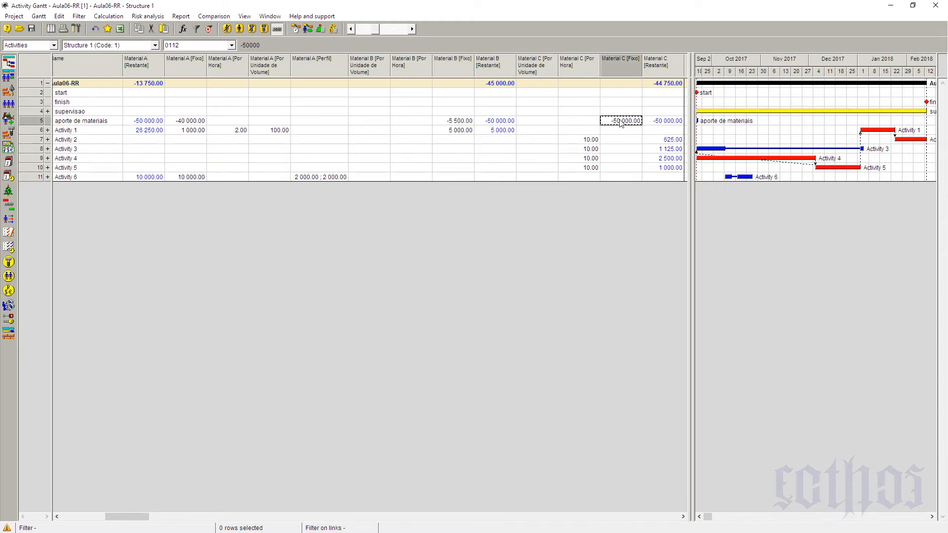
type("-45000")
key("Return")
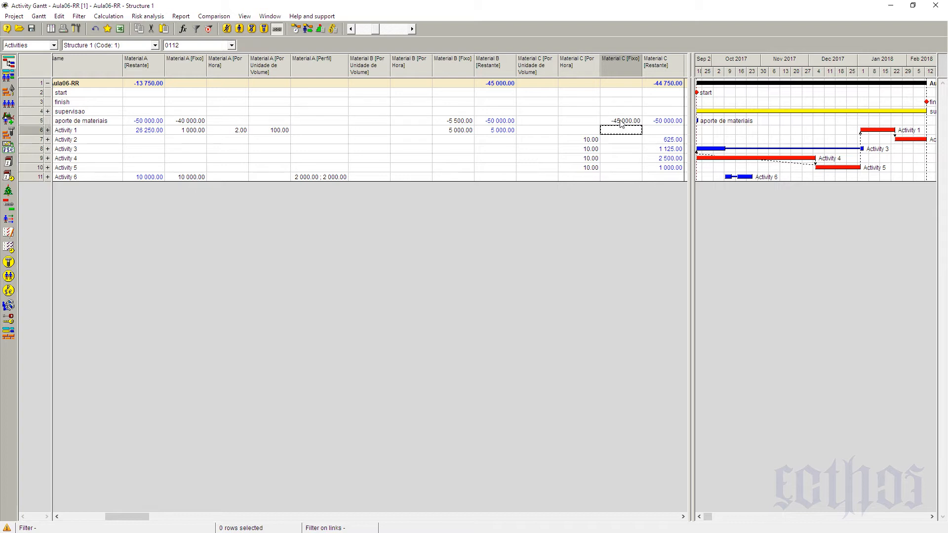
left_click(333, 30)
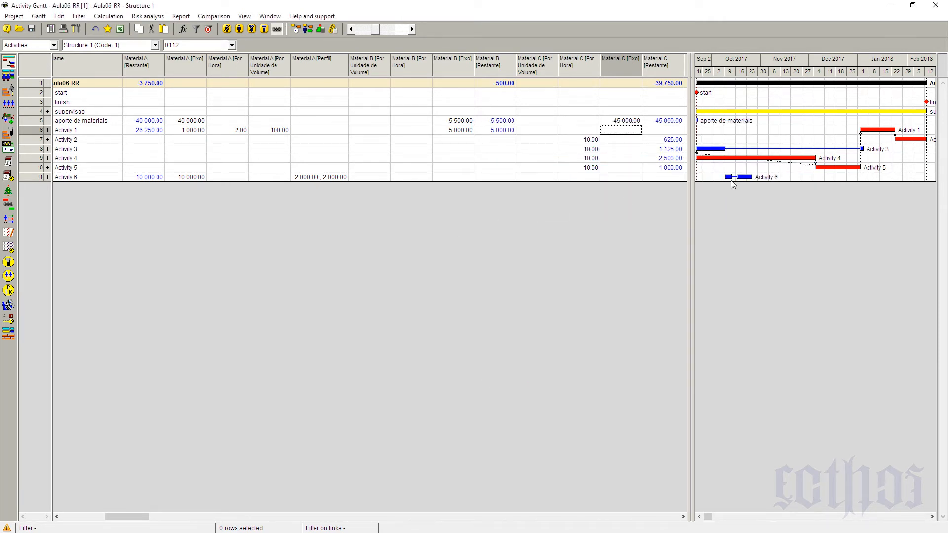
- Set the fixed Material C consumption of the aporte de materiais activity to -6000 and recalculate the project
left_click(633, 122)
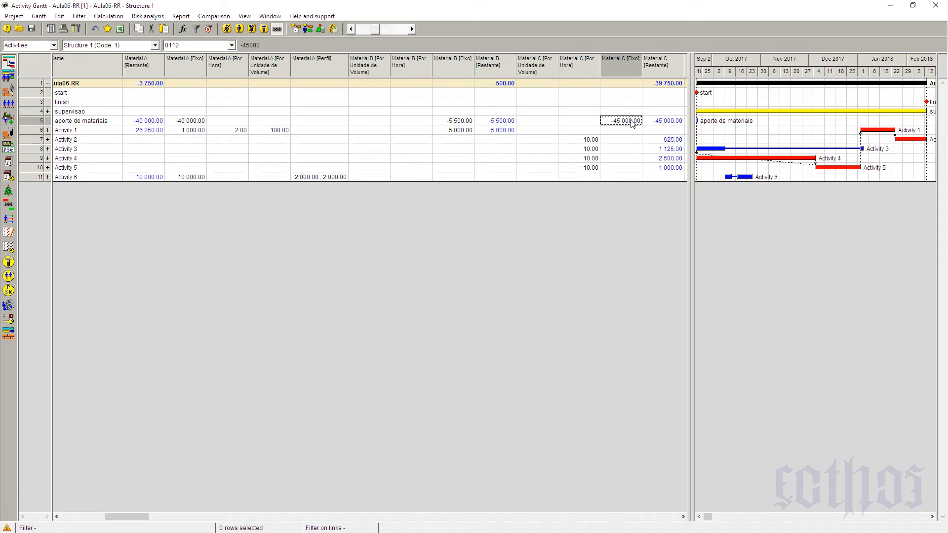
type("-6000")
key("Return")
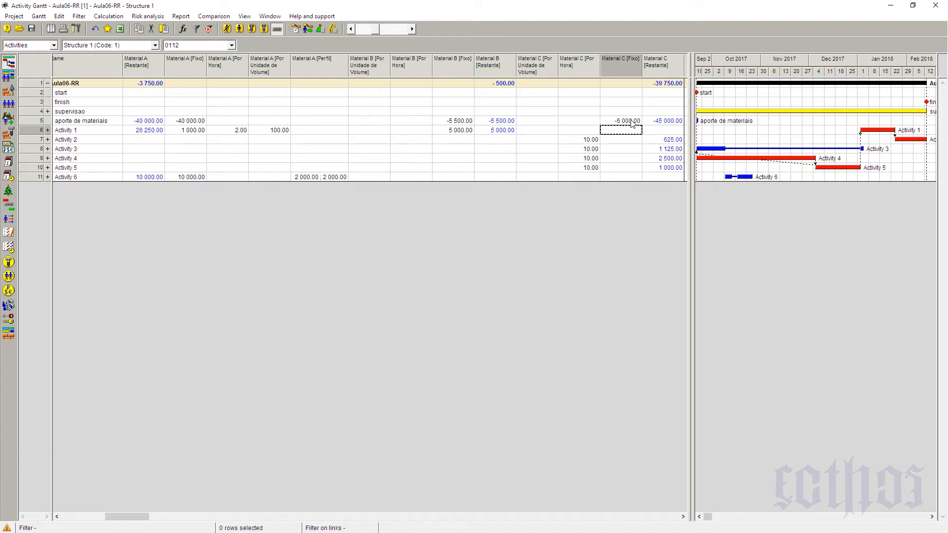
left_click(334, 29)
- Save the displayed Activity Gantt layout in the project as the current layout
left_click(39, 16)
mouse_move(55, 50)
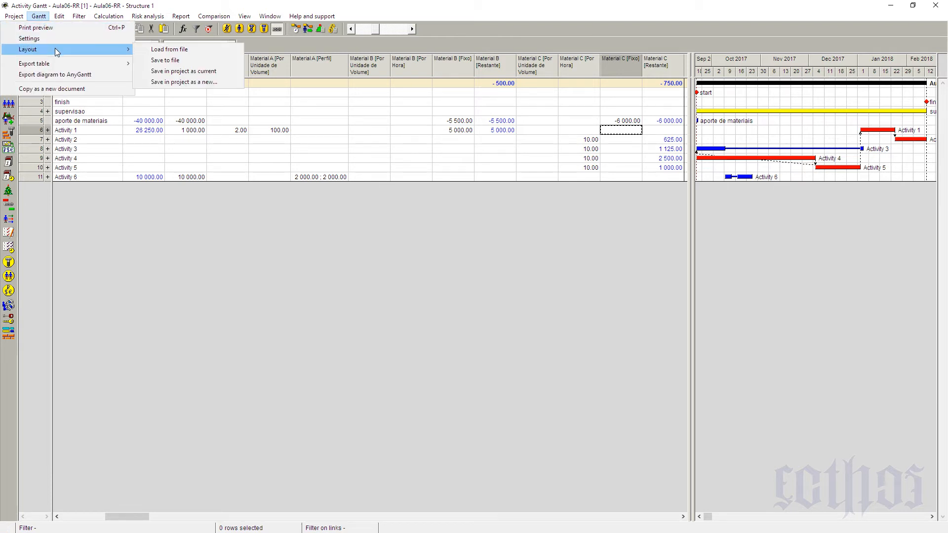
left_click(217, 71)
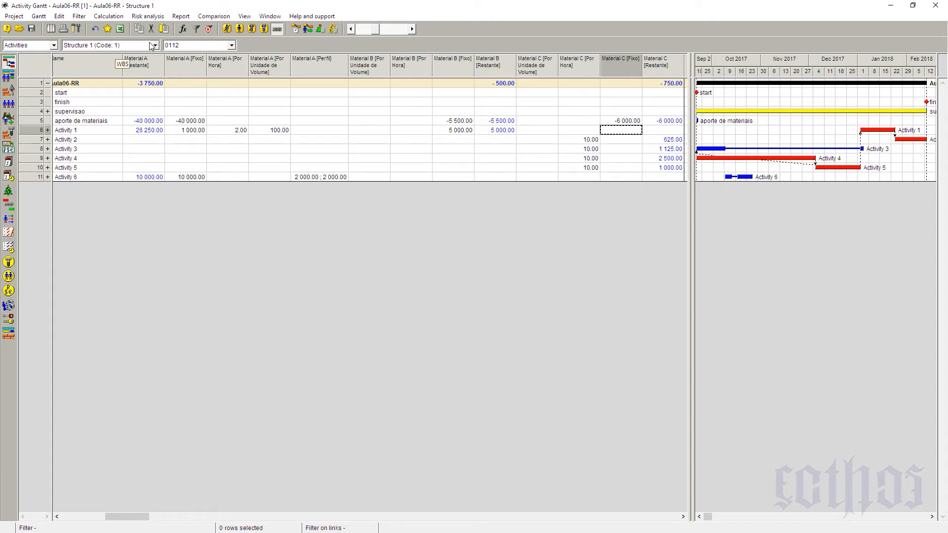
- Open the Material Gantt, widen its consumption and supply columns, and inspect the aporte de materiais assignment under each material
left_click(244, 16)
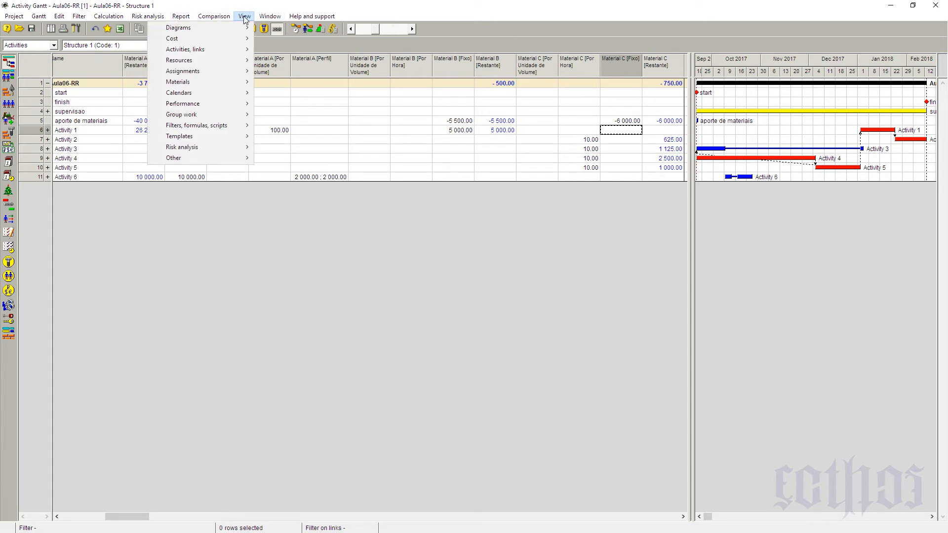
left_click(347, 162)
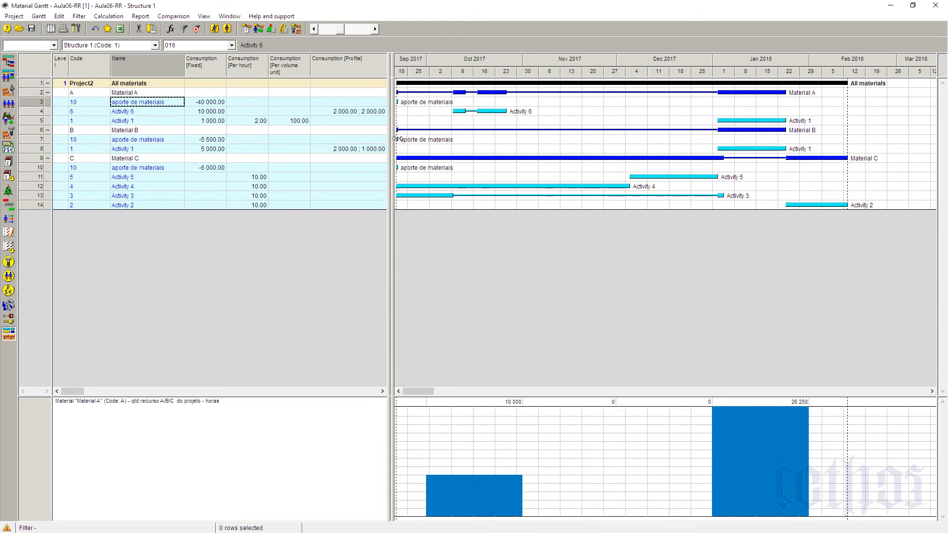
left_click_drag(393, 138, 589, 138)
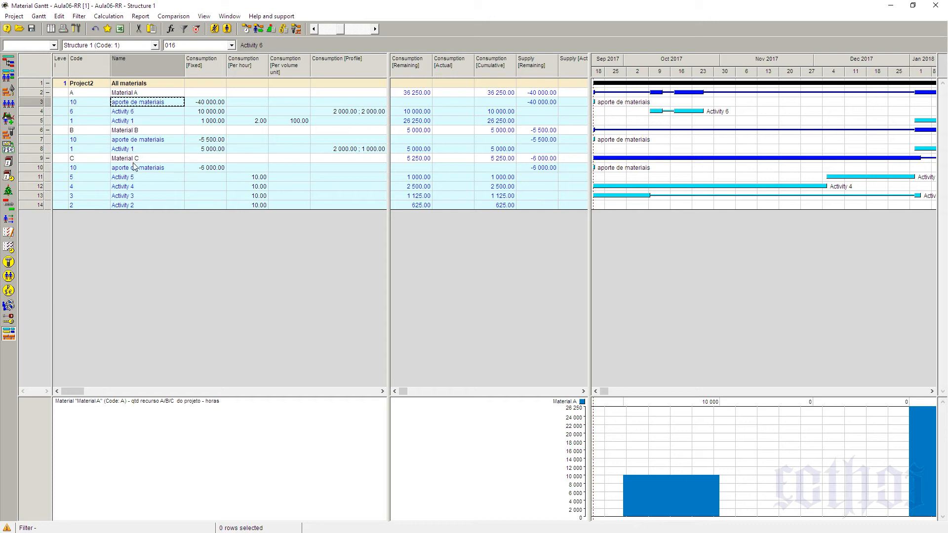
left_click(136, 141)
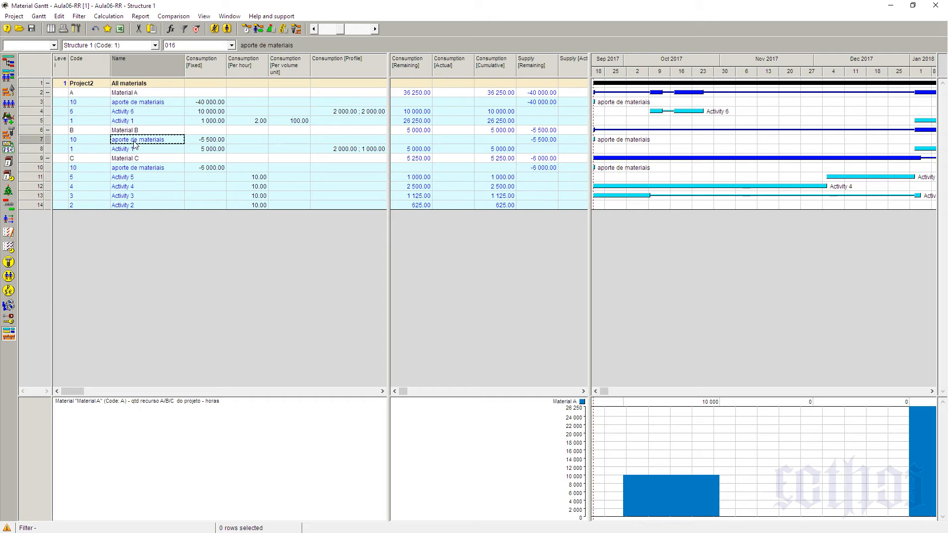
left_click(144, 104)
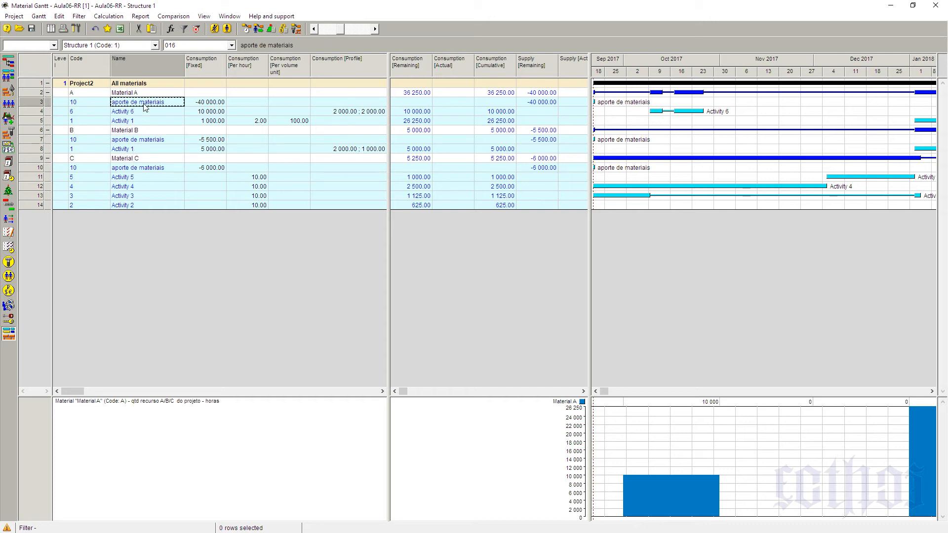
left_click(158, 169)
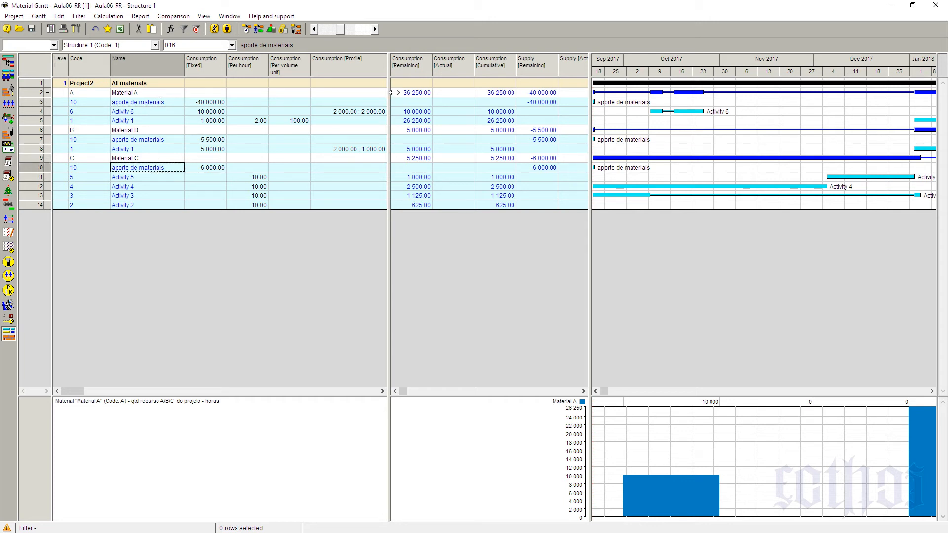
- Resize the Material Gantt panes to review the supply and total columns, and enlarge the bar chart area
left_click_drag(389, 92, 194, 192)
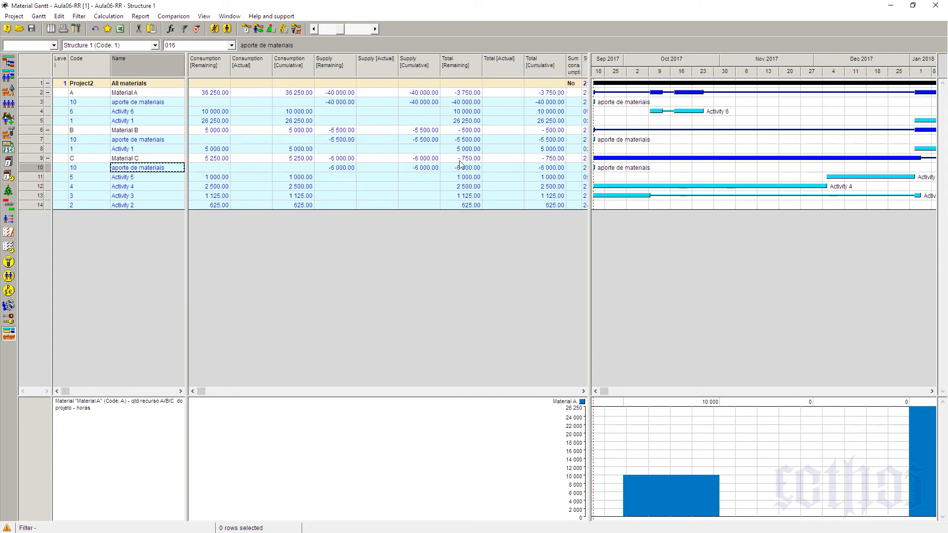
mouse_move(593, 142)
left_click_drag(592, 141, 328, 198)
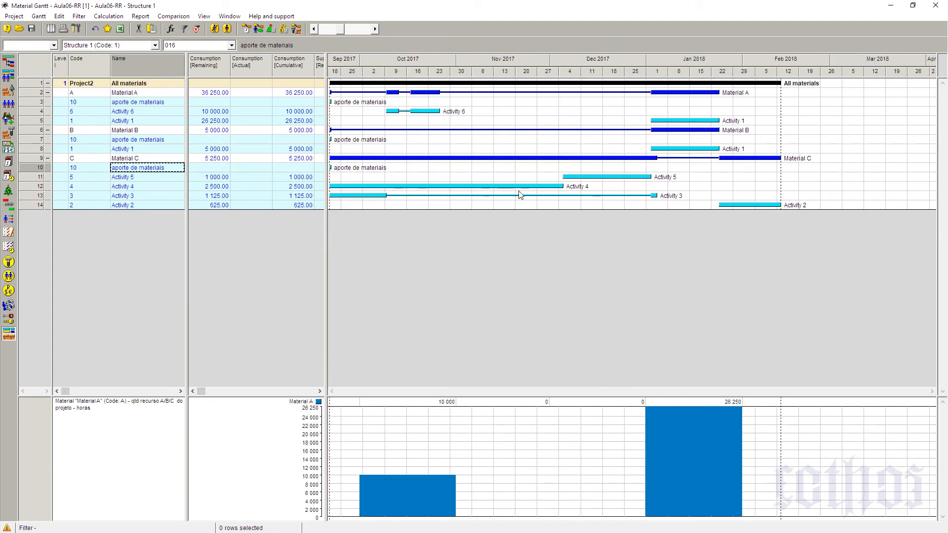
- Refresh the Material A diagram and set its report data to show revenue as positive
left_click(298, 29)
left_click(276, 444)
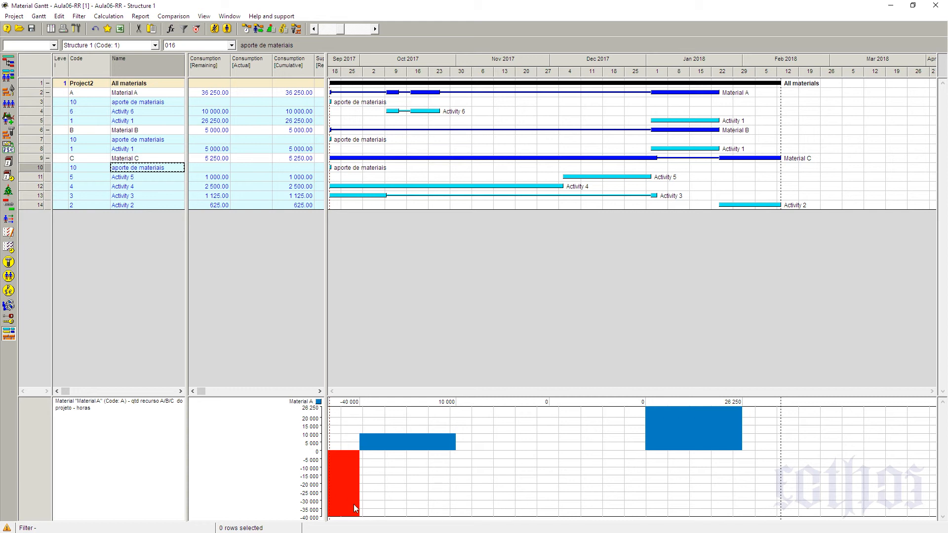
right_click(550, 438)
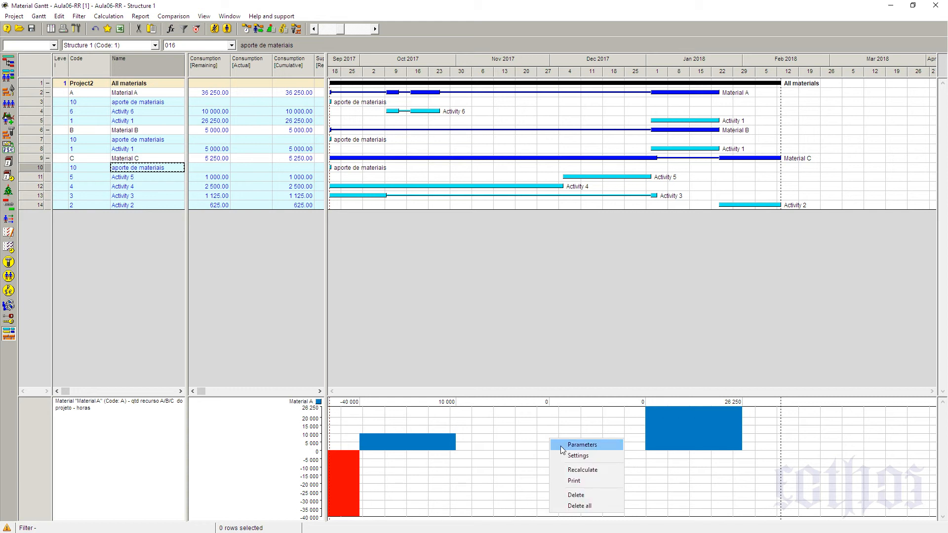
left_click(562, 446)
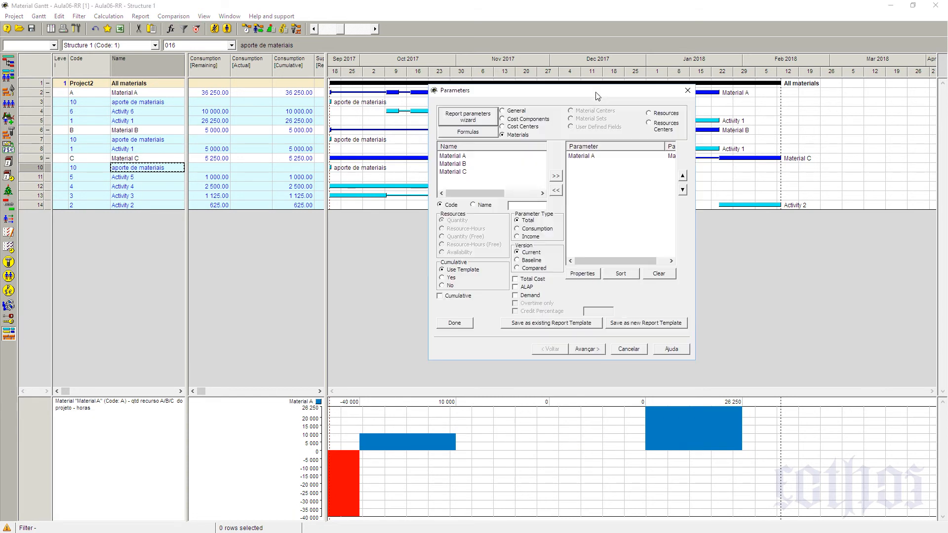
left_click(587, 349)
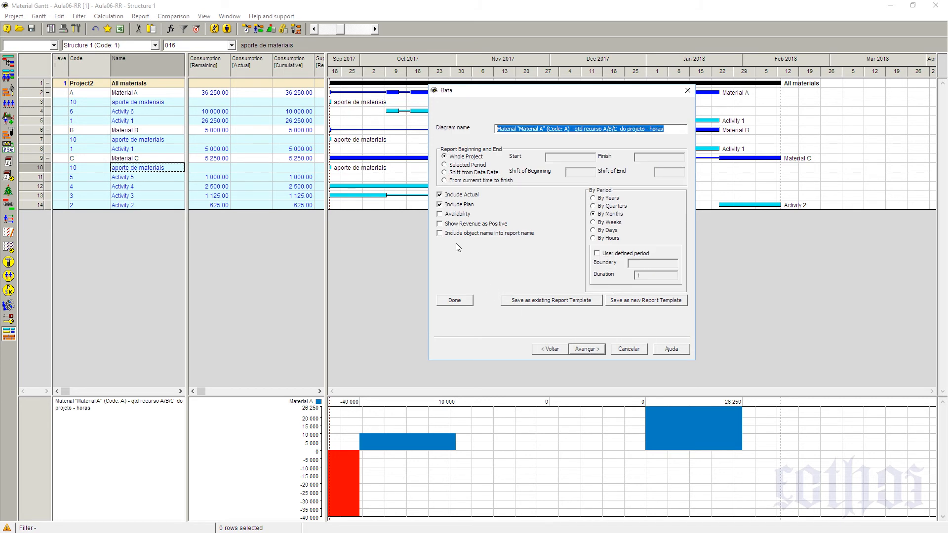
left_click(452, 225)
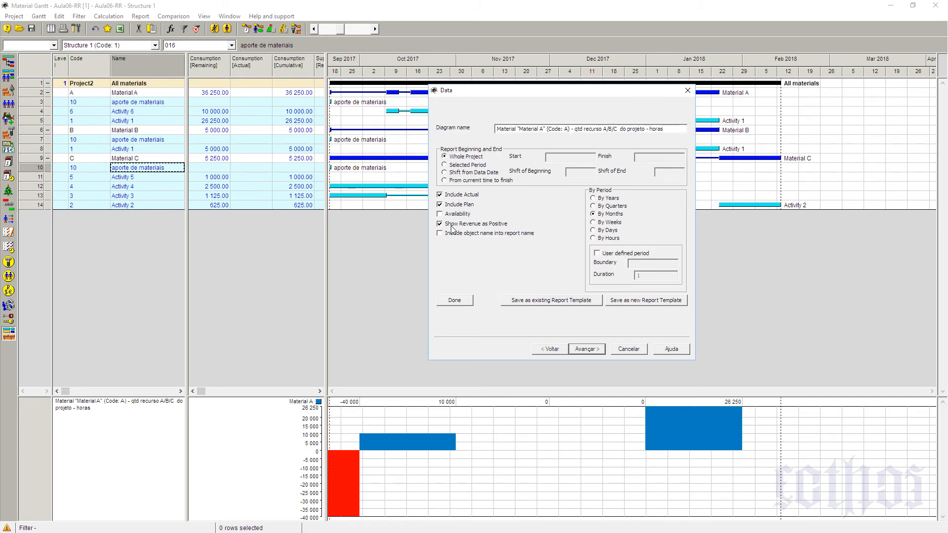
left_click(465, 299)
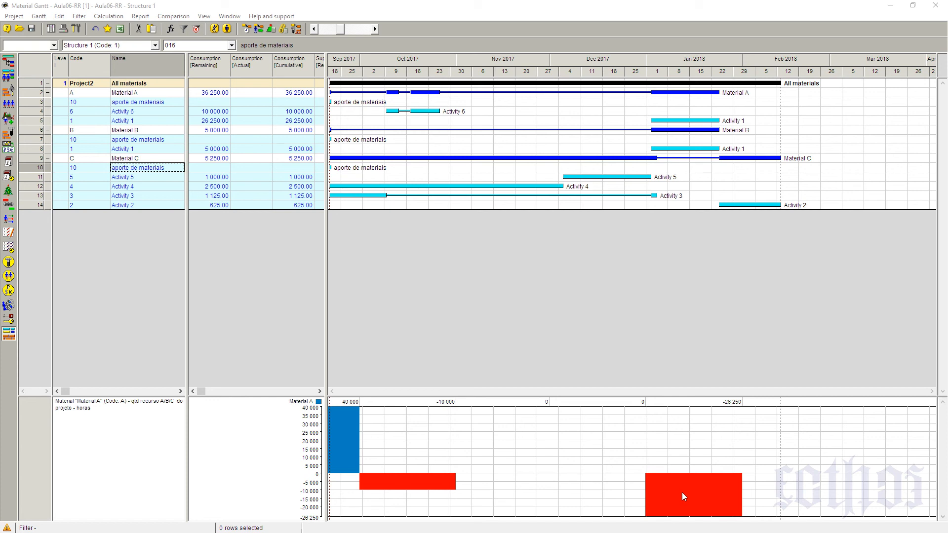
- Create a general diagram for the All materials group with Material A as its parameter, shown as cumulative
right_click(34, 83)
mouse_move(188, 139)
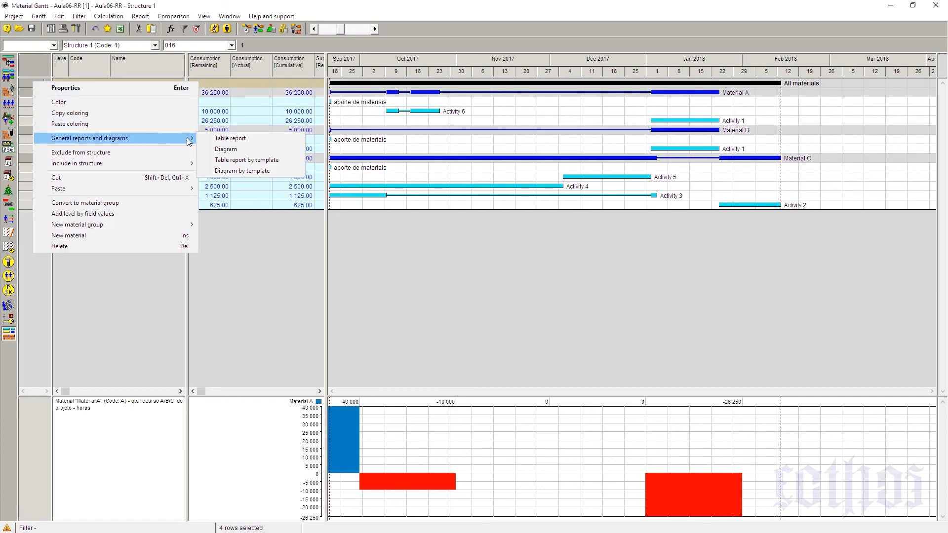
left_click(241, 149)
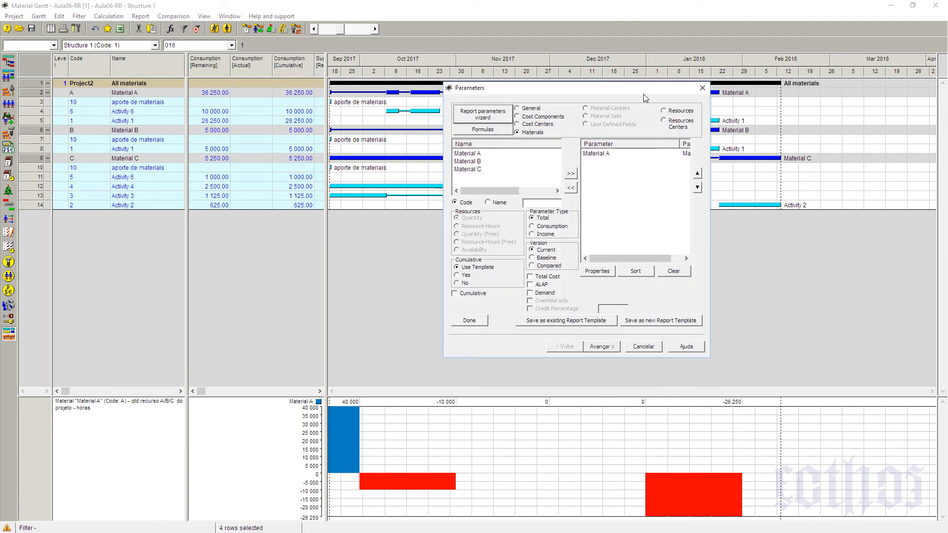
left_click(609, 154)
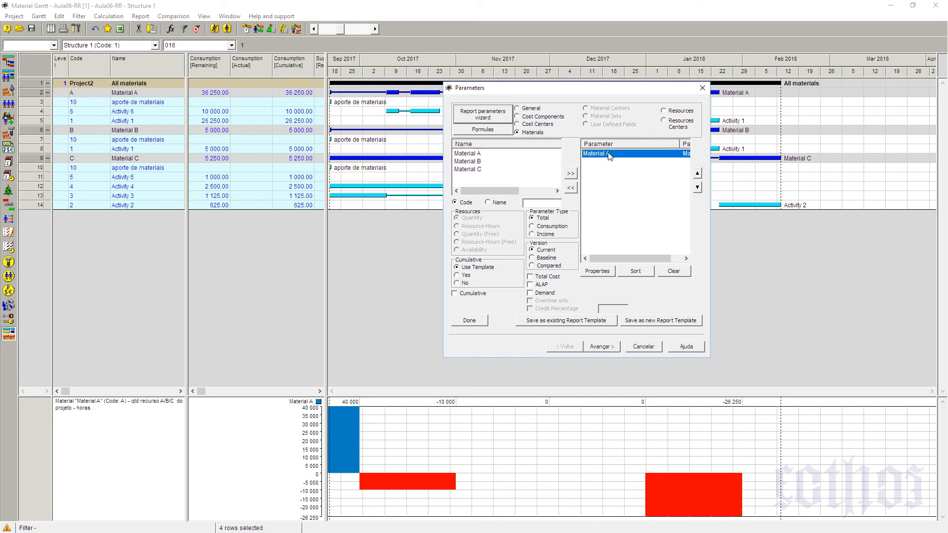
left_click(473, 294)
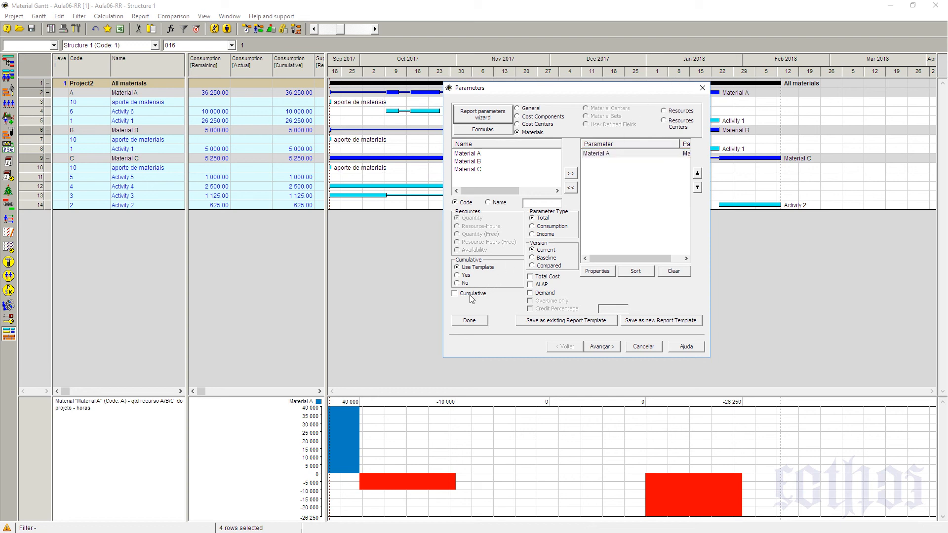
left_click(477, 323)
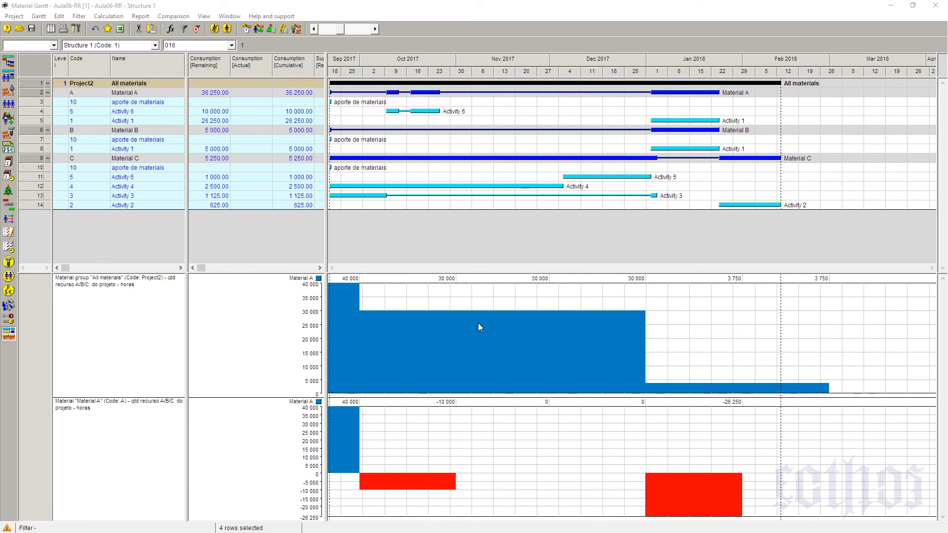